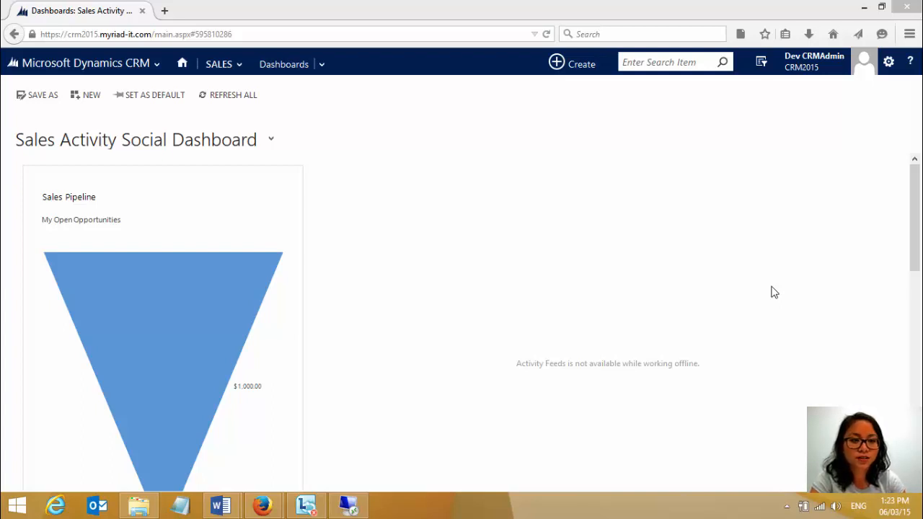
Step: Open the CRM Basics help window, move it aside to reveal the Help control, and close it
{"action": "left_click", "coordinate": [911, 64]}
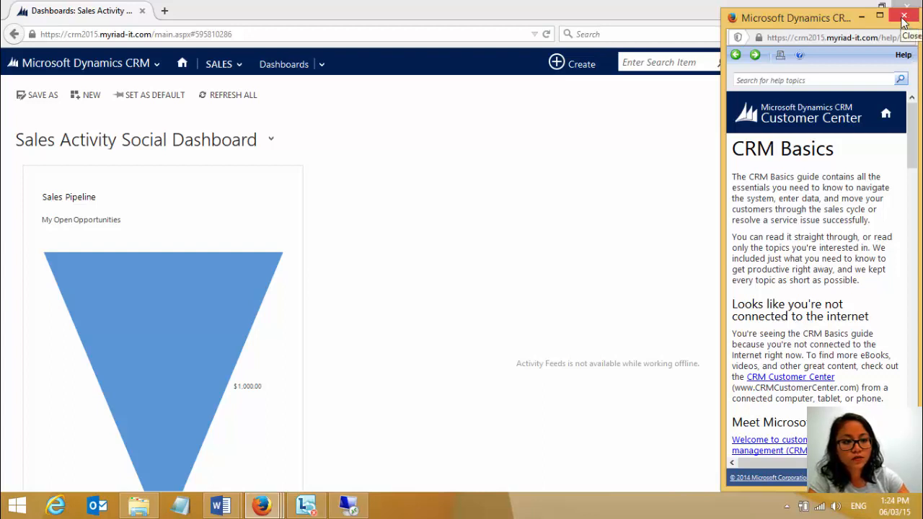
{"action": "left_click_drag", "start_coordinate": [782, 23], "coordinate": [677, 24]}
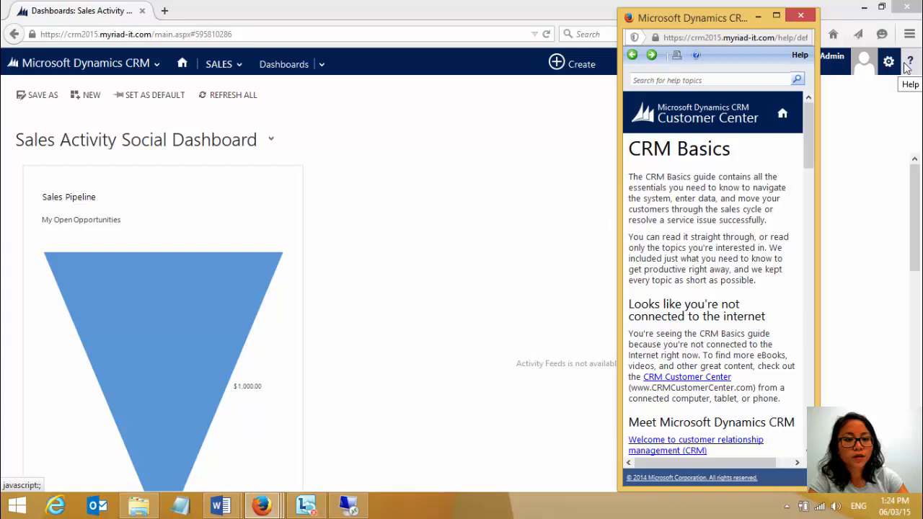
{"action": "left_click", "coordinate": [800, 15]}
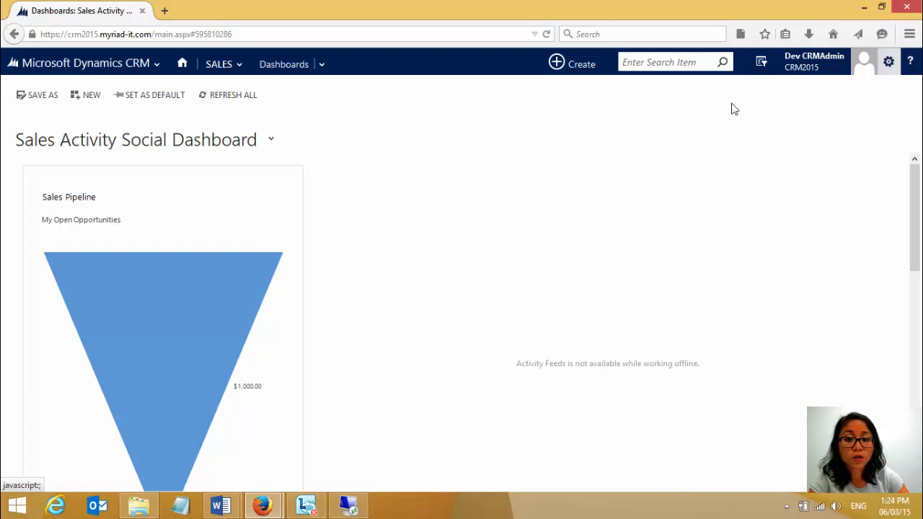
Step: Go to the Administration page of the Settings area and open System Settings
{"action": "left_click", "coordinate": [112, 73]}
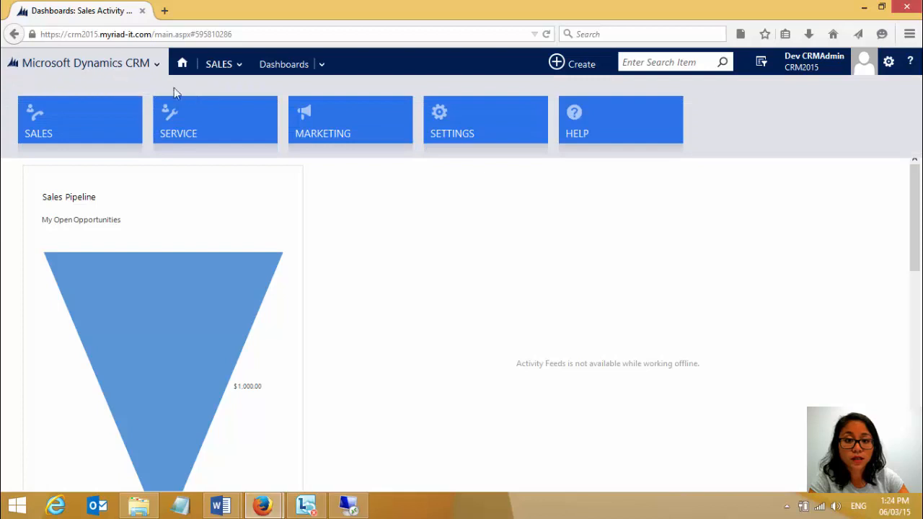
{"action": "left_click", "coordinate": [460, 113]}
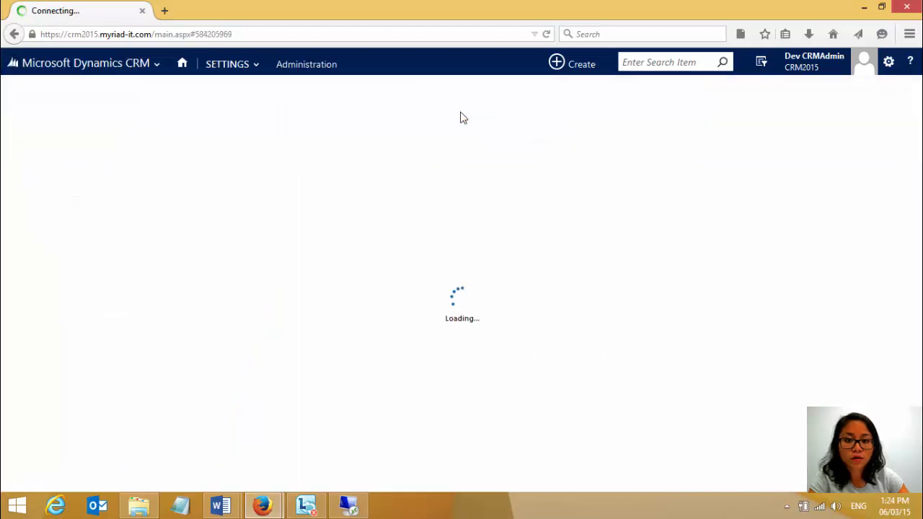
{"action": "left_click", "coordinate": [243, 64]}
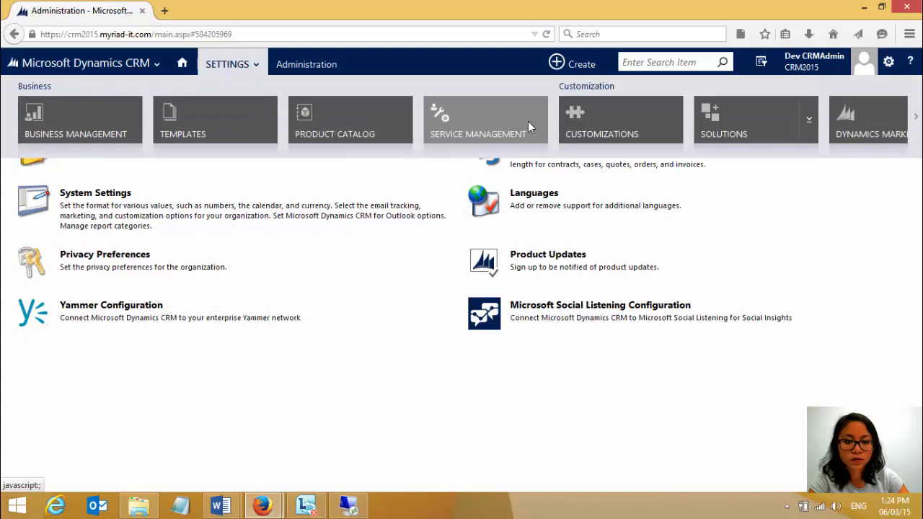
{"action": "scroll", "coordinate": [528, 121], "scroll_direction": "right", "scroll_amount": 5}
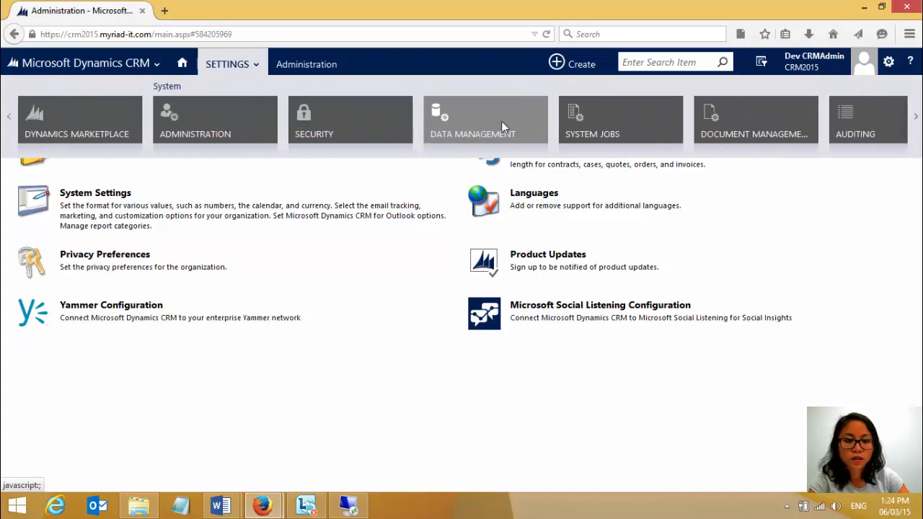
{"action": "left_click", "coordinate": [260, 177]}
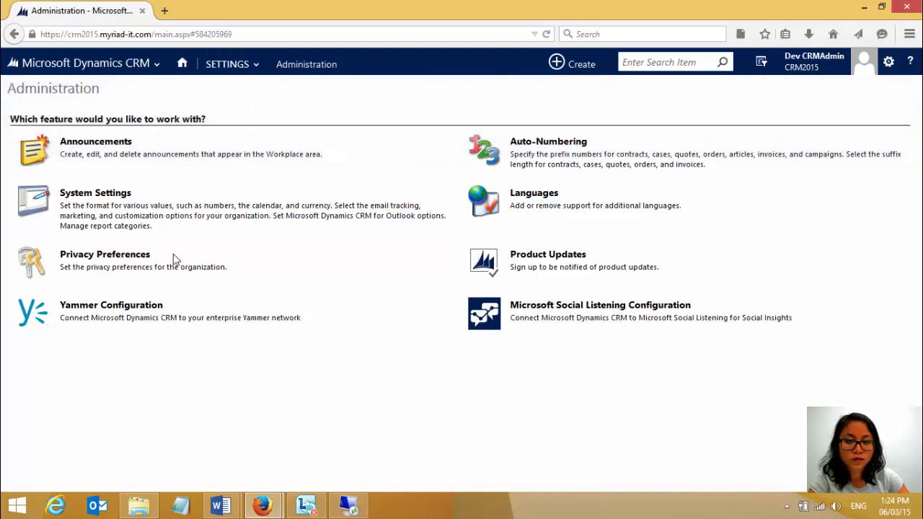
{"action": "left_click", "coordinate": [94, 202]}
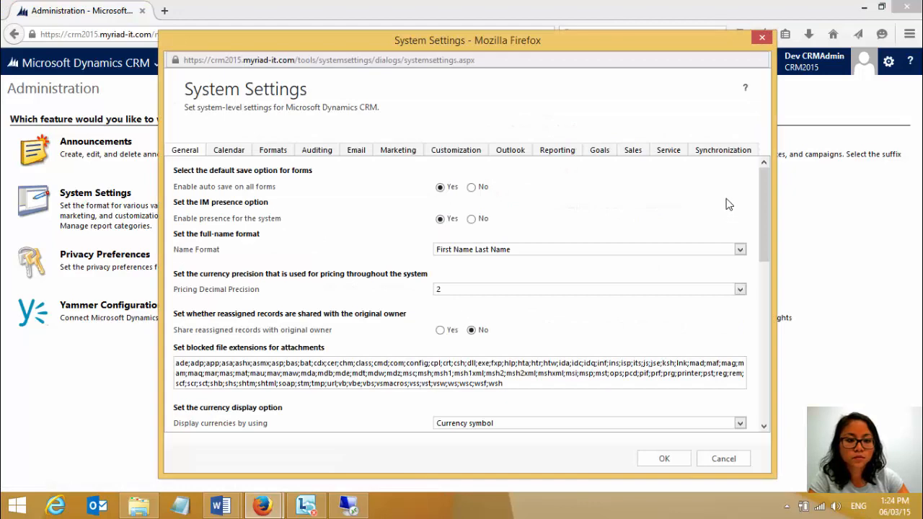
Step: Examine the custom Help URL options in the General system settings and cancel the dialog without saving
{"action": "left_click_drag", "start_coordinate": [766, 181], "coordinate": [737, 325]}
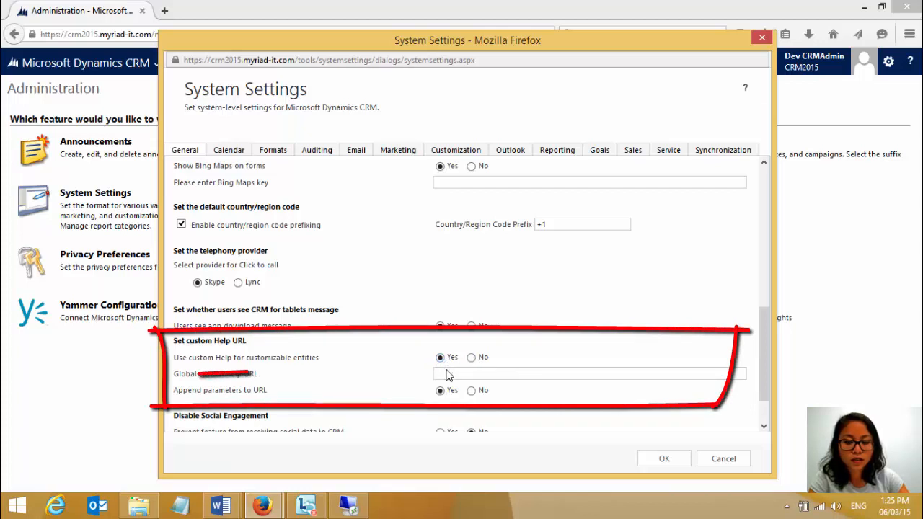
{"action": "left_click", "coordinate": [444, 375]}
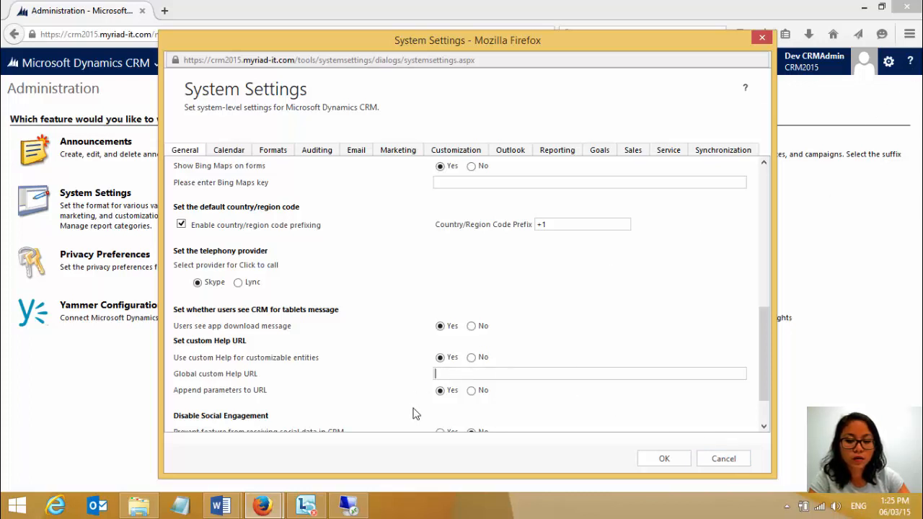
{"action": "left_click", "coordinate": [714, 461]}
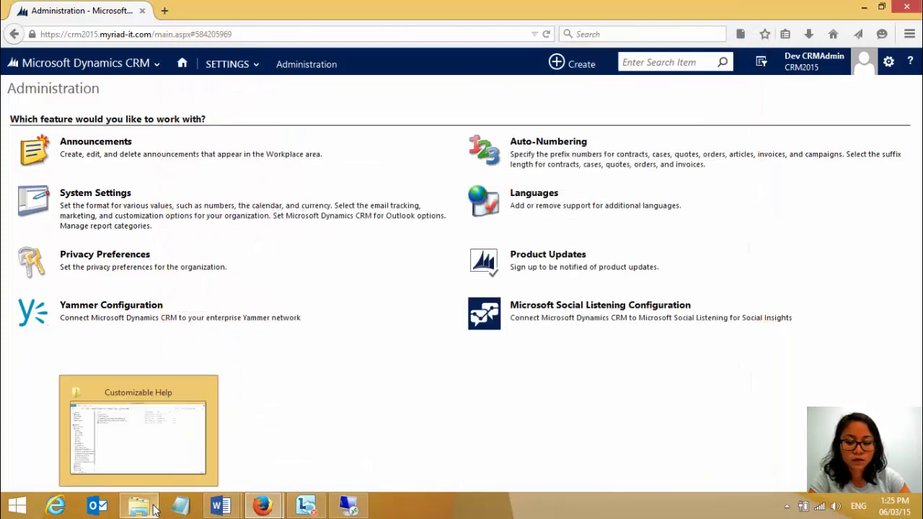
Step: Enable custom Help for the Product entity in the Solution Explorer window and minimize that window
{"action": "mouse_move", "coordinate": [264, 509]}
{"action": "left_click", "coordinate": [306, 466]}
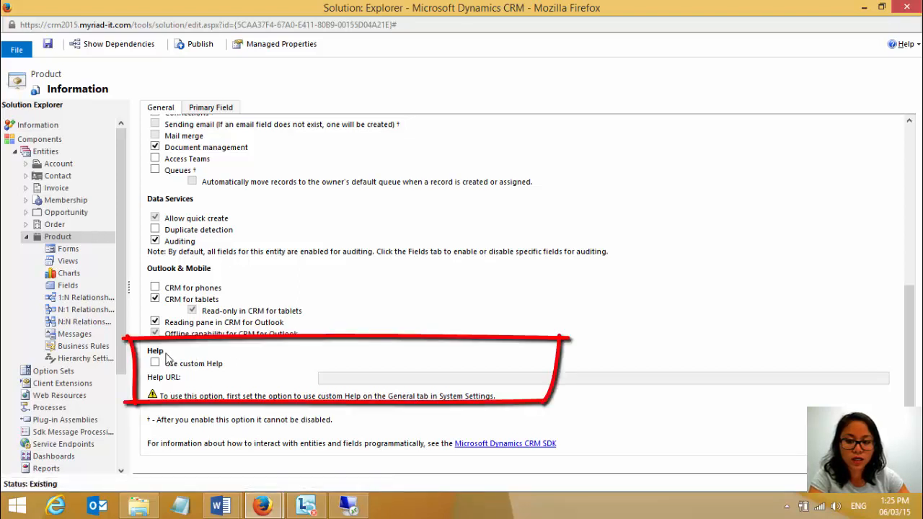
{"action": "left_click", "coordinate": [176, 364]}
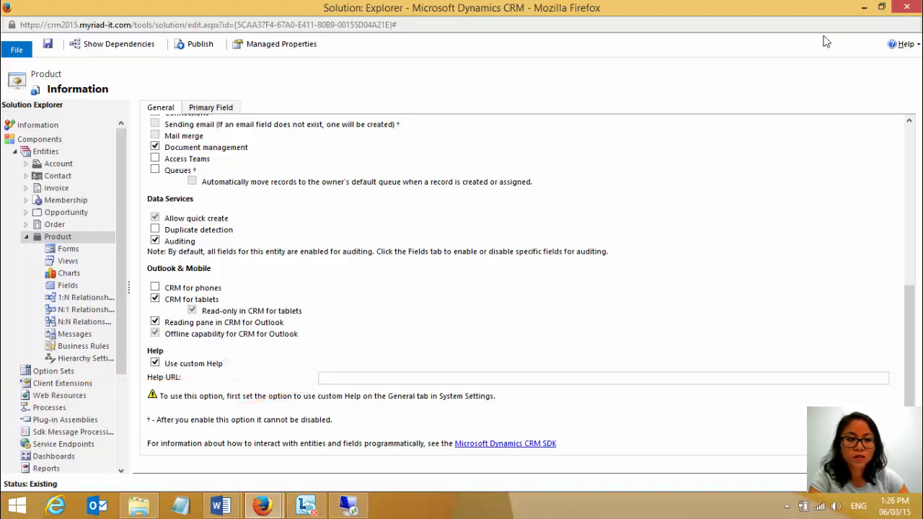
{"action": "left_click", "coordinate": [864, 7]}
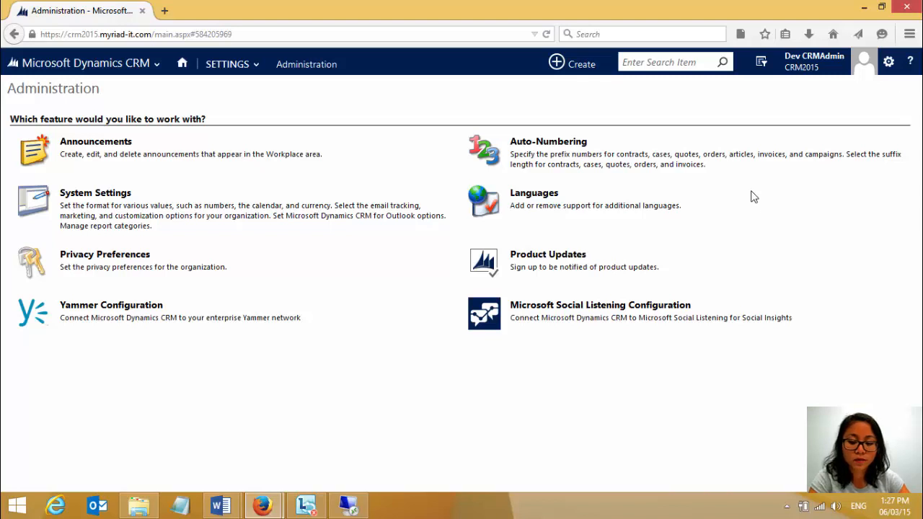
Step: Switch to the blank Document1 in Word
{"action": "left_click", "coordinate": [223, 507]}
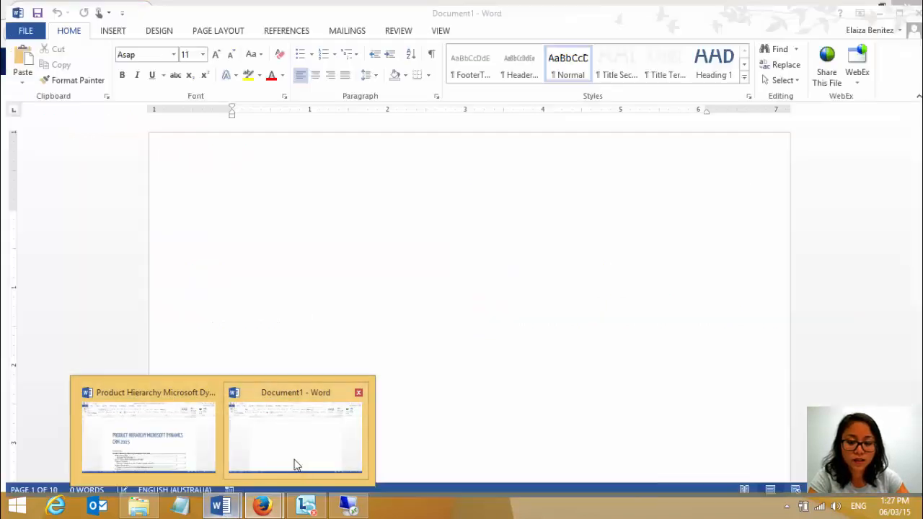
{"action": "left_click", "coordinate": [293, 461]}
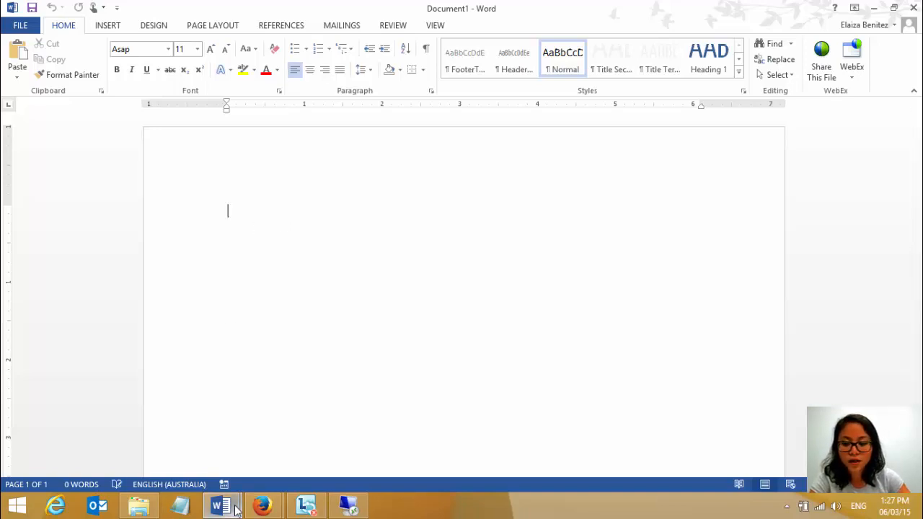
Step: Review the Help settings of the Product entity in the Solution Explorer again and minimize the window
{"action": "mouse_move", "coordinate": [262, 507]}
{"action": "left_click", "coordinate": [339, 431]}
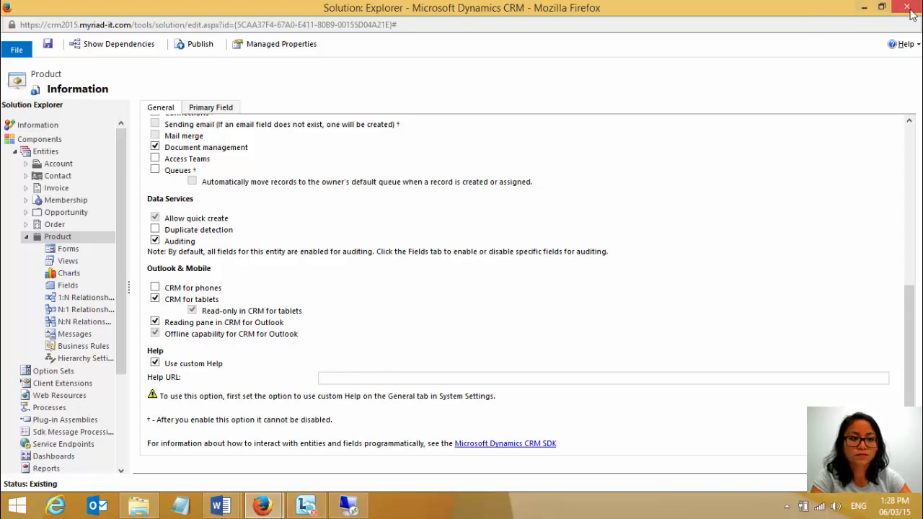
{"action": "left_click", "coordinate": [863, 7]}
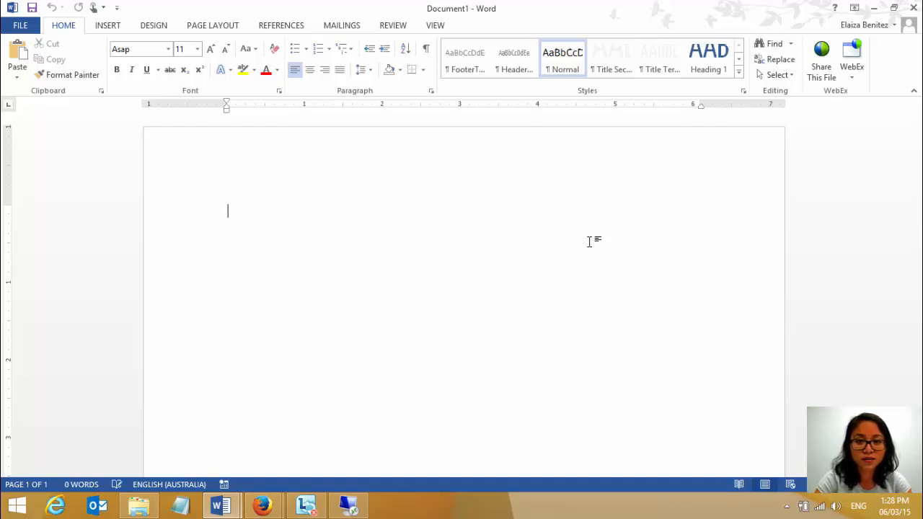
Step: Write "Hi there" in the blank document and choose the Agency FB font at the end of the text
{"action": "type", "text": "Hi there"}
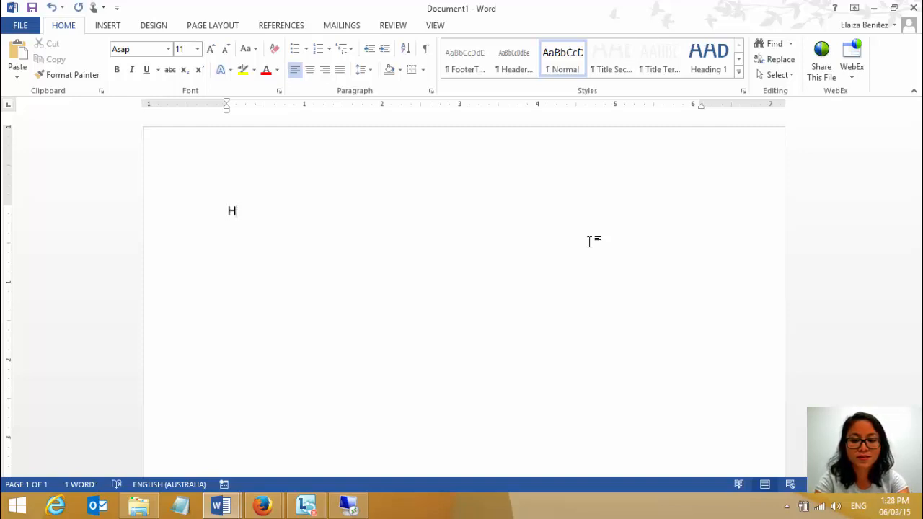
{"action": "left_click", "coordinate": [168, 49]}
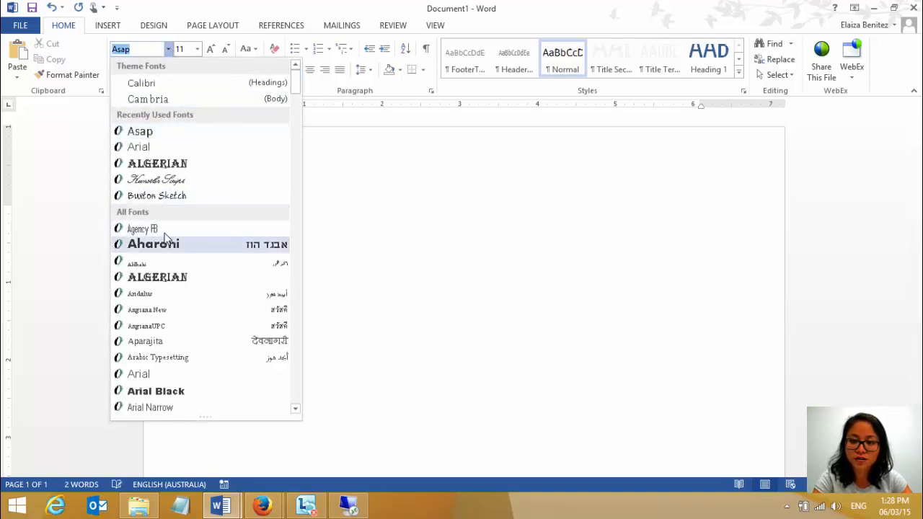
{"action": "left_click", "coordinate": [168, 228]}
Step: Set the "Hi there" line to font size 28 and colour it red
{"action": "left_click", "coordinate": [190, 213]}
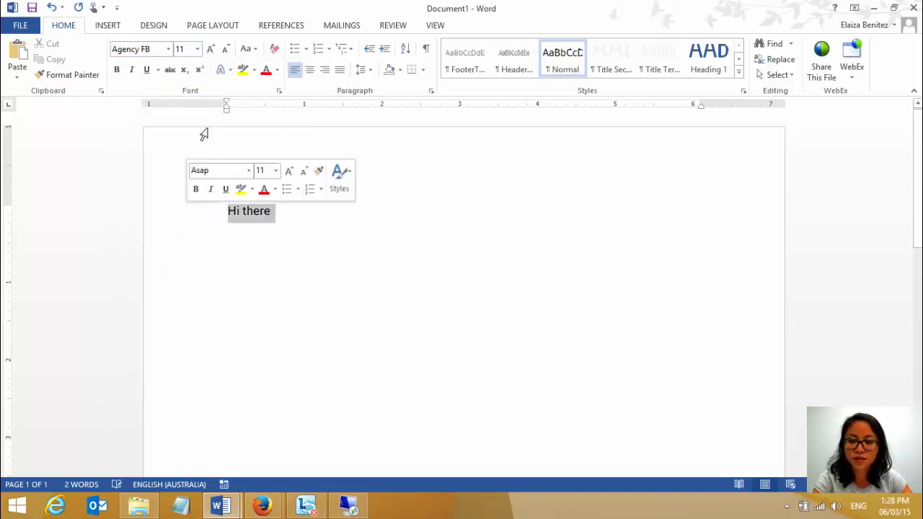
{"action": "left_click", "coordinate": [197, 49]}
{"action": "left_click", "coordinate": [186, 219]}
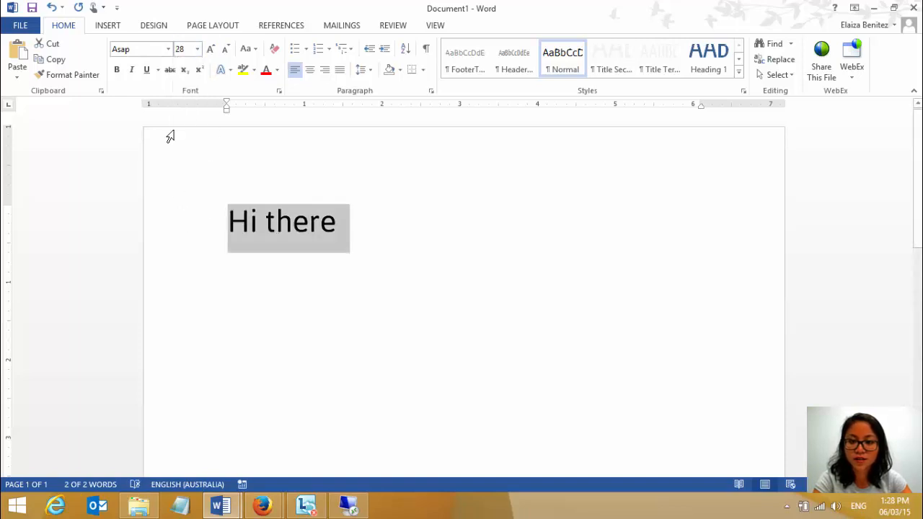
{"action": "left_click", "coordinate": [266, 70]}
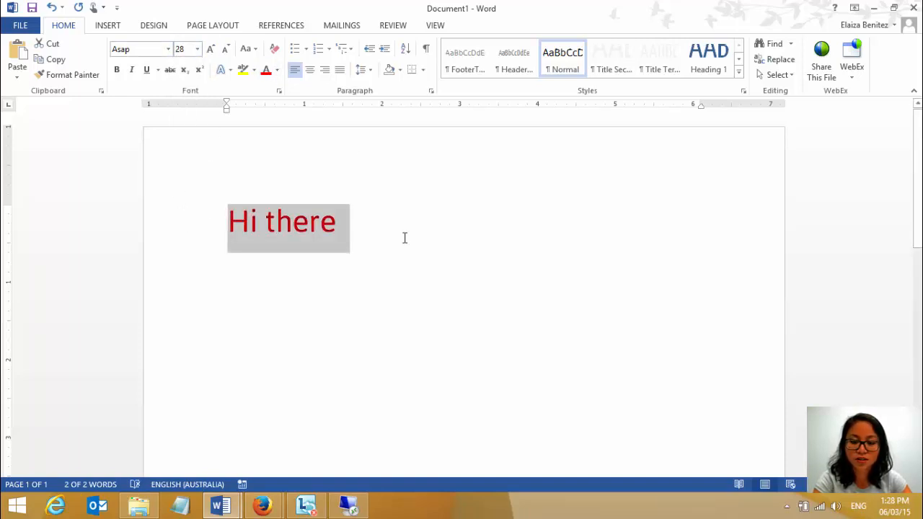
{"action": "left_click", "coordinate": [404, 237]}
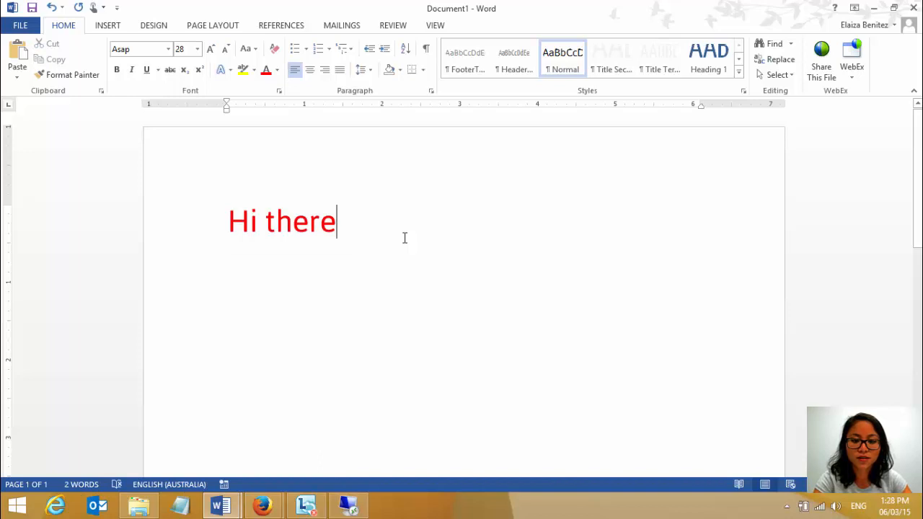
Step: Change the "Hi there" line to the Arial font at size 11
{"action": "left_click", "coordinate": [202, 228]}
{"action": "left_click", "coordinate": [168, 49]}
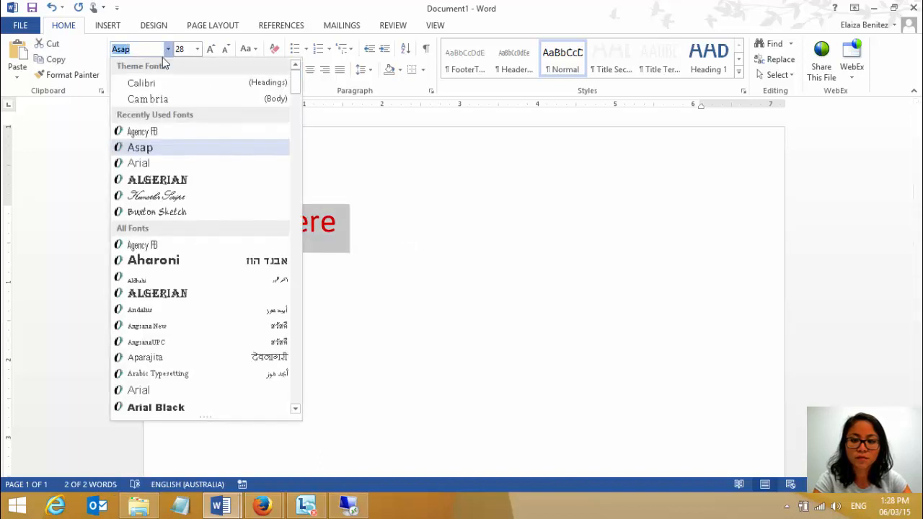
{"action": "left_click", "coordinate": [141, 163]}
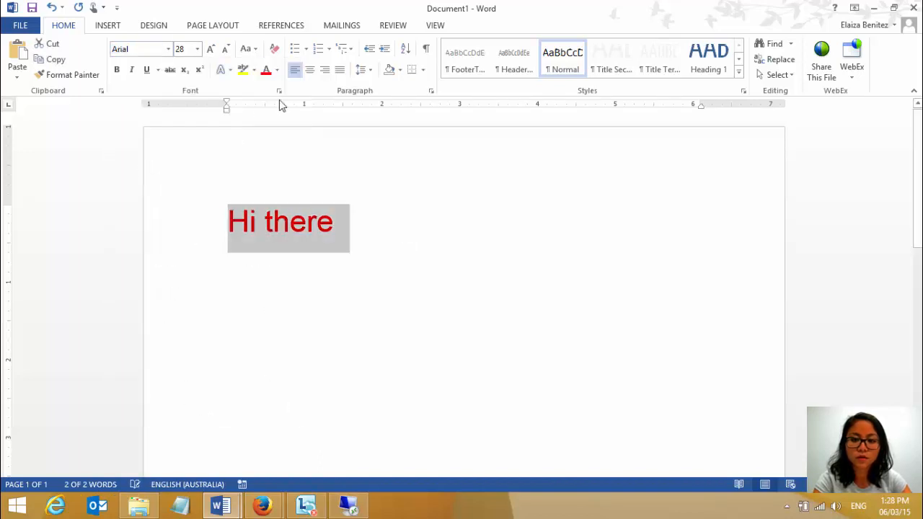
{"action": "left_click", "coordinate": [197, 49]}
{"action": "left_click", "coordinate": [184, 113]}
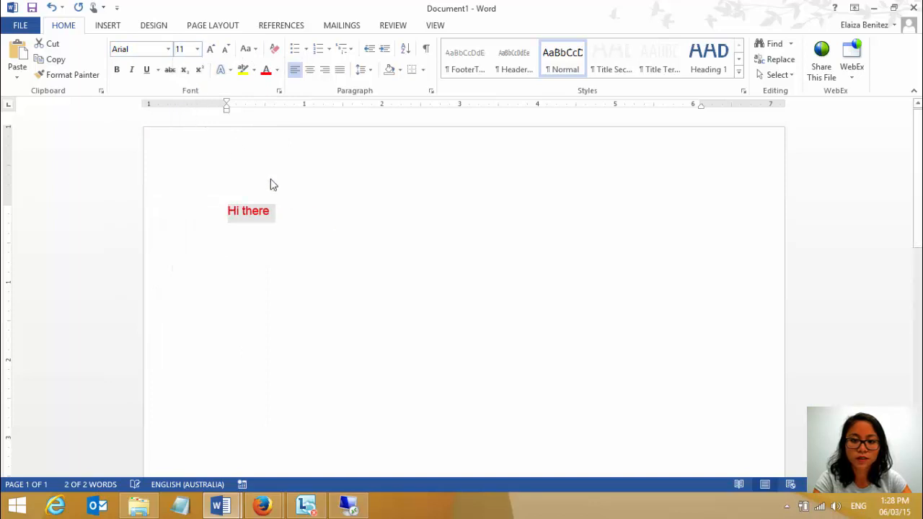
{"action": "left_click", "coordinate": [298, 213]}
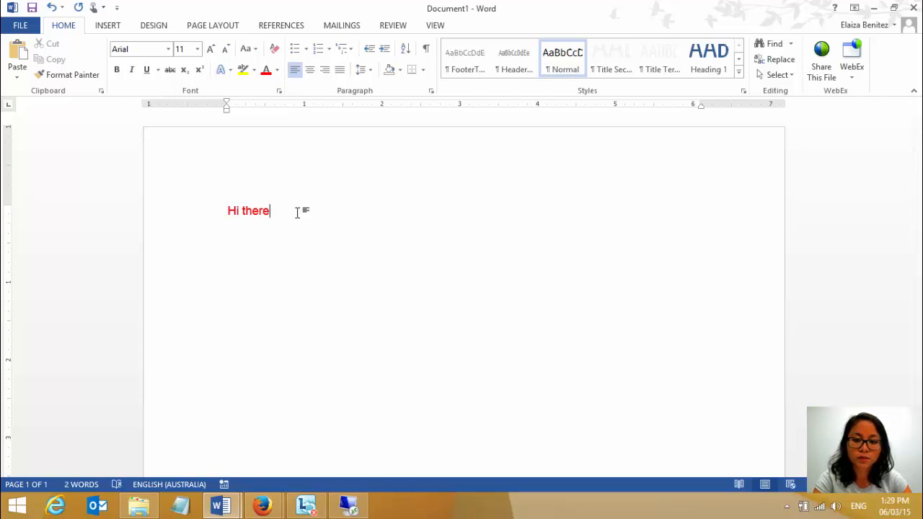
Step: Insert a new line reading "Introduction" above the "Hi there" line
{"action": "left_click_drag", "start_coordinate": [296, 212], "coordinate": [228, 214]}
{"action": "left_click", "coordinate": [228, 214]}
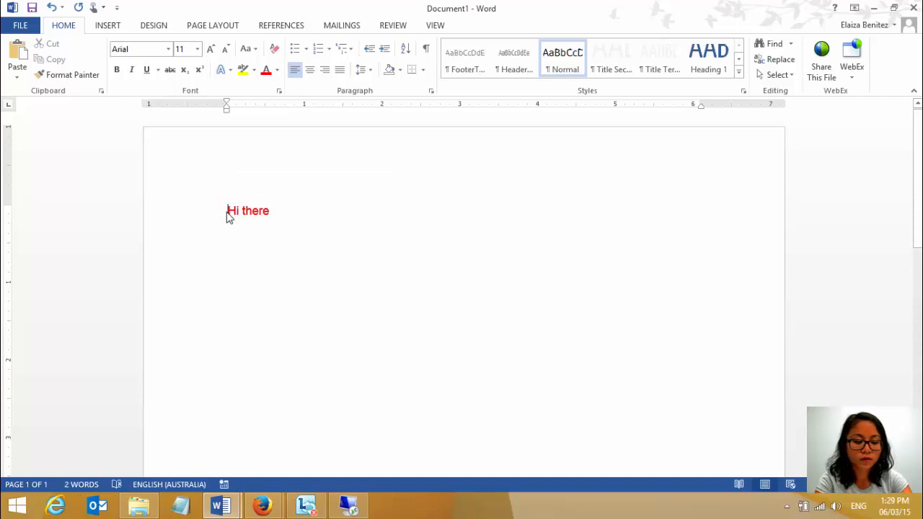
{"action": "key", "text": "Return"}
{"action": "key", "text": "Up"}
{"action": "type", "text": "Introduct"}
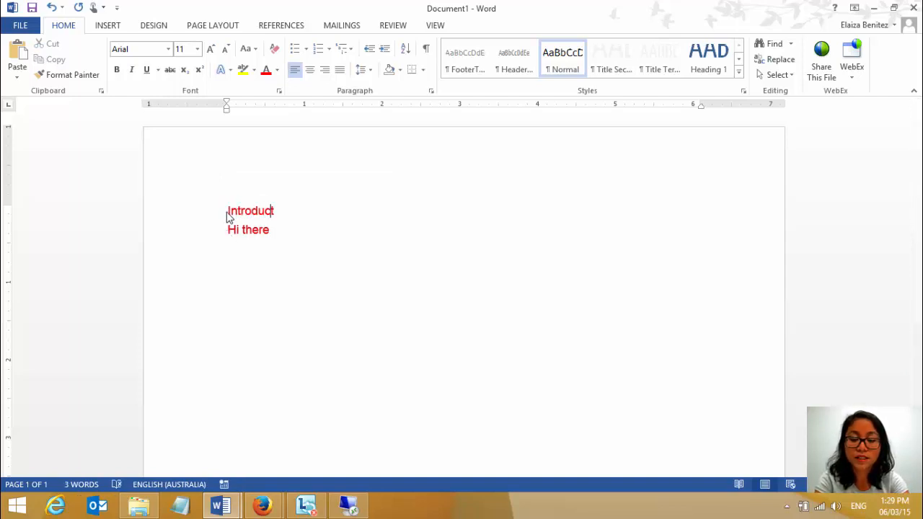
{"action": "type", "text": "ion"}
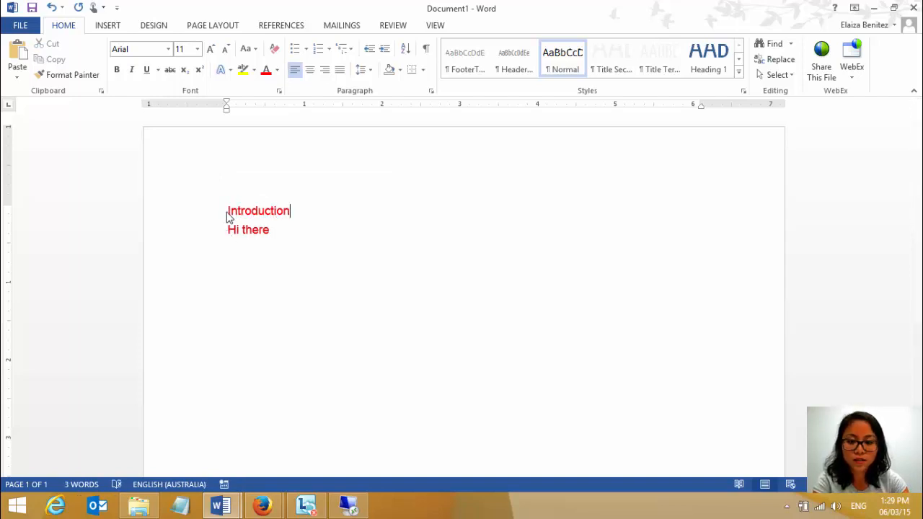
Step: Add a line reading "Purpose" below "Hi there", separated from it by a blank line
{"action": "key", "text": "Down"}
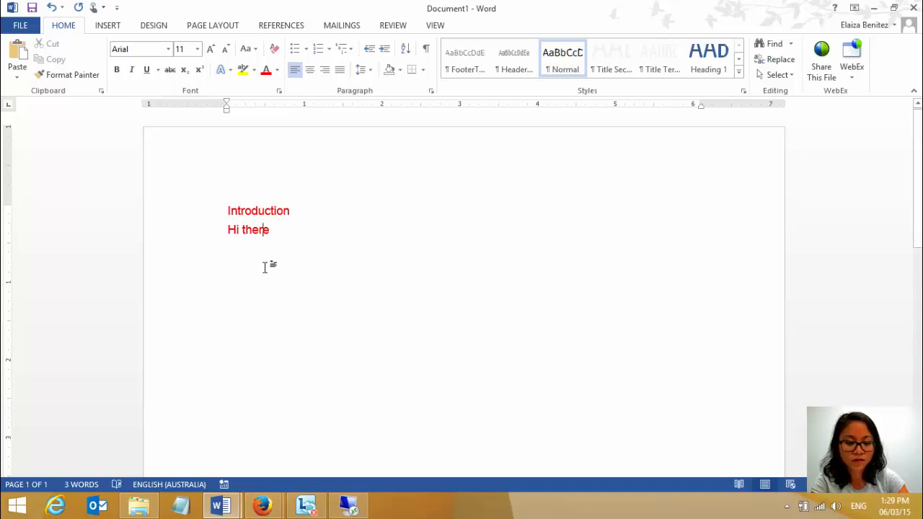
{"action": "key", "text": "Return"}
{"action": "key", "text": "Return"}
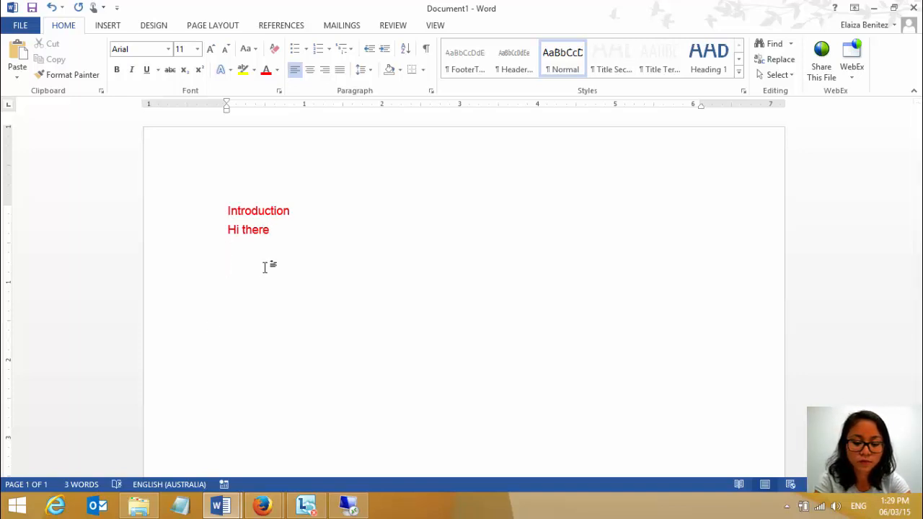
{"action": "type", "text": "Purpos"}
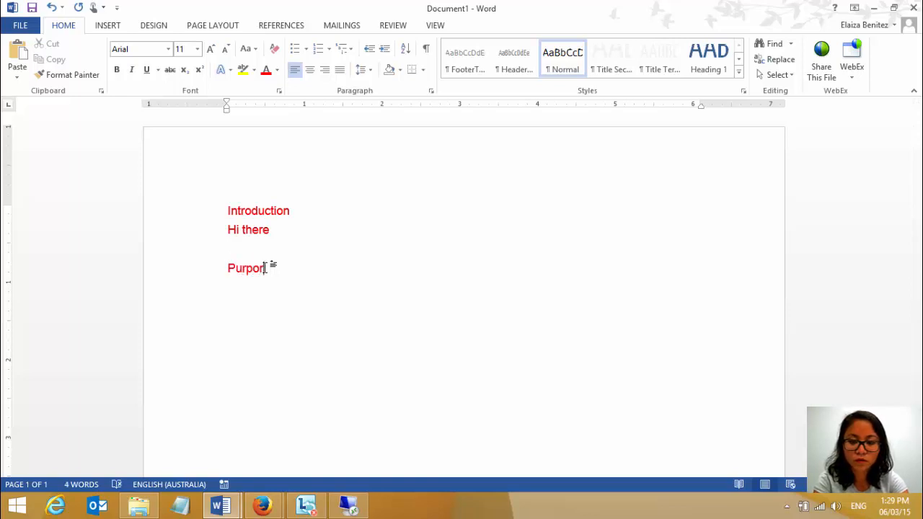
{"action": "type", "text": "e"}
Step: Add the lines "Outline" and "Summary" below "Purpose", each preceded by a blank line
{"action": "key", "text": "Return"}
{"action": "key", "text": "Return"}
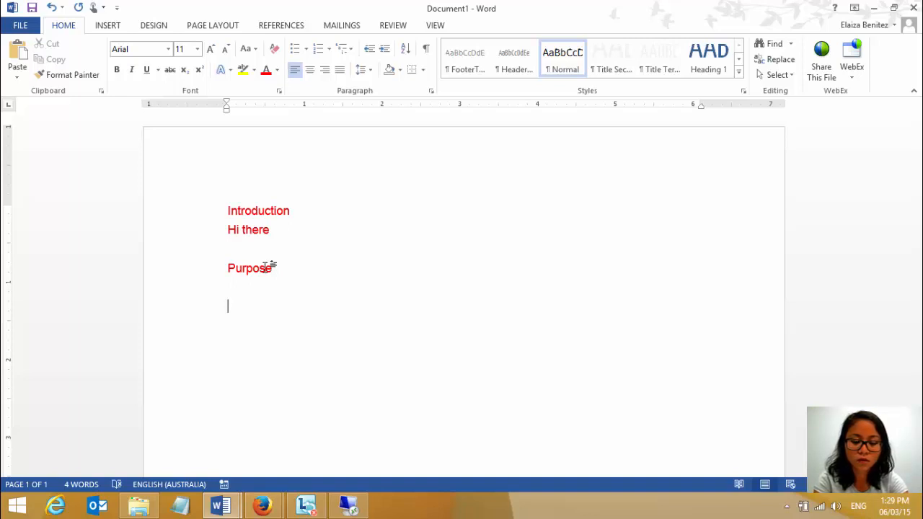
{"action": "type", "text": "OUtli"}
{"action": "key", "text": "BackSpace"}
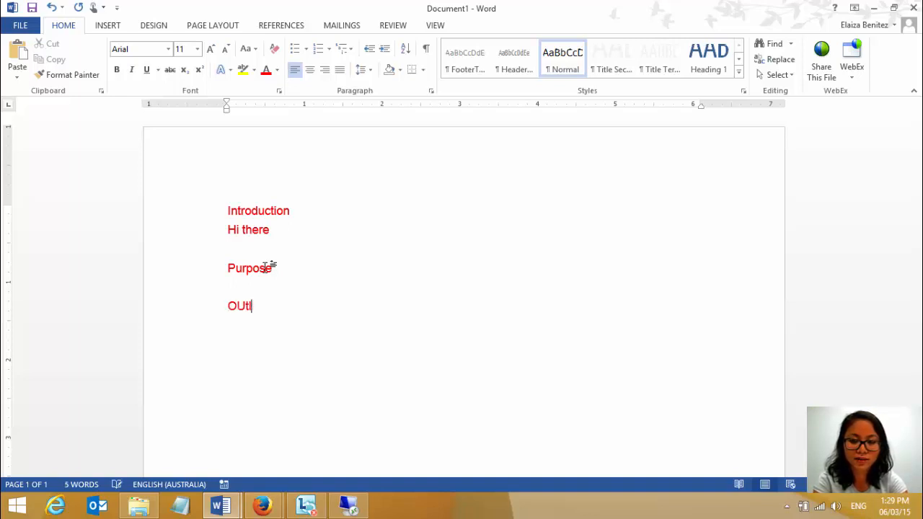
{"action": "type", "text": "in"}
{"action": "key", "text": "BackSpace"}
{"action": "key", "text": "BackSpace"}
{"action": "type", "text": "ine"}
{"action": "key", "text": "Return"}
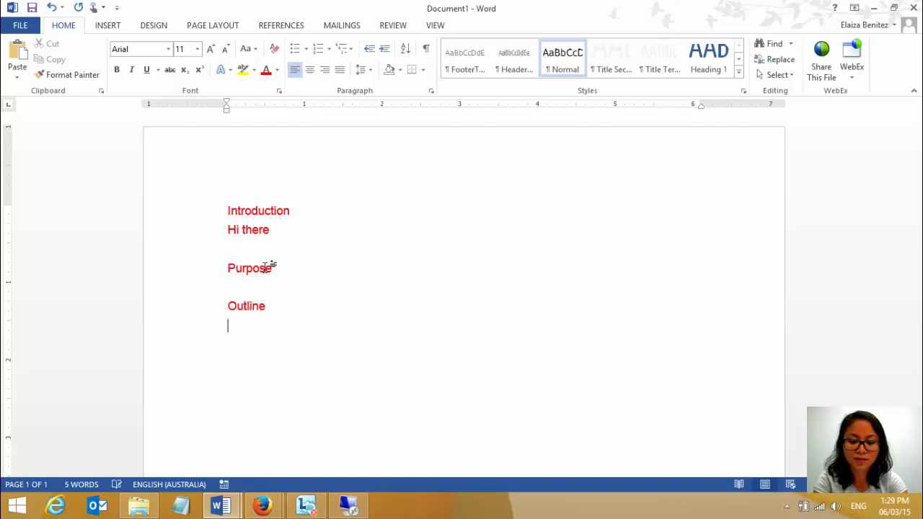
{"action": "key", "text": "Return"}
{"action": "type", "text": "Summary"}
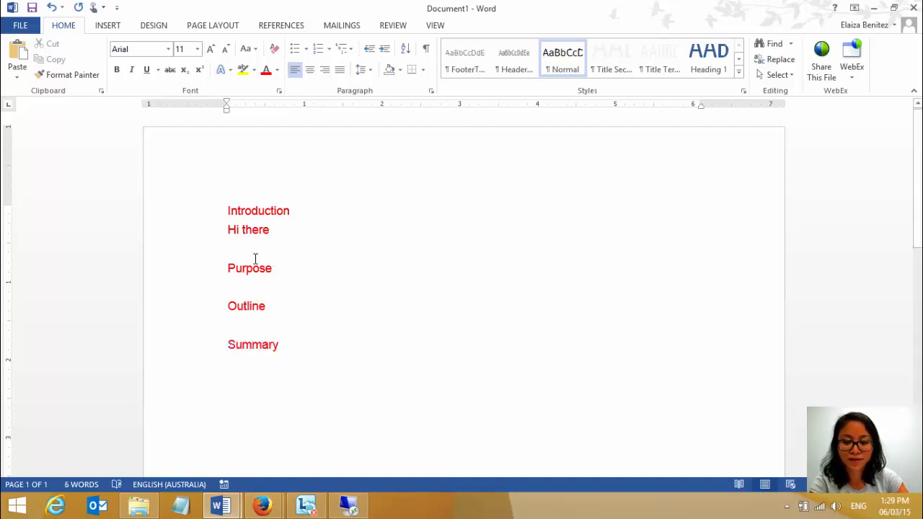
Step: Fill in placeholder text "asdfasdfsadf" under Purpose and "asdfasdfasdf" under Outline, keeping a blank line between the sections
{"action": "left_click", "coordinate": [260, 281]}
{"action": "type", "text": "asdfasdfsadf"}
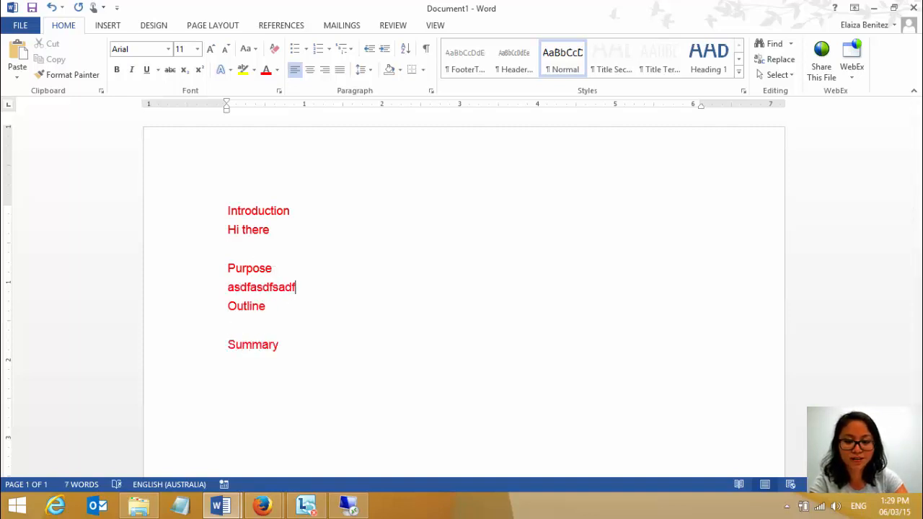
{"action": "key", "text": "Return"}
{"action": "left_click", "coordinate": [286, 330]}
{"action": "type", "text": "as"}
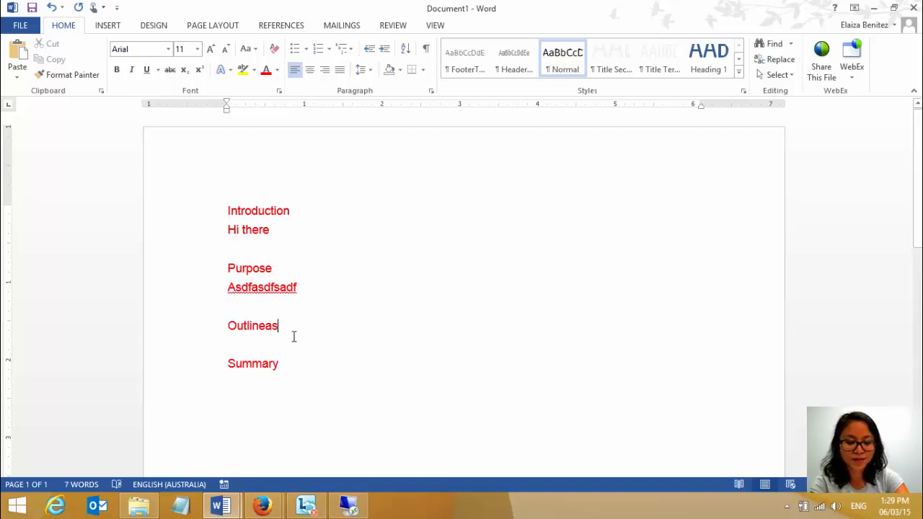
{"action": "key", "text": "BackSpace"}
{"action": "key", "text": "BackSpace"}
{"action": "key", "text": "Return"}
{"action": "type", "text": "asdfasdfasdf"}
Step: Add the placeholder line "asdfasdfsadfsadf" under the Summary line
{"action": "left_click", "coordinate": [323, 393]}
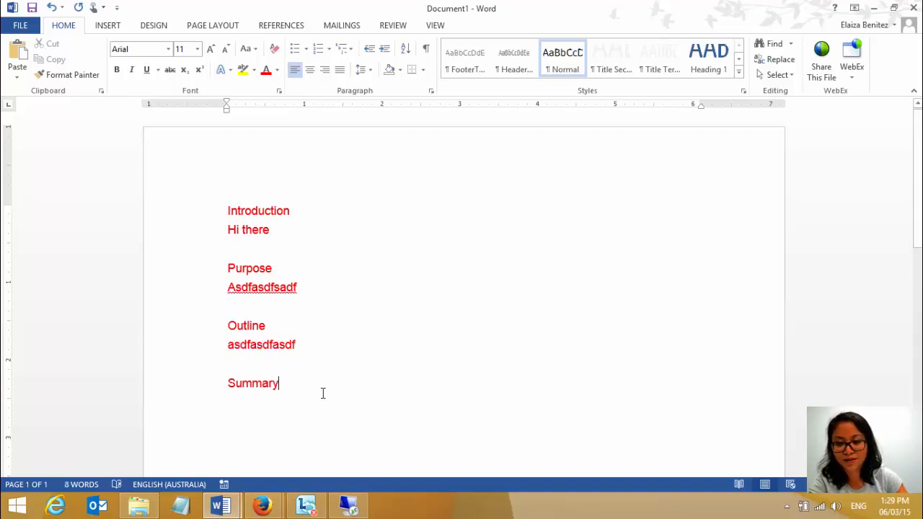
{"action": "key", "text": "Return"}
{"action": "type", "text": "asdfasdfsadfsadf"}
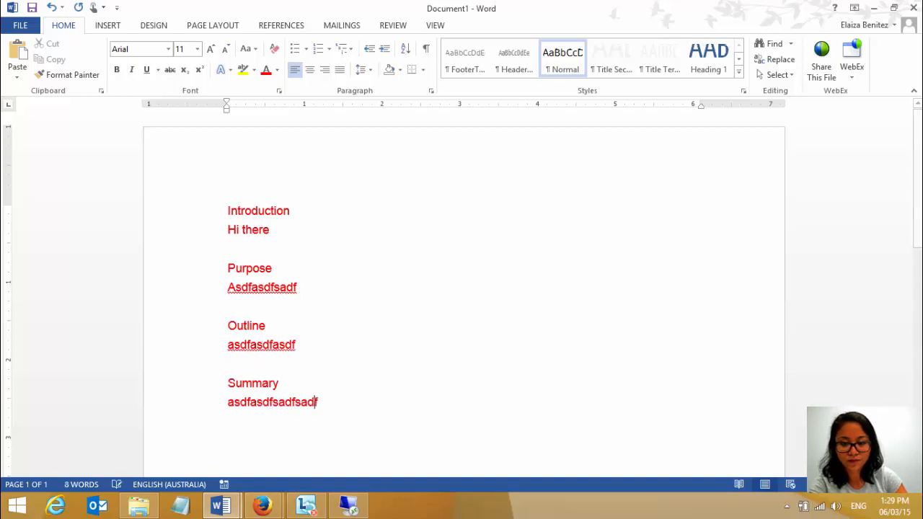
Step: Change the font colour of the document's entire text to black
{"action": "left_click_drag", "start_coordinate": [337, 402], "coordinate": [175, 206]}
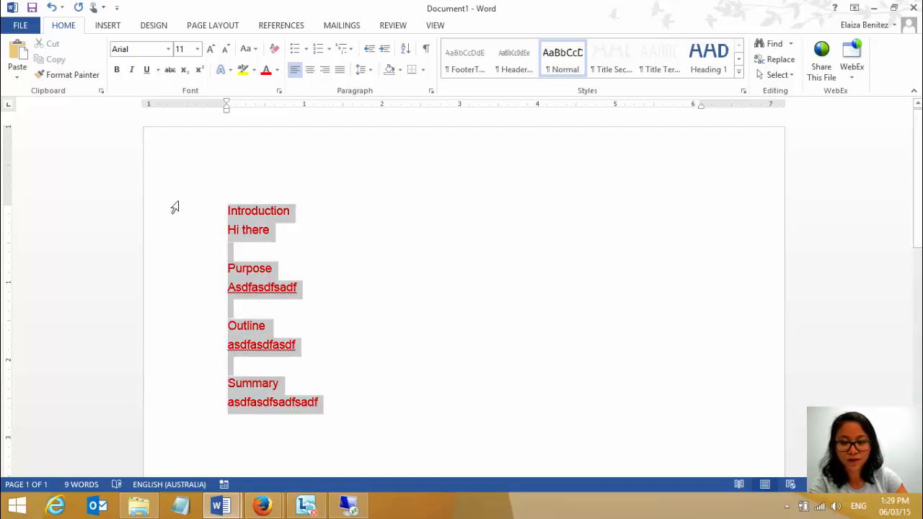
{"action": "left_click", "coordinate": [277, 70]}
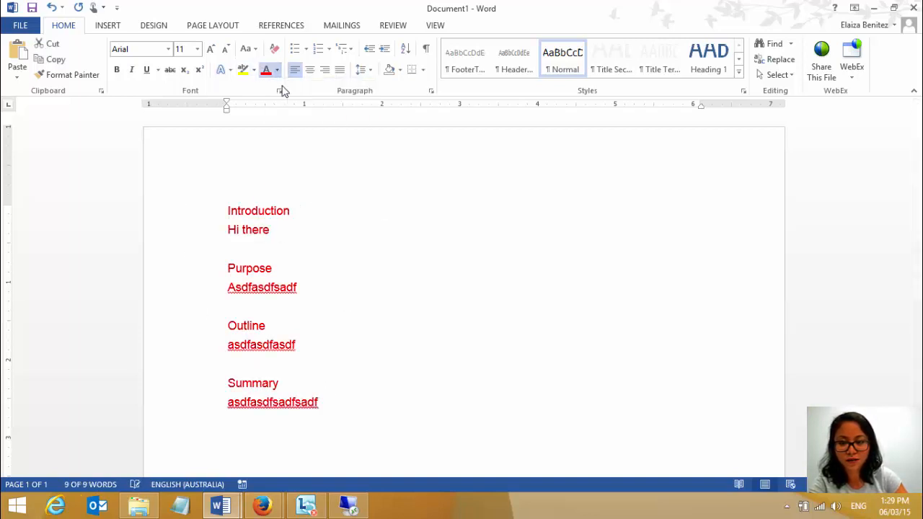
{"action": "left_click", "coordinate": [355, 243]}
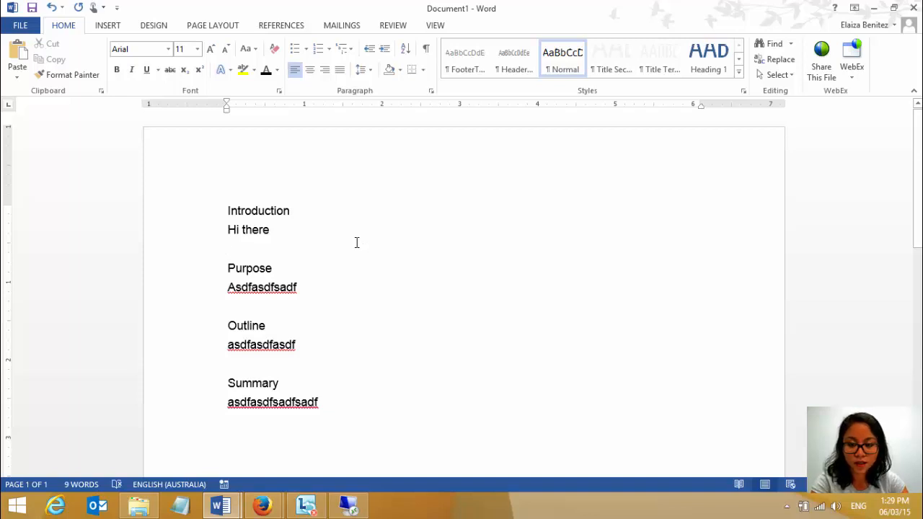
Step: Try bold and underline in turn on the "Introduction" line, removing each one again
{"action": "left_click_drag", "start_coordinate": [311, 214], "coordinate": [225, 214]}
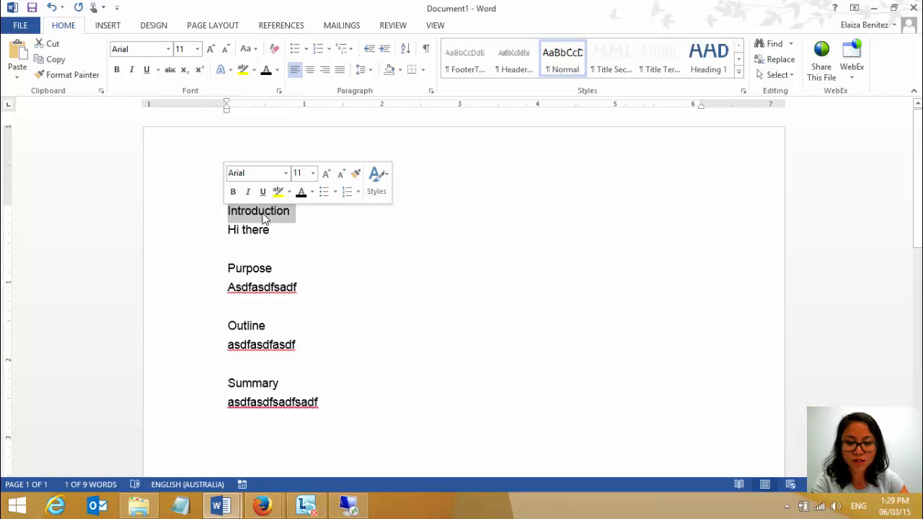
{"action": "left_click", "coordinate": [233, 191]}
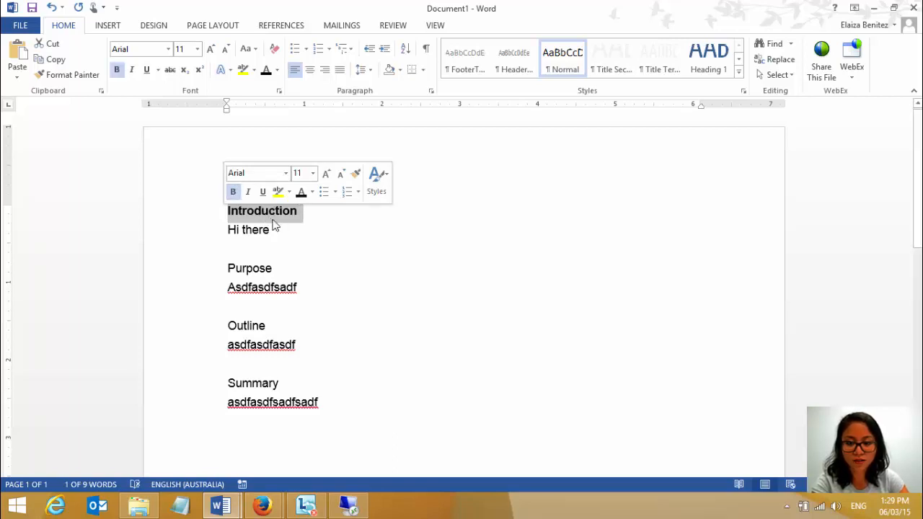
{"action": "left_click", "coordinate": [233, 191]}
{"action": "left_click", "coordinate": [264, 193]}
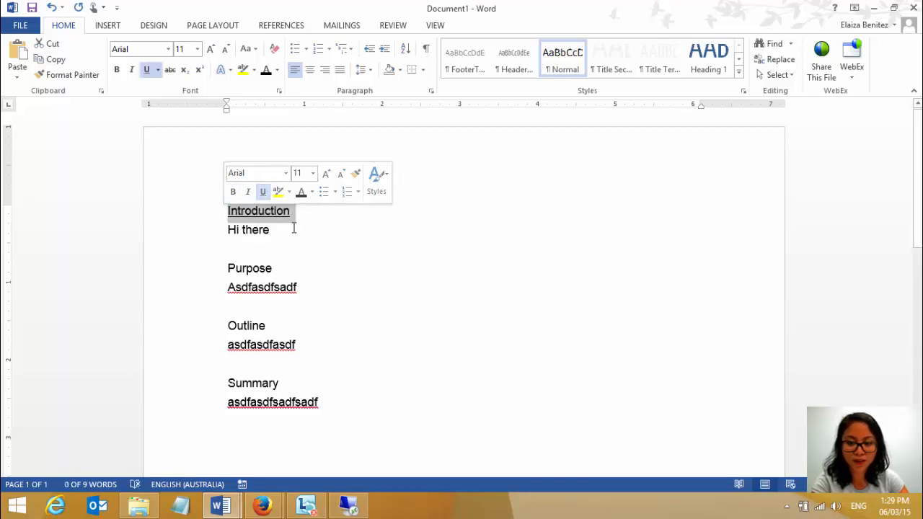
{"action": "left_click", "coordinate": [267, 193]}
{"action": "left_click", "coordinate": [315, 221]}
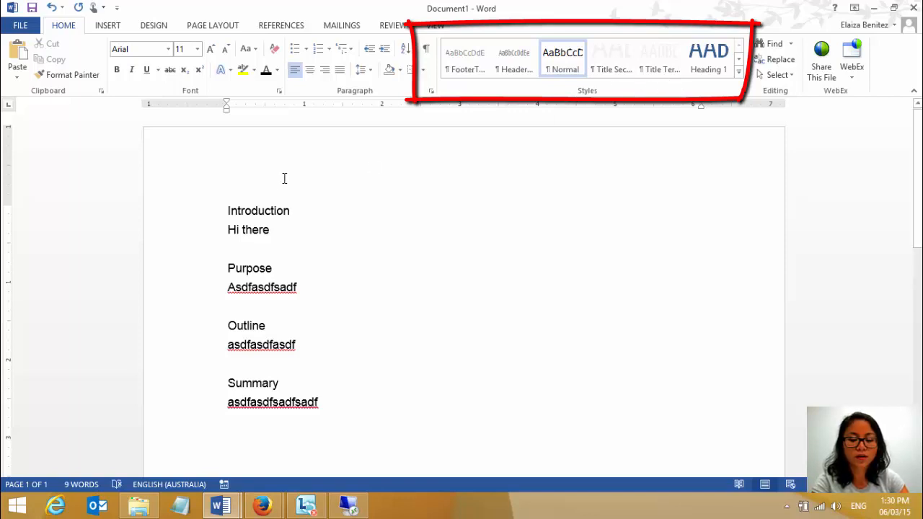
Step: Select the Introduction, Purpose, Outline and Summary lines together and look through the full gallery of available styles
{"action": "left_click", "coordinate": [204, 213]}
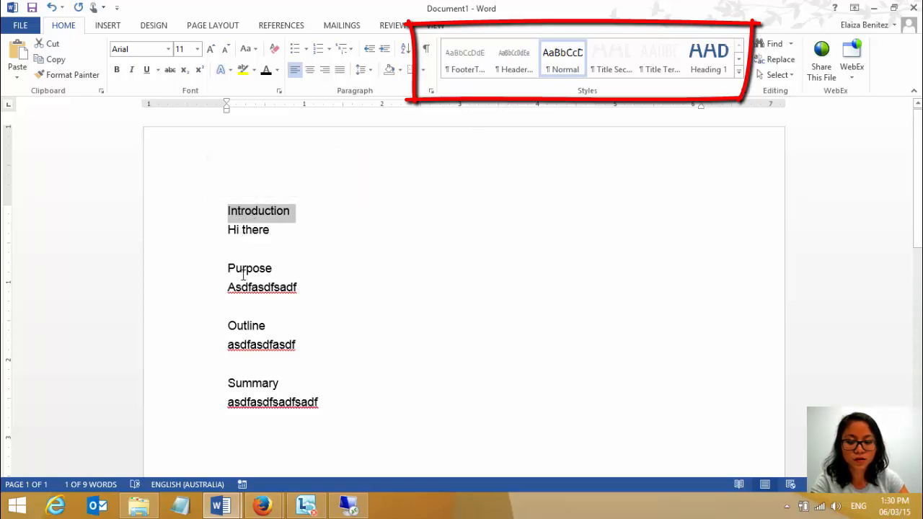
{"action": "left_click", "coordinate": [209, 280], "text": "ctrl"}
{"action": "left_click", "coordinate": [209, 334], "text": "ctrl"}
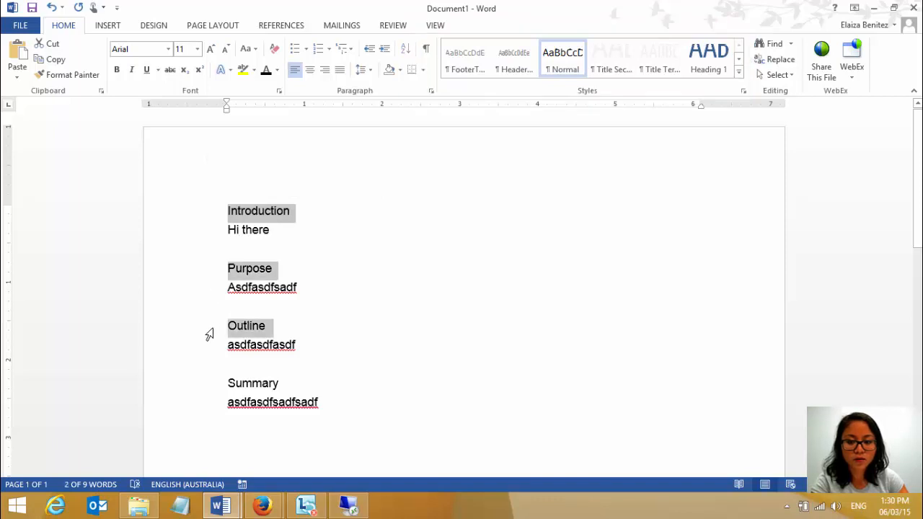
{"action": "left_click", "coordinate": [198, 392], "text": "ctrl"}
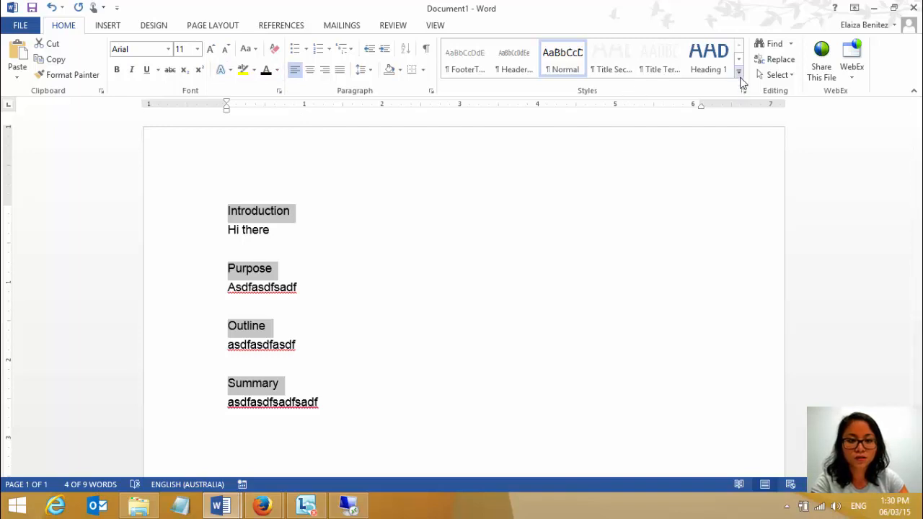
{"action": "left_click", "coordinate": [738, 75]}
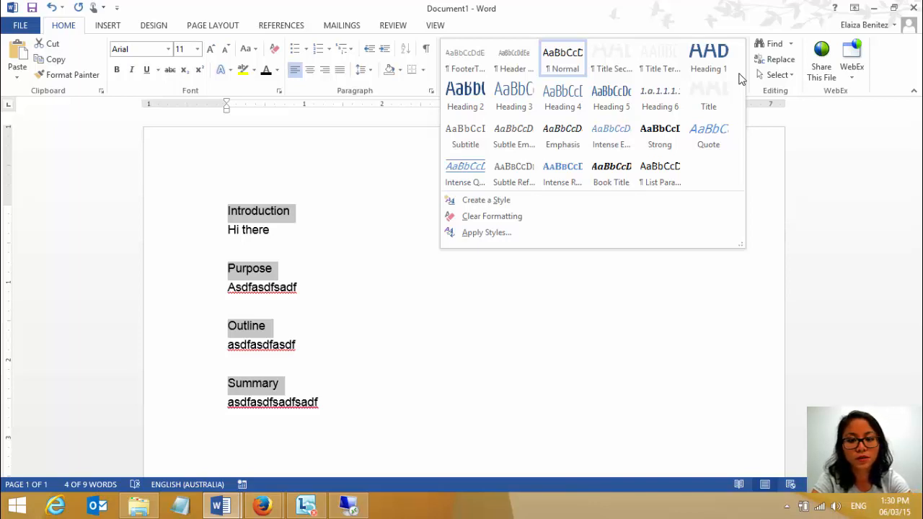
{"action": "left_click", "coordinate": [264, 233]}
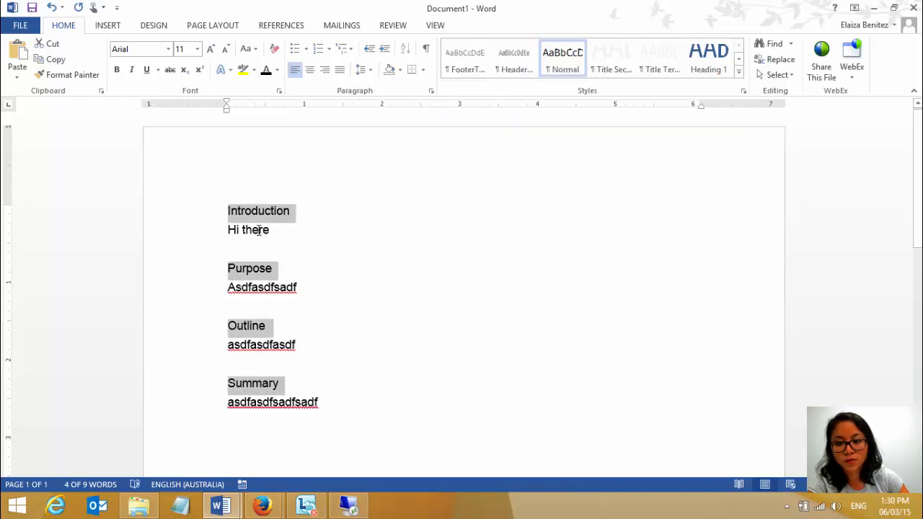
{"action": "left_click", "coordinate": [251, 233]}
Step: Try the "Title Sec..." style on the Introduction, Purpose, Outline and Summary lines, and switch the selection back to the Normal style
{"action": "left_click", "coordinate": [195, 212]}
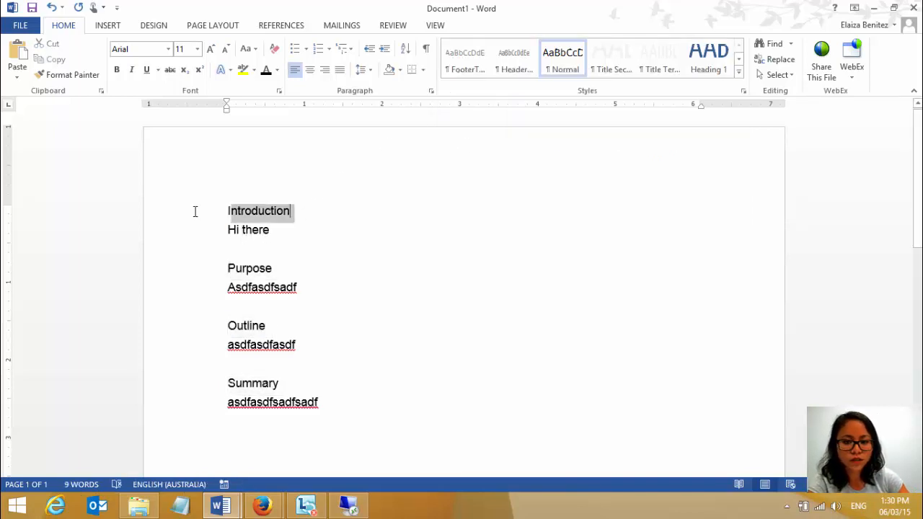
{"action": "left_click", "coordinate": [202, 270], "text": "ctrl"}
{"action": "left_click", "coordinate": [202, 317], "text": "ctrl"}
{"action": "left_click", "coordinate": [207, 326], "text": "ctrl"}
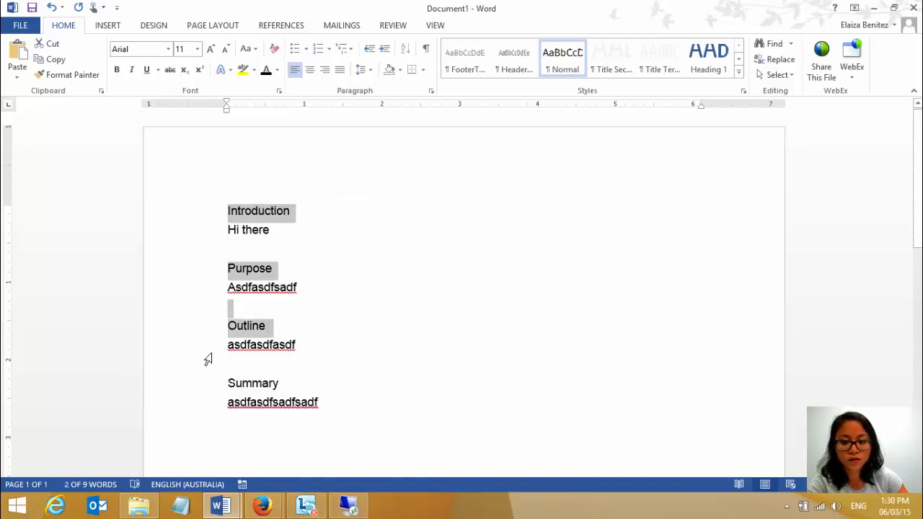
{"action": "left_click", "coordinate": [198, 386], "text": "ctrl"}
{"action": "left_click", "coordinate": [615, 55]}
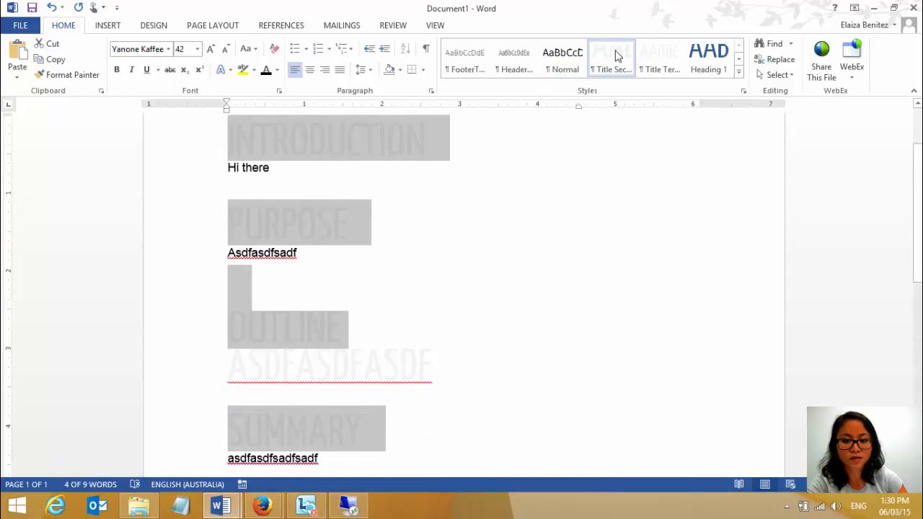
{"action": "left_click", "coordinate": [563, 56]}
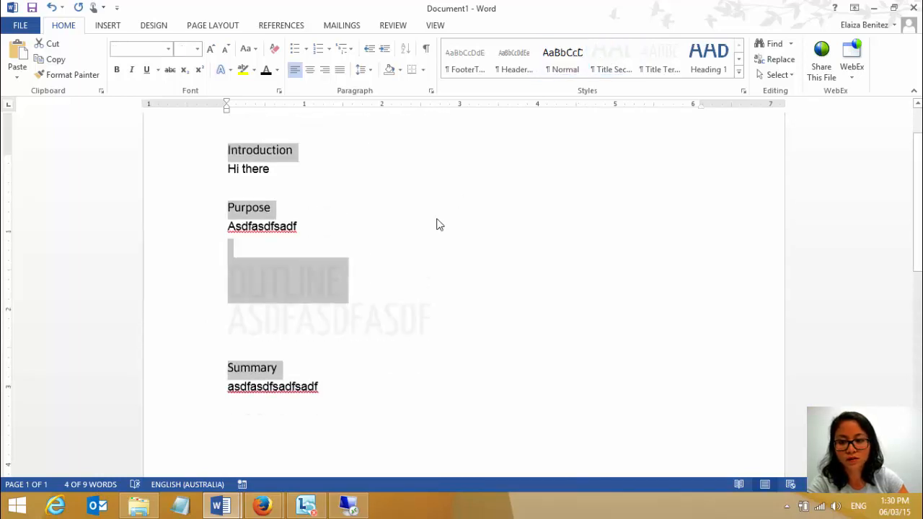
Step: Delete the oversized Outline heading together with the blank line above it
{"action": "left_click_drag", "start_coordinate": [350, 282], "coordinate": [184, 293]}
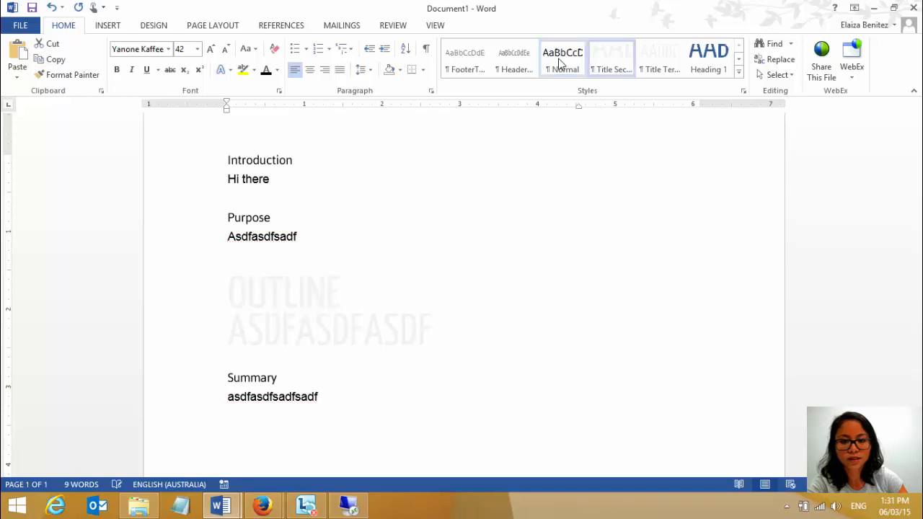
{"action": "left_click", "coordinate": [422, 282]}
{"action": "left_click", "coordinate": [200, 288]}
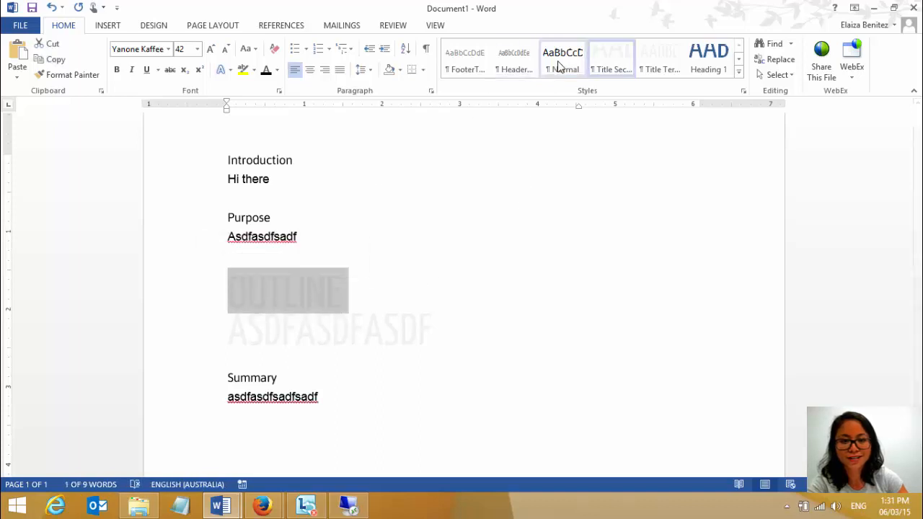
{"action": "left_click", "coordinate": [276, 301]}
{"action": "left_click", "coordinate": [166, 304]}
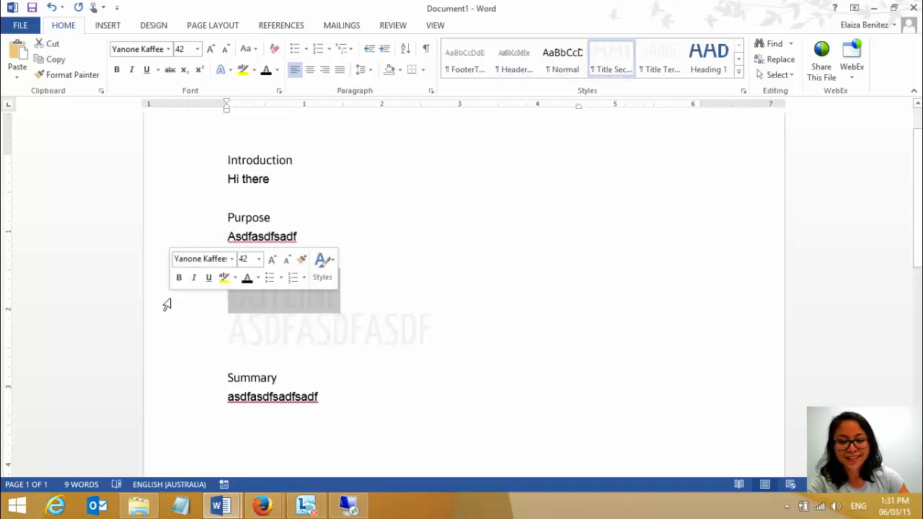
{"action": "key", "text": "Delete"}
{"action": "key", "text": "BackSpace"}
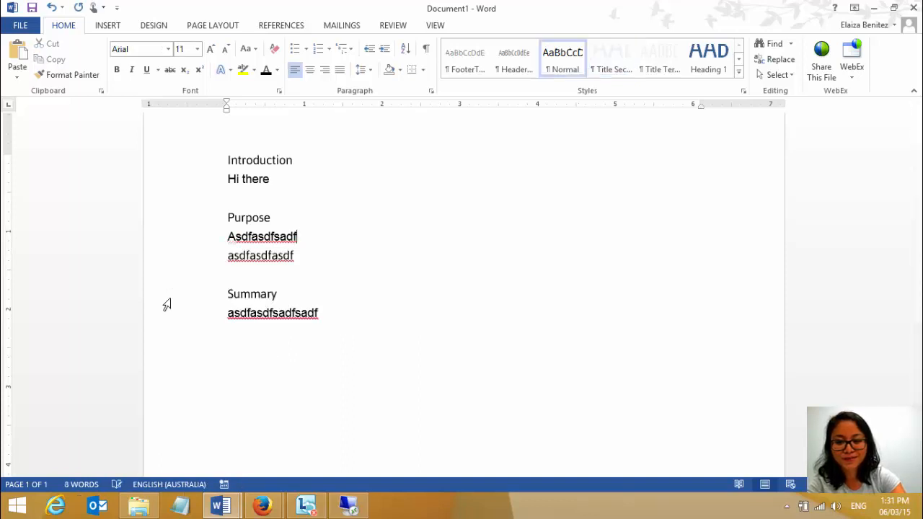
Step: Retype "Outline" on a new line below the Purpose section's placeholder text and apply the Heading 1 style
{"action": "key", "text": "Return"}
{"action": "type", "text": "OUtline"}
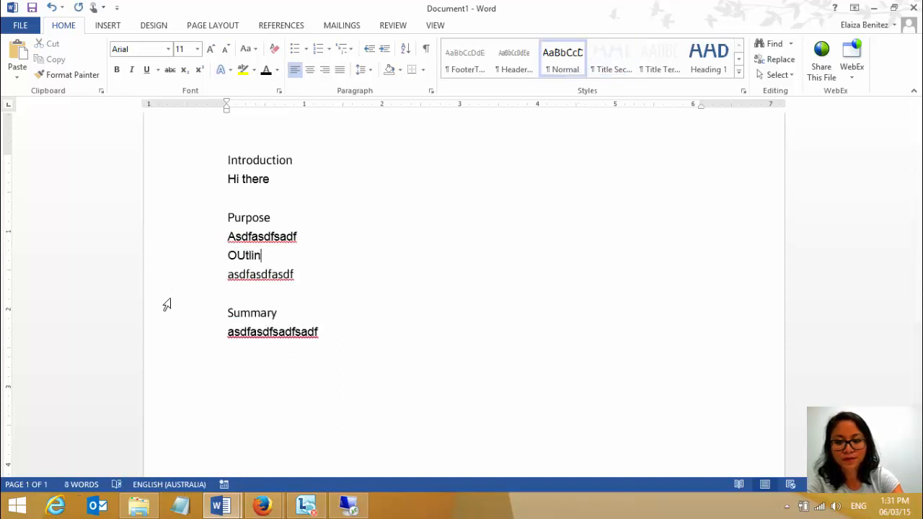
{"action": "left_click", "coordinate": [706, 68]}
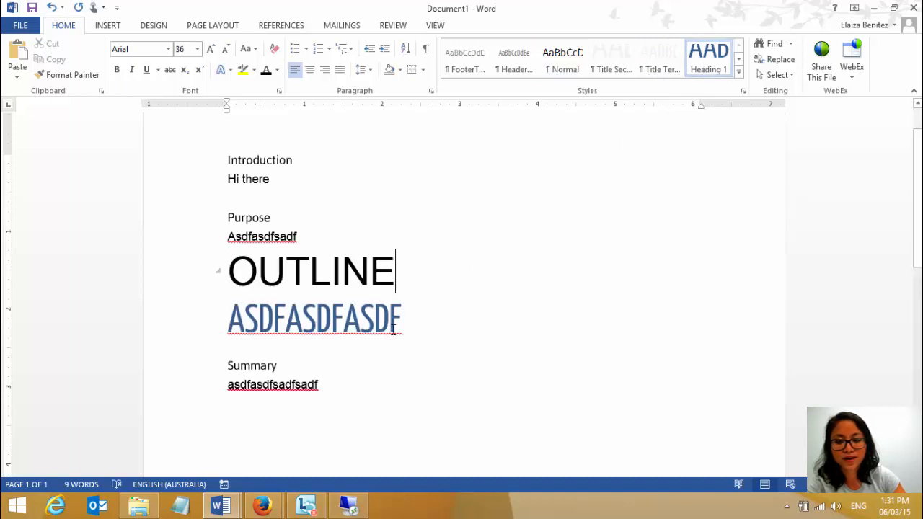
Step: Add a Normal-style line reading "sdfsdfsd" directly under the Outline heading
{"action": "key", "text": "Return"}
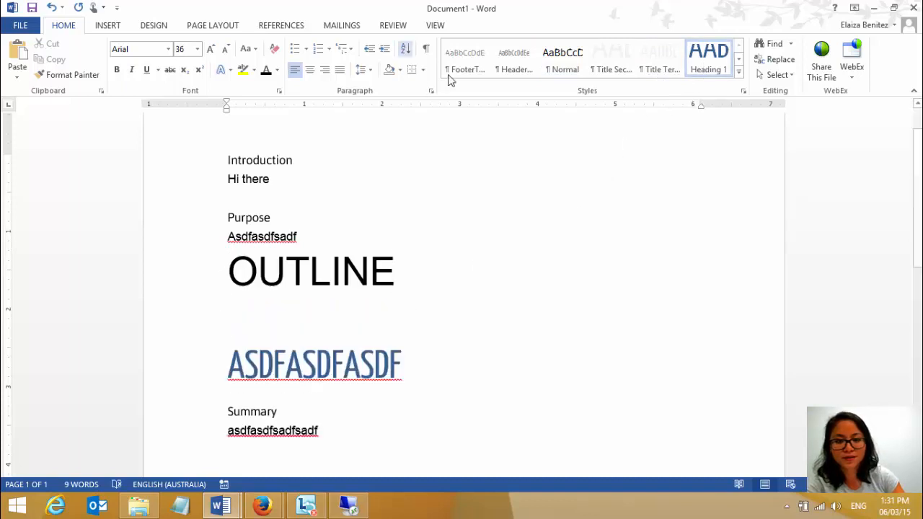
{"action": "left_click", "coordinate": [562, 67]}
{"action": "type", "text": "sdfsdfsd"}
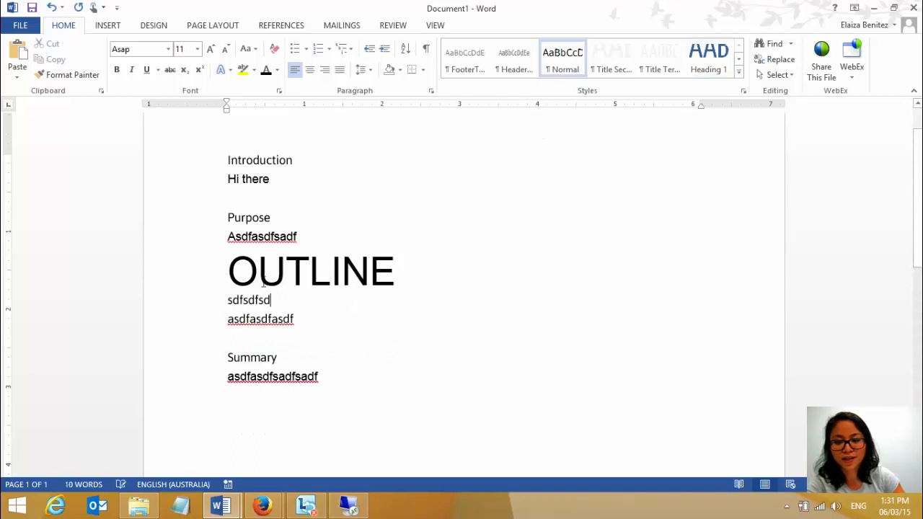
Step: Return the Outline heading to the Normal style and insert a blank line above it
{"action": "left_click", "coordinate": [234, 274]}
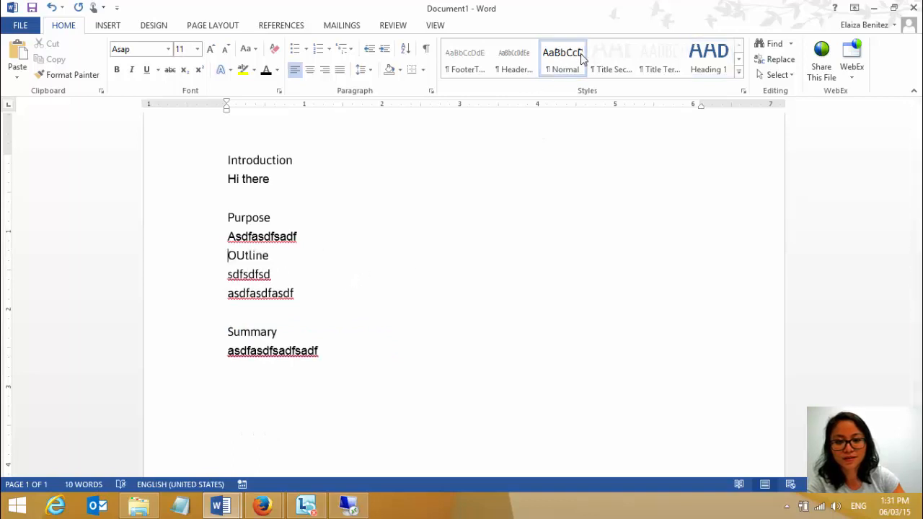
{"action": "left_click", "coordinate": [712, 60]}
{"action": "left_click", "coordinate": [567, 64]}
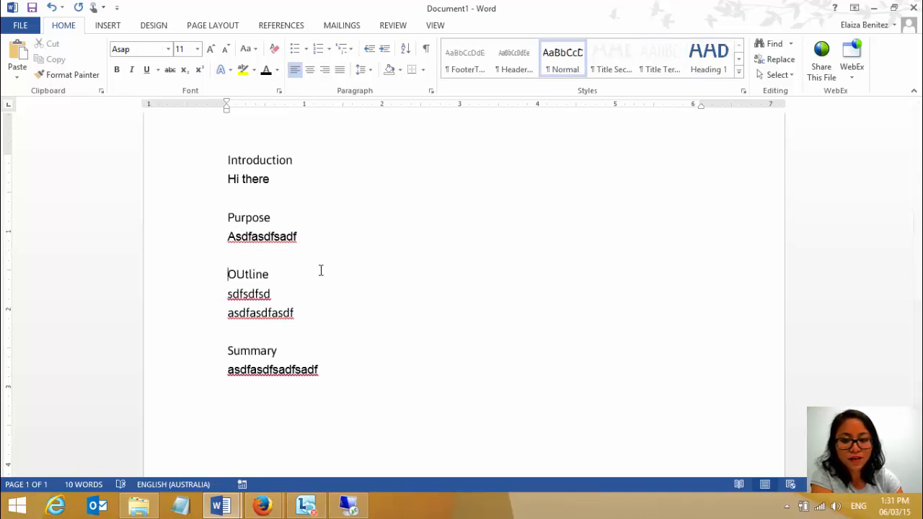
{"action": "key", "text": "Down"}
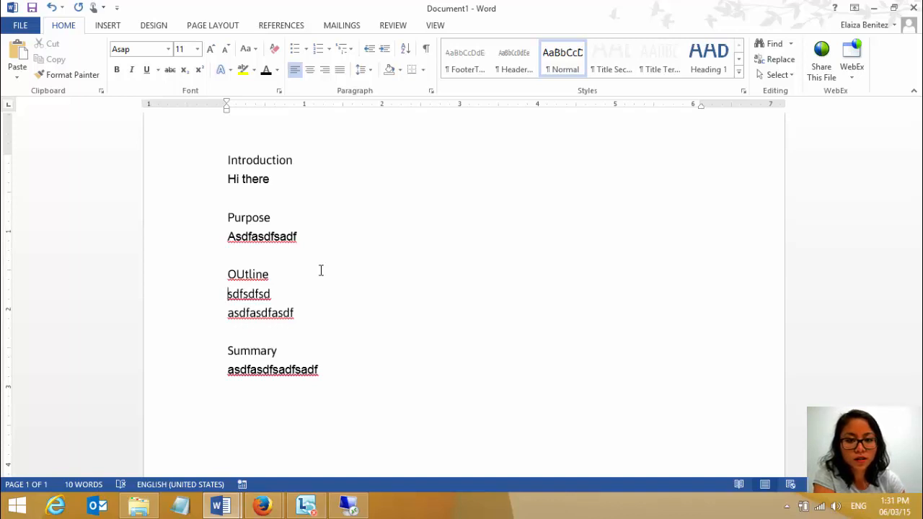
Step: Apply the Heading 1 style to the Introduction, Purpose, Outline and Summary lines together
{"action": "left_click", "coordinate": [208, 162]}
{"action": "left_click", "coordinate": [206, 220], "text": "ctrl"}
{"action": "left_click", "coordinate": [207, 278], "text": "ctrl"}
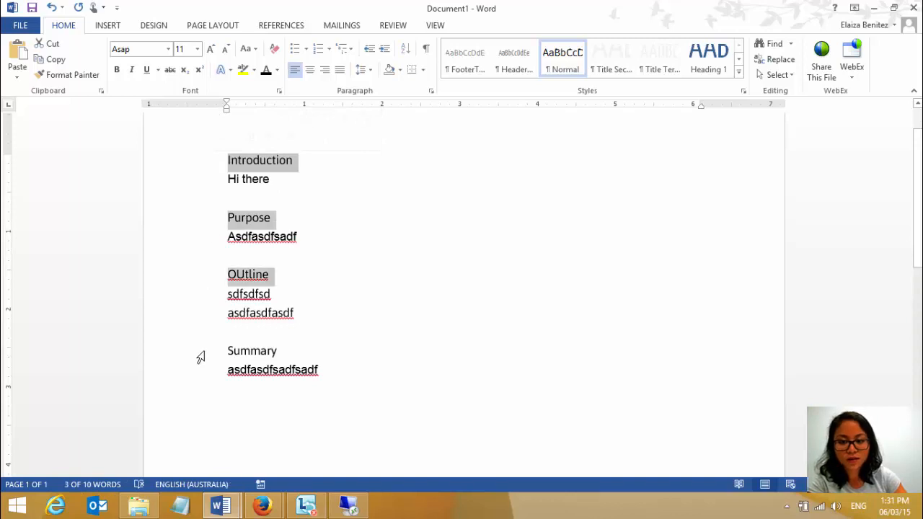
{"action": "left_click", "coordinate": [202, 356], "text": "ctrl"}
{"action": "left_click", "coordinate": [740, 74]}
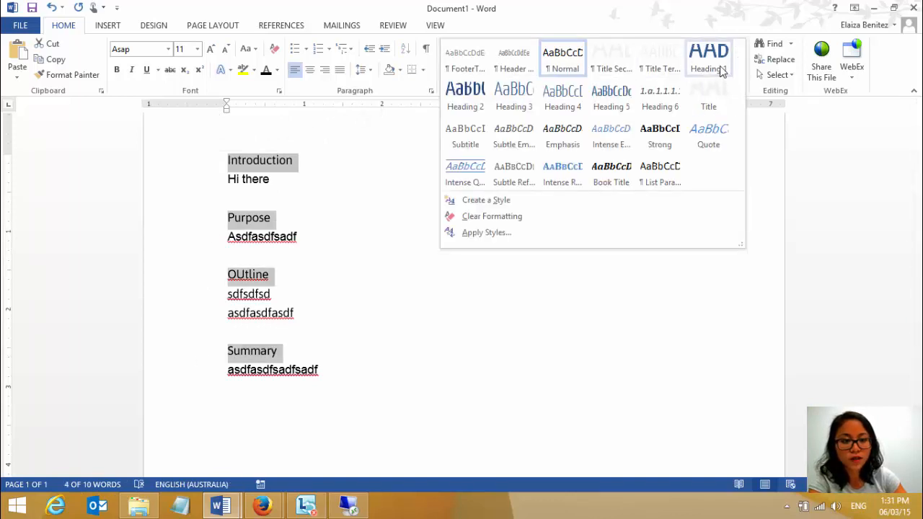
{"action": "left_click", "coordinate": [721, 69]}
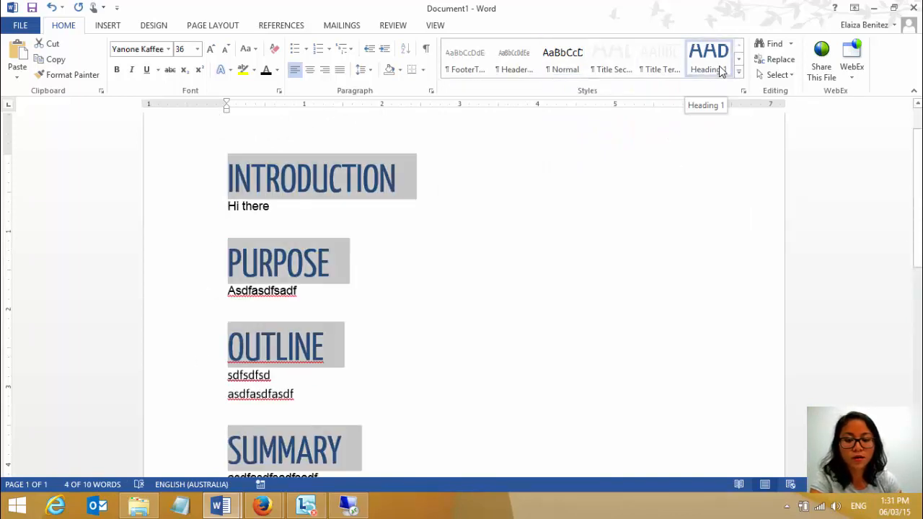
{"action": "left_click", "coordinate": [461, 205]}
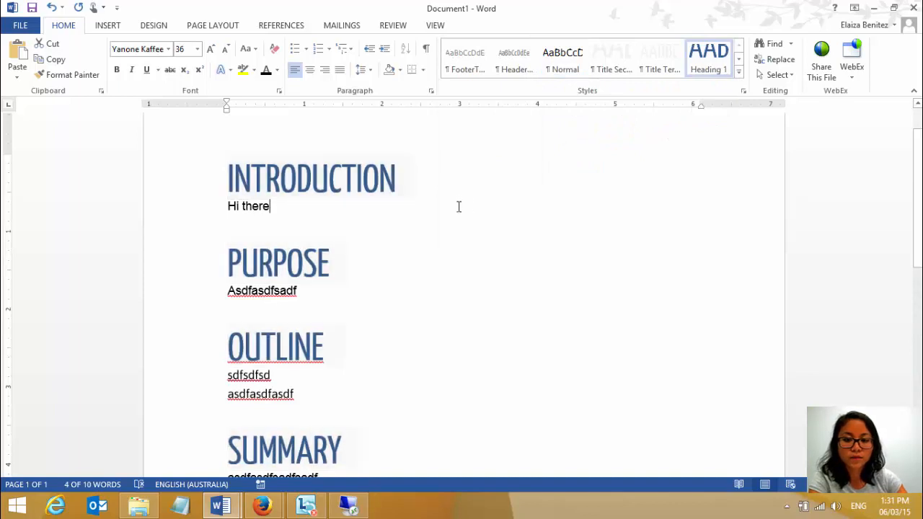
{"action": "left_click", "coordinate": [233, 186]}
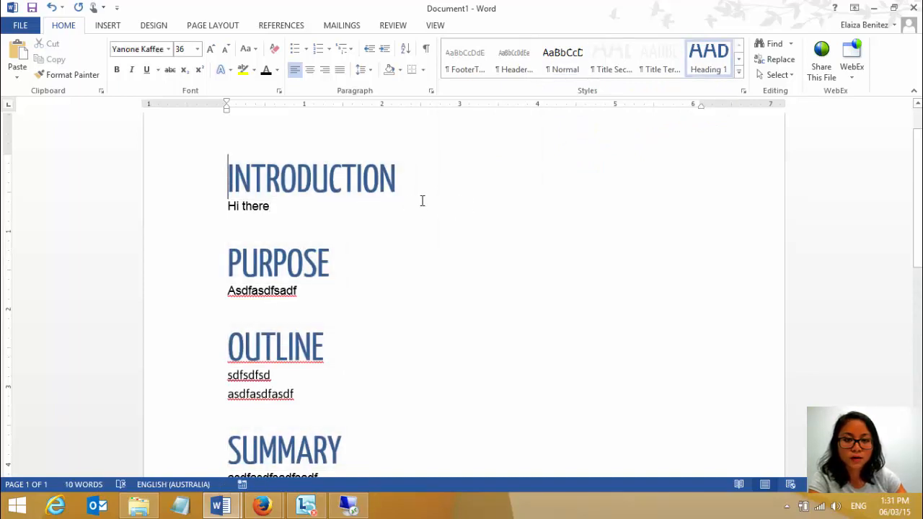
Step: Insert a blank line above the Introduction heading and give it the Normal style
{"action": "scroll", "coordinate": [422, 201], "scroll_direction": "down", "scroll_amount": 2}
{"action": "scroll", "coordinate": [422, 200], "scroll_direction": "up", "scroll_amount": 1}
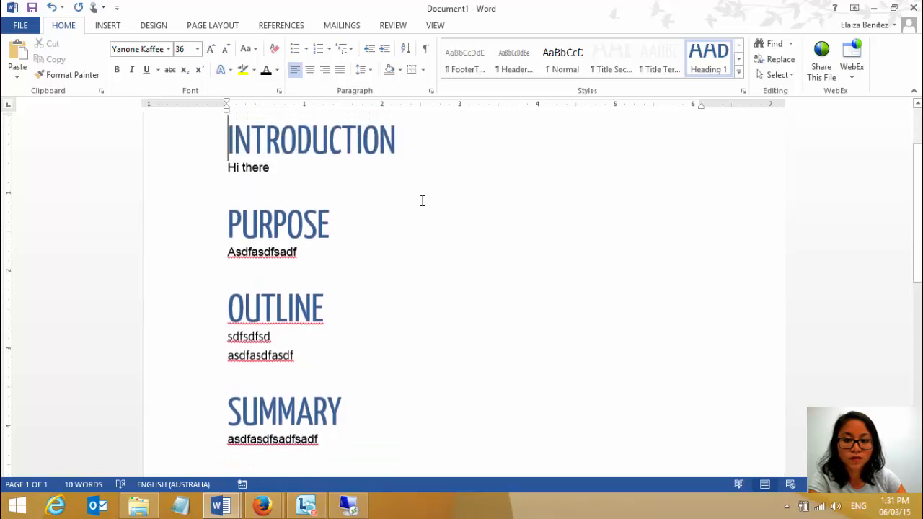
{"action": "left_click", "coordinate": [333, 443]}
{"action": "left_click", "coordinate": [226, 145]}
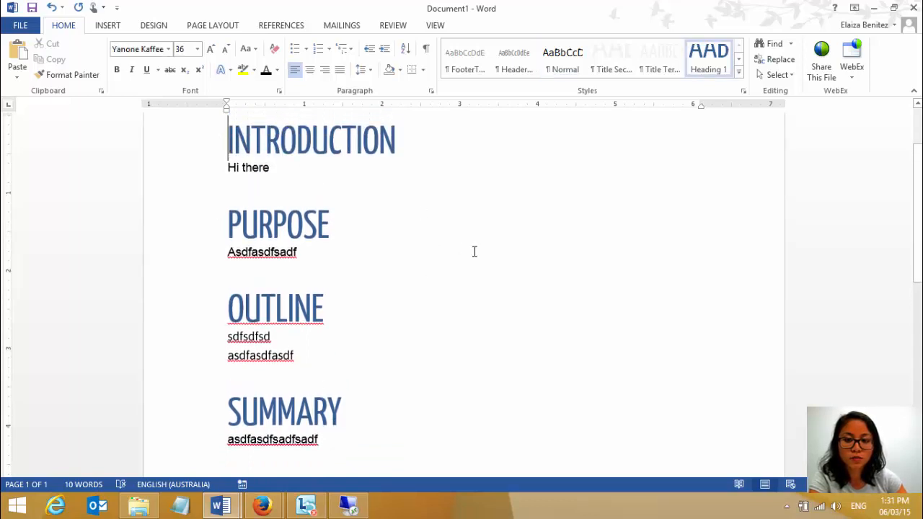
{"action": "scroll", "coordinate": [473, 251], "scroll_direction": "up", "scroll_amount": 1}
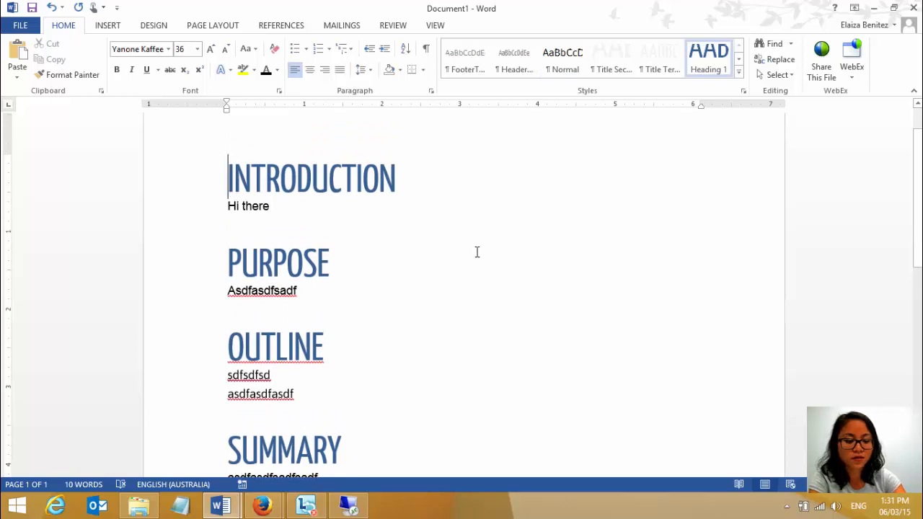
{"action": "key", "text": "Return"}
{"action": "key", "text": "Up"}
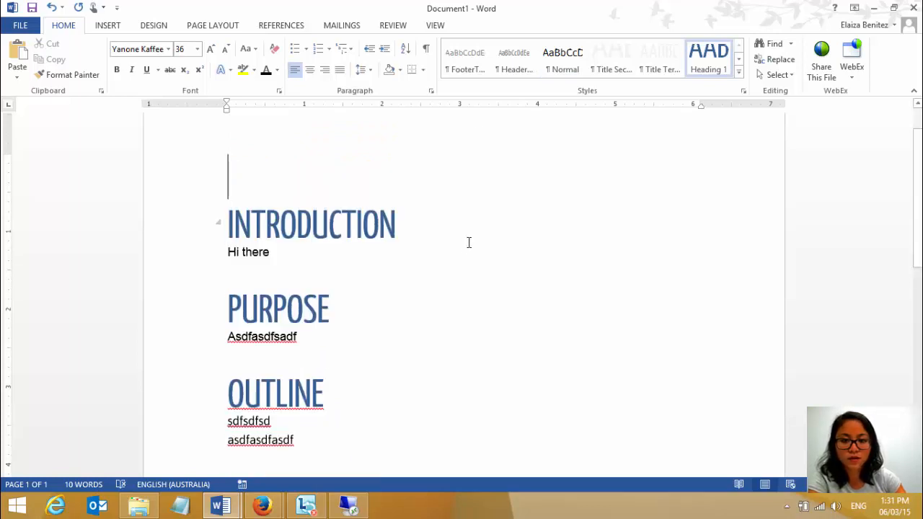
{"action": "left_click", "coordinate": [561, 62]}
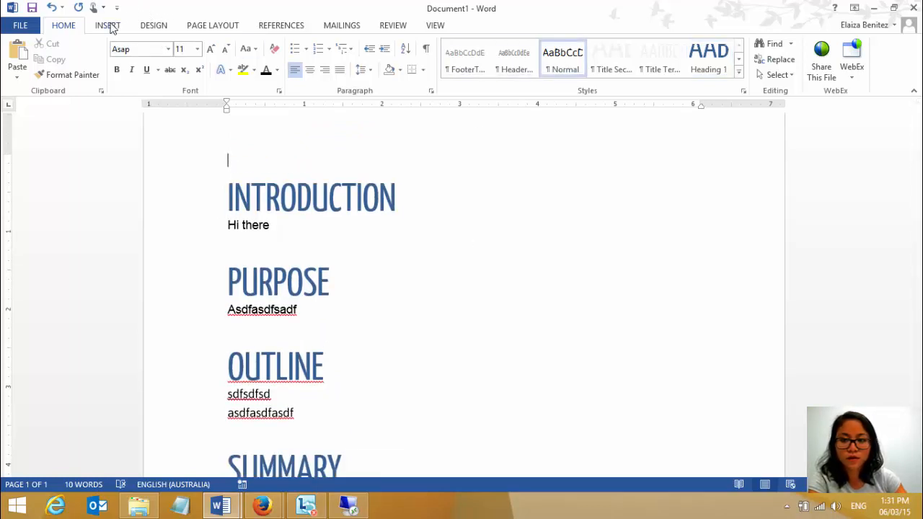
Step: Insert an Automatic Table 1 table of contents on the blank line above the Introduction heading
{"action": "left_click", "coordinate": [272, 23]}
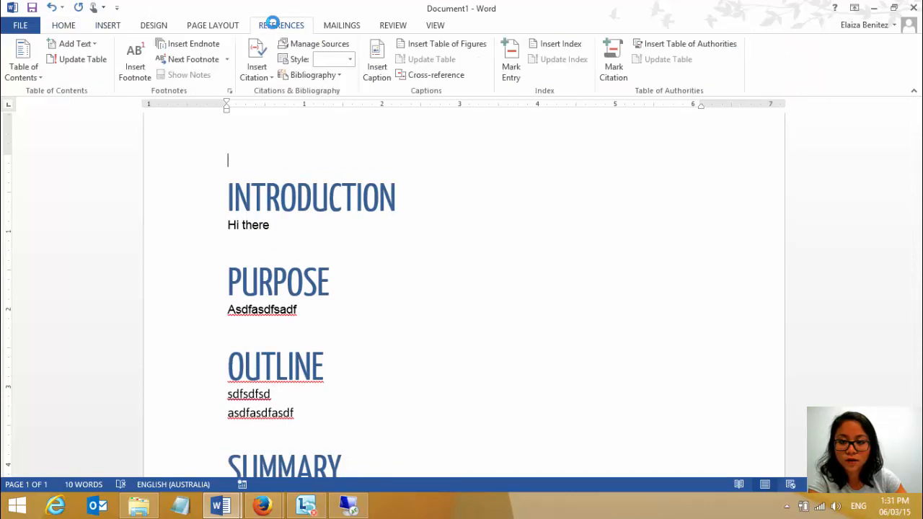
{"action": "left_click", "coordinate": [36, 80]}
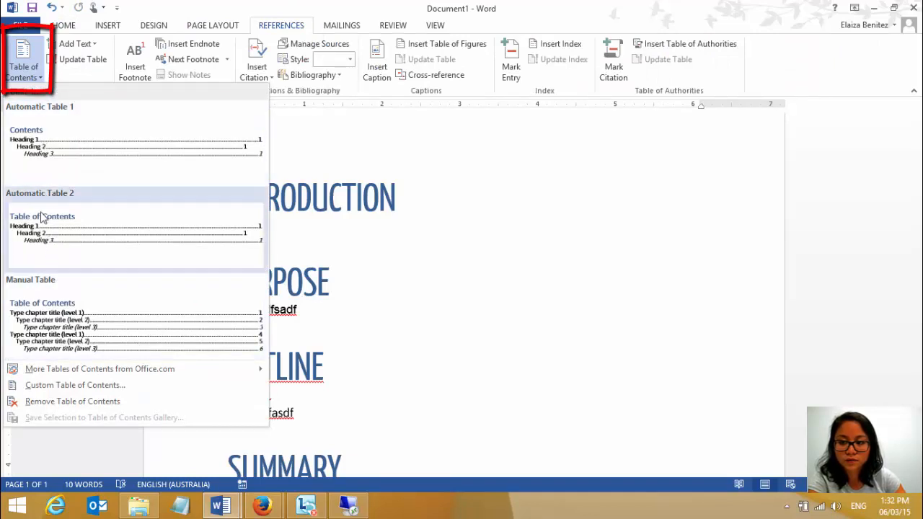
{"action": "key", "text": "Escape"}
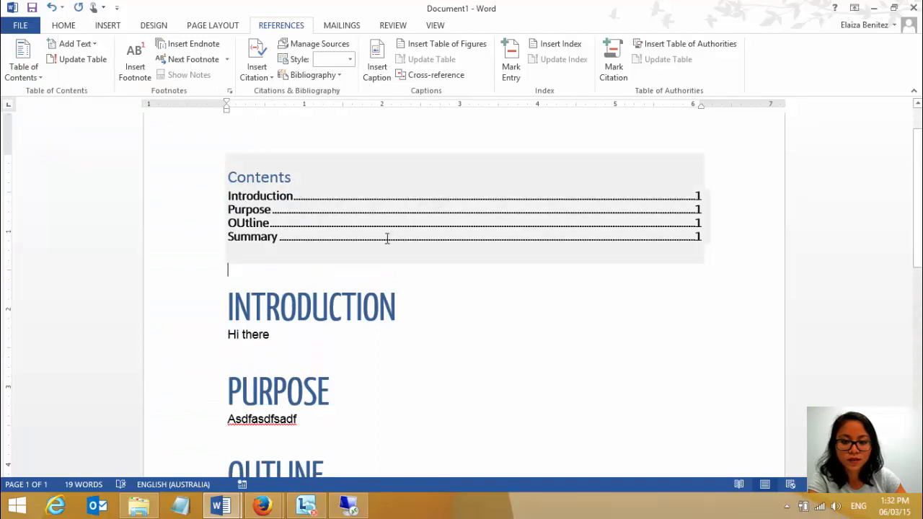
Step: Follow the Introduction entry in the table of contents to its heading and return to the table
{"action": "left_click", "coordinate": [698, 196], "text": "ctrl"}
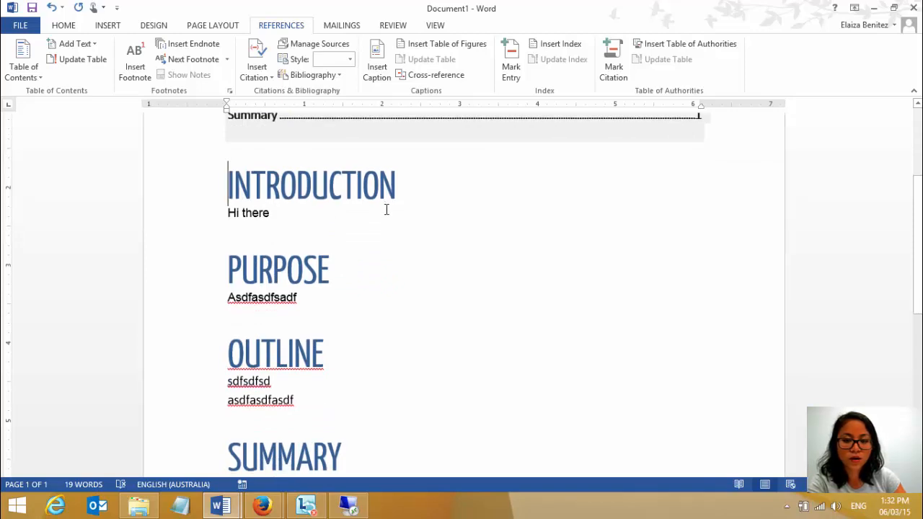
{"action": "scroll", "coordinate": [388, 210], "scroll_direction": "up", "scroll_amount": 2}
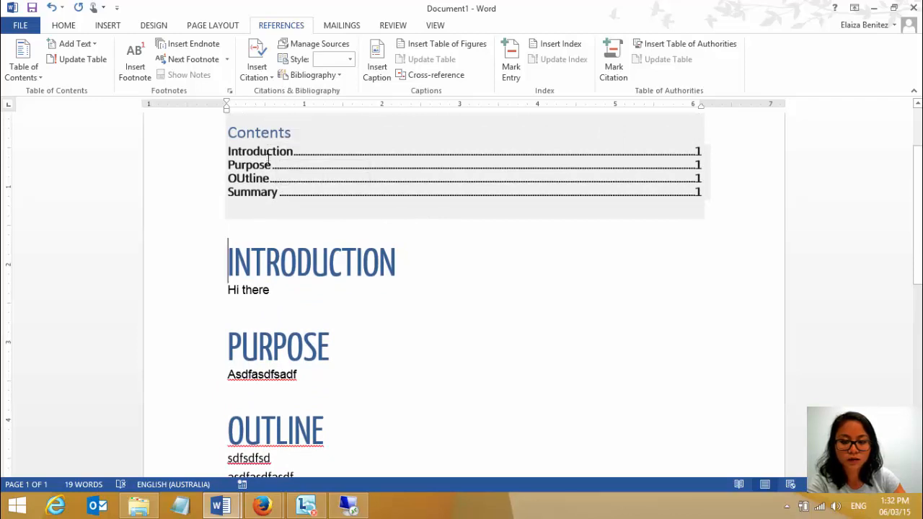
{"action": "left_click", "coordinate": [375, 303]}
Step: Add two lines reading "Outline 1" and "Outline 2" directly under the Outline heading
{"action": "scroll", "coordinate": [363, 409], "scroll_direction": "down", "scroll_amount": 2}
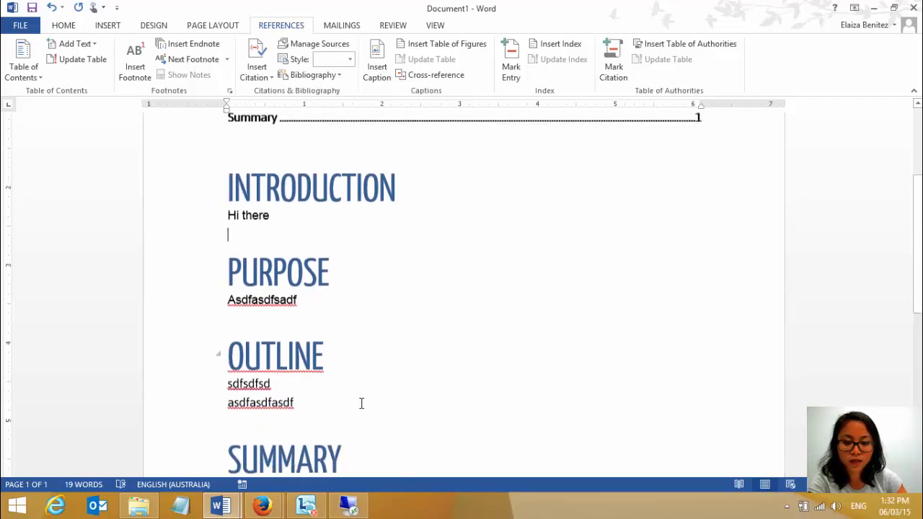
{"action": "left_click", "coordinate": [354, 364]}
{"action": "key", "text": "Return"}
{"action": "type", "text": "Outline 1"}
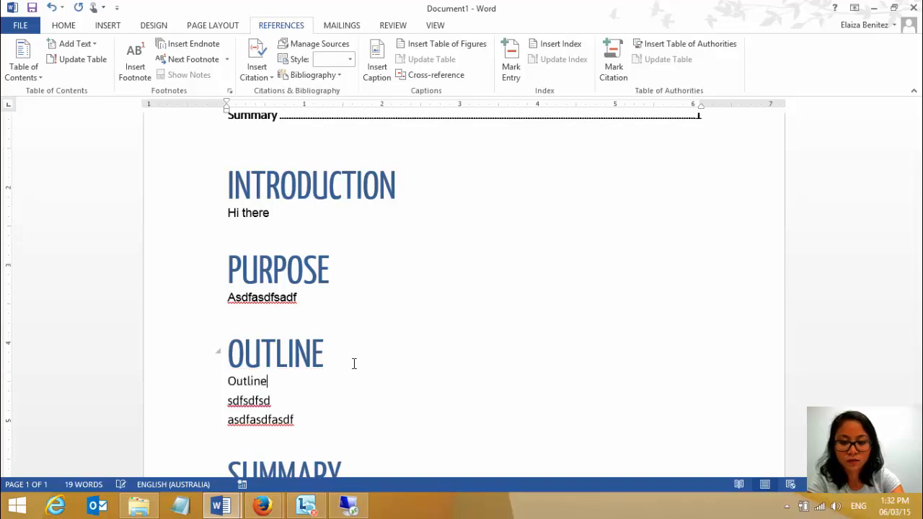
{"action": "key", "text": "Return"}
{"action": "type", "text": "Outline "}
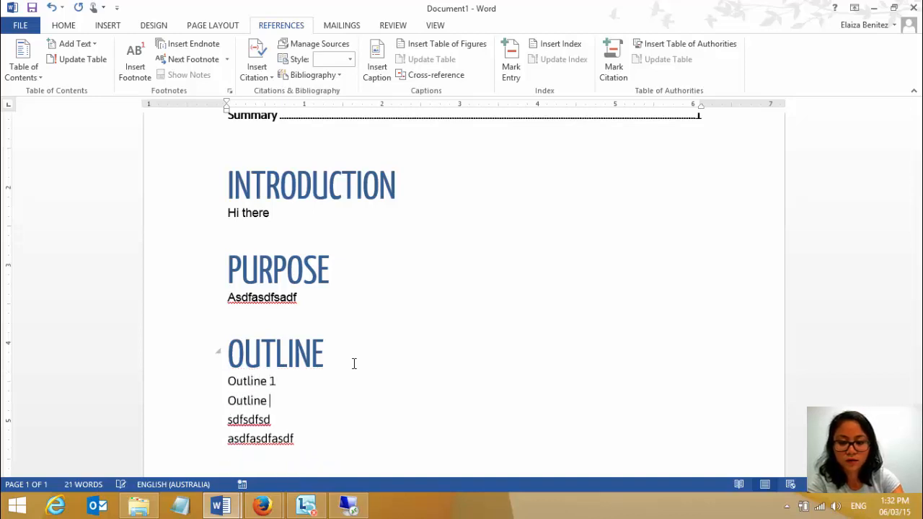
{"action": "type", "text": "2"}
Step: Insert a page break before the Outline heading
{"action": "left_click", "coordinate": [229, 354]}
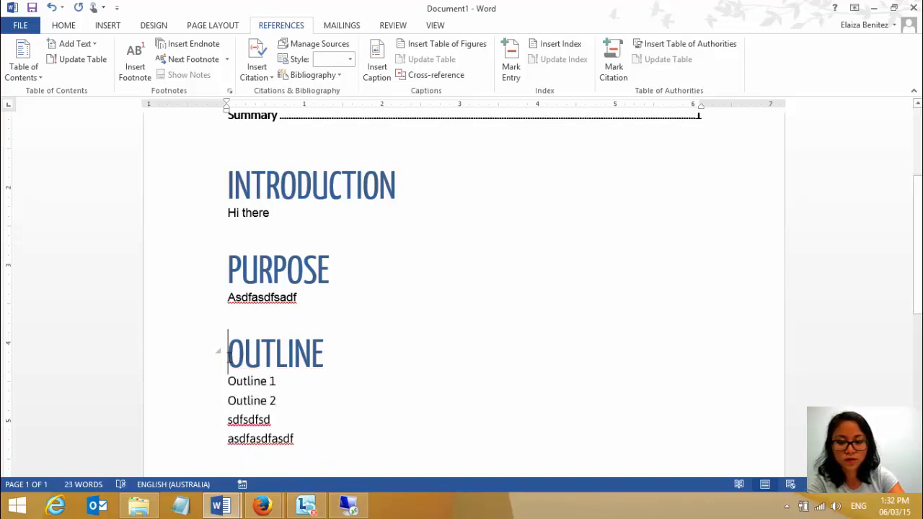
{"action": "key", "text": "ctrl+Return"}
{"action": "scroll", "coordinate": [245, 339], "scroll_direction": "down", "scroll_amount": 3}
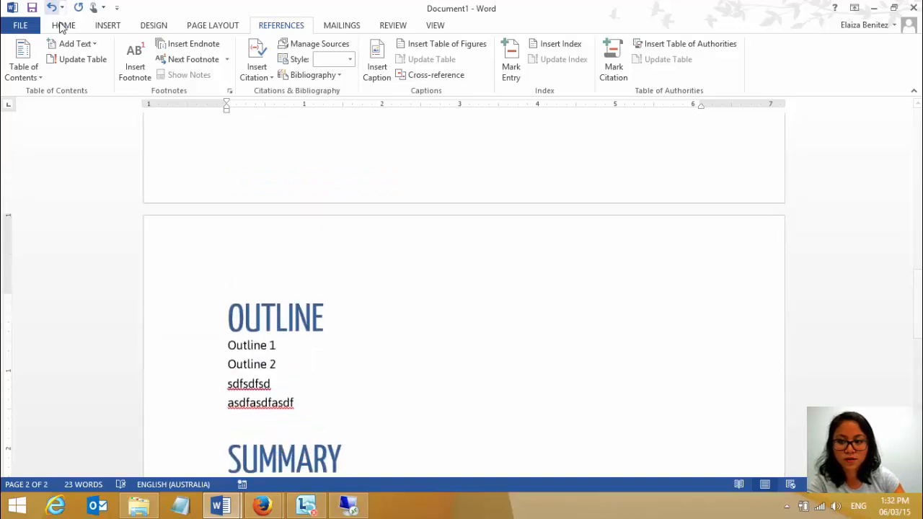
Step: Apply the Heading 2 style to the "Outline 1" and "Outline 2" lines
{"action": "left_click_drag", "start_coordinate": [277, 367], "coordinate": [229, 346]}
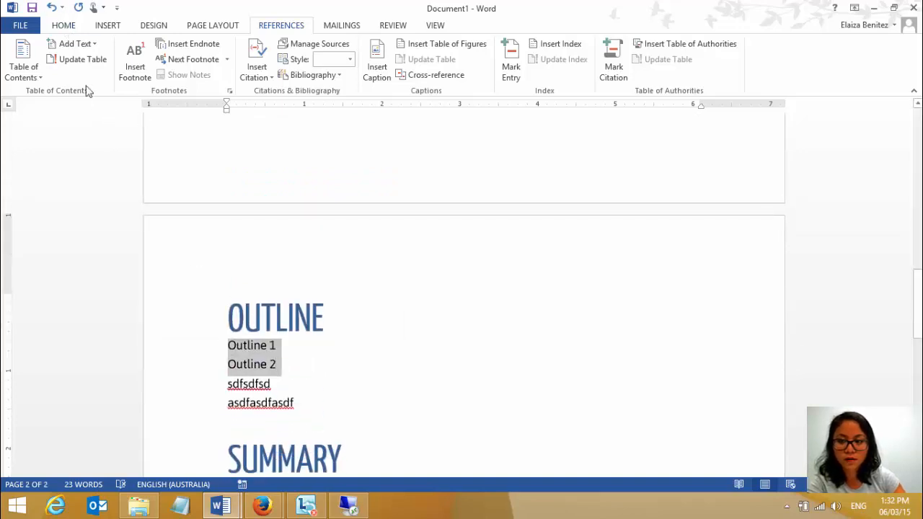
{"action": "left_click", "coordinate": [66, 25]}
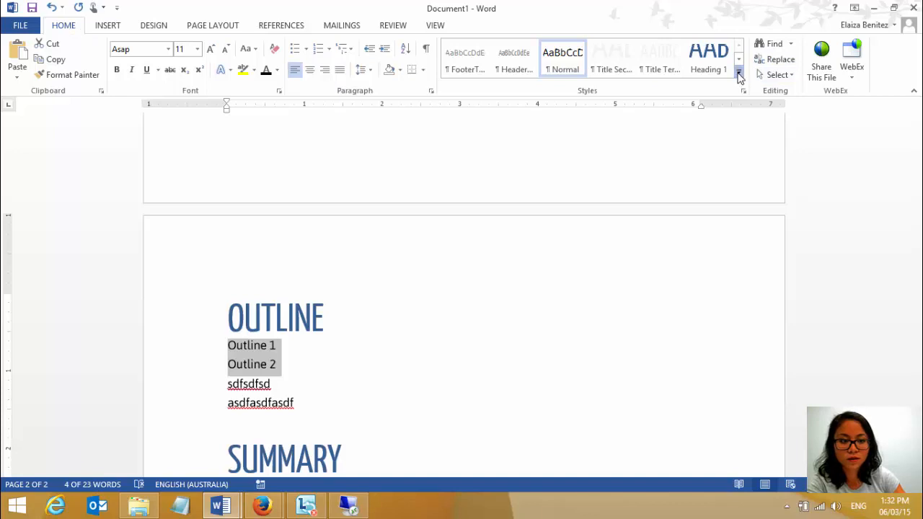
{"action": "left_click", "coordinate": [739, 77]}
{"action": "left_click", "coordinate": [478, 98]}
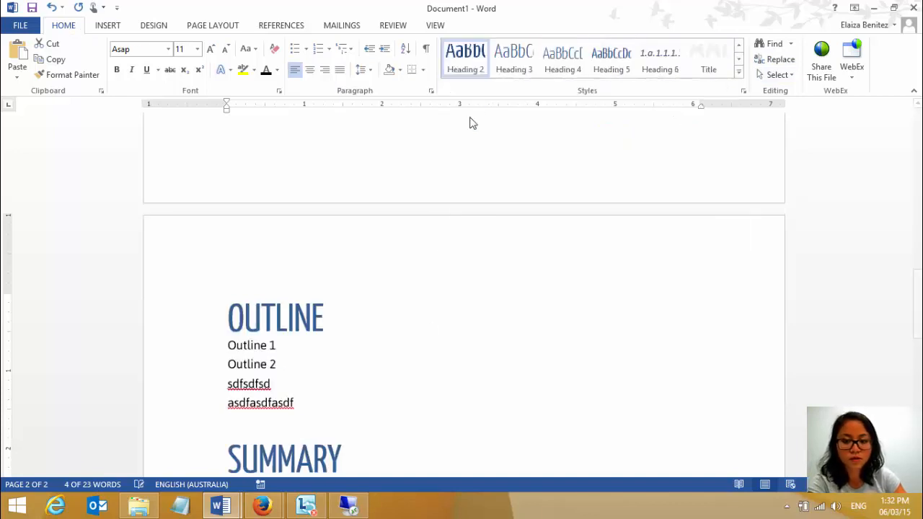
{"action": "left_click", "coordinate": [460, 353]}
Step: Update the entire table of contents and follow its Outline 1 entry to that heading
{"action": "scroll", "coordinate": [459, 354], "scroll_direction": "up", "scroll_amount": 10}
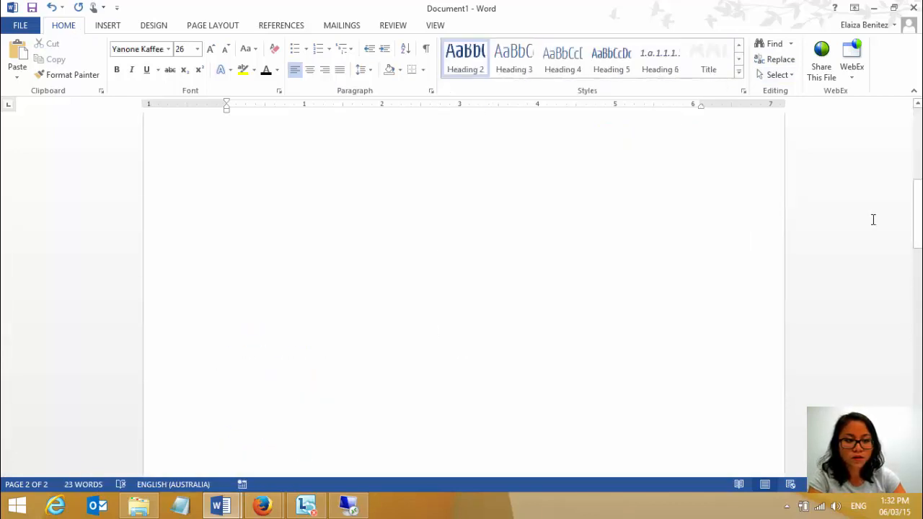
{"action": "left_click_drag", "start_coordinate": [917, 229], "coordinate": [917, 140]}
{"action": "right_click", "coordinate": [435, 247]}
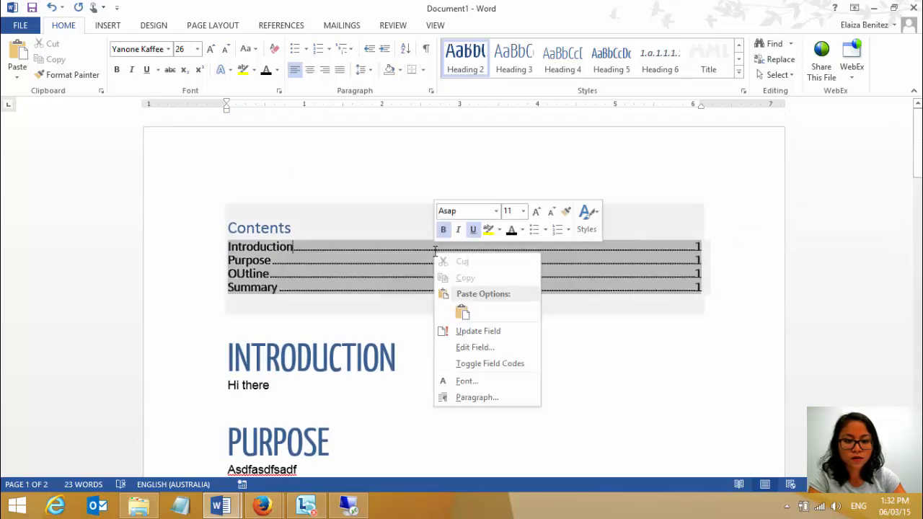
{"action": "left_click", "coordinate": [493, 333]}
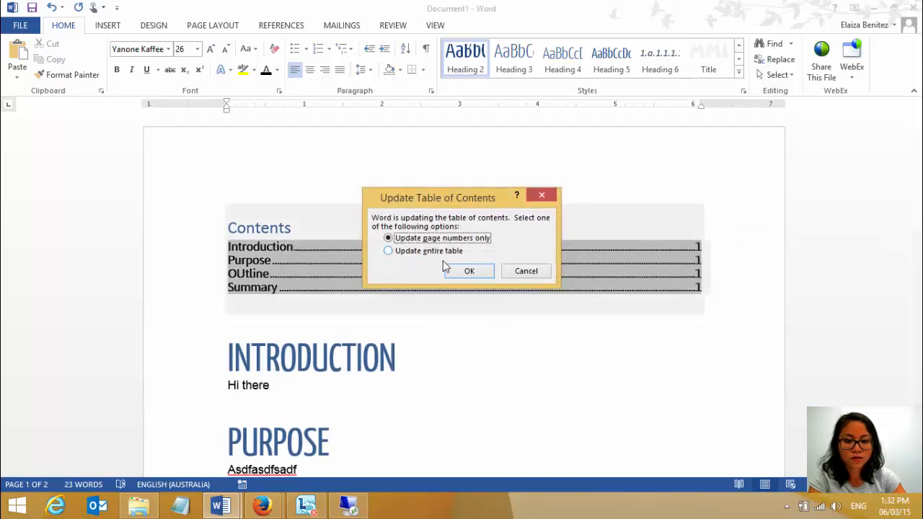
{"action": "key", "text": "Down"}
{"action": "left_click", "coordinate": [469, 270]}
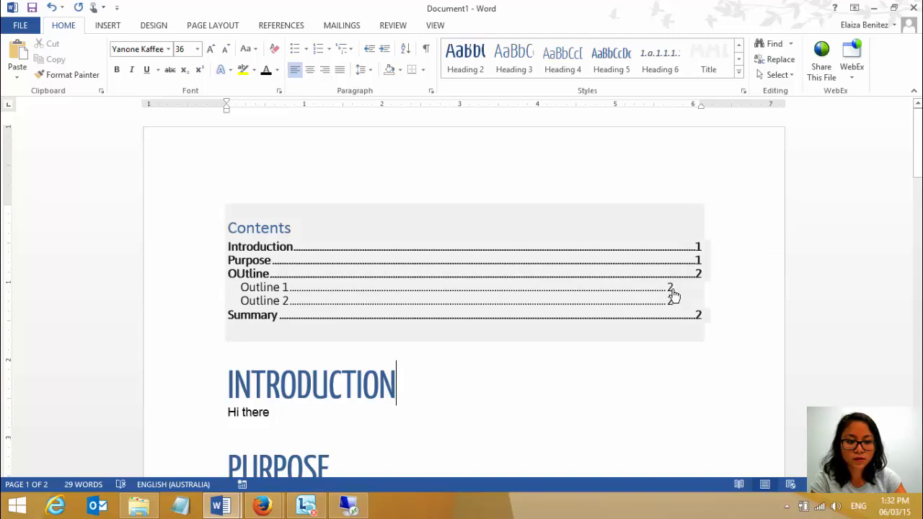
{"action": "left_click", "coordinate": [672, 294]}
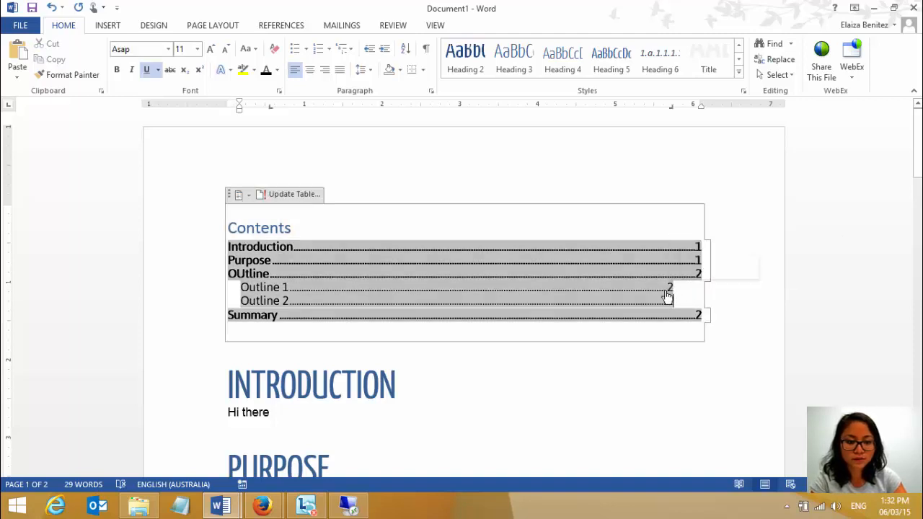
{"action": "left_click", "coordinate": [667, 290], "text": "ctrl"}
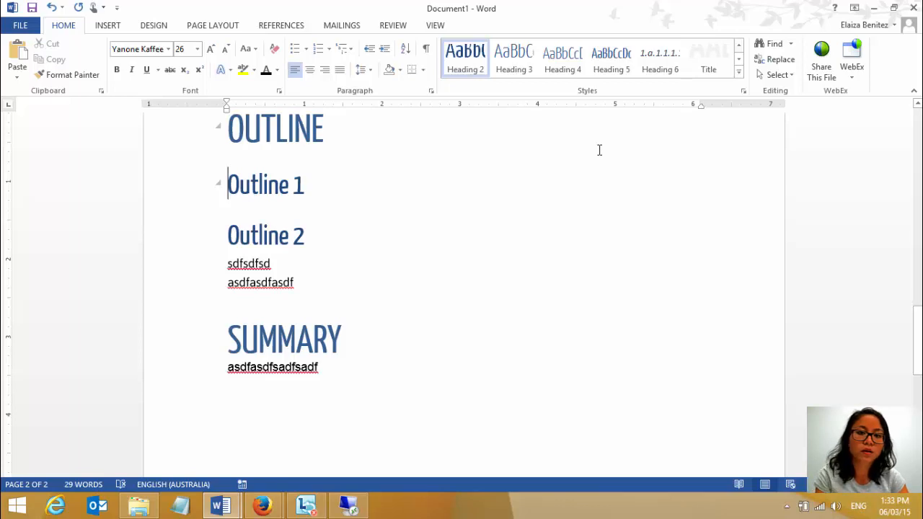
Step: Show the Navigation Pane with the document's headings
{"action": "left_click", "coordinate": [393, 26]}
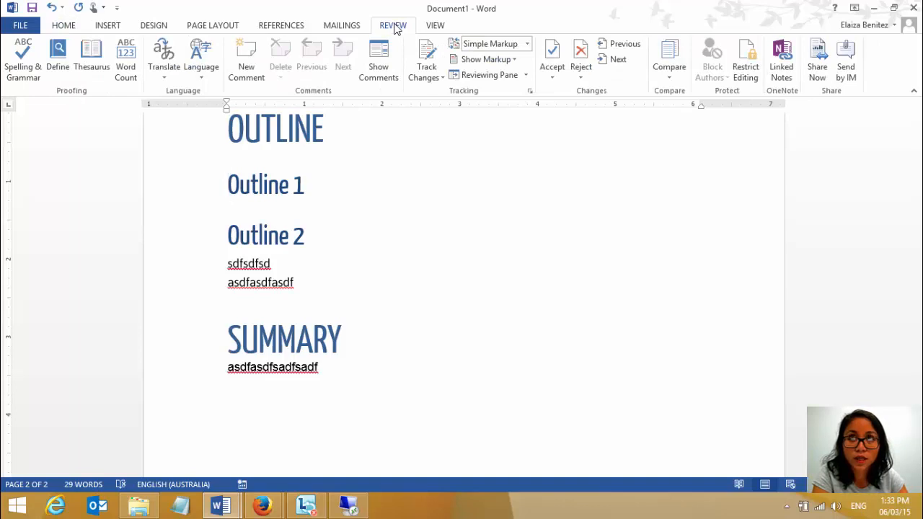
{"action": "left_click", "coordinate": [281, 25]}
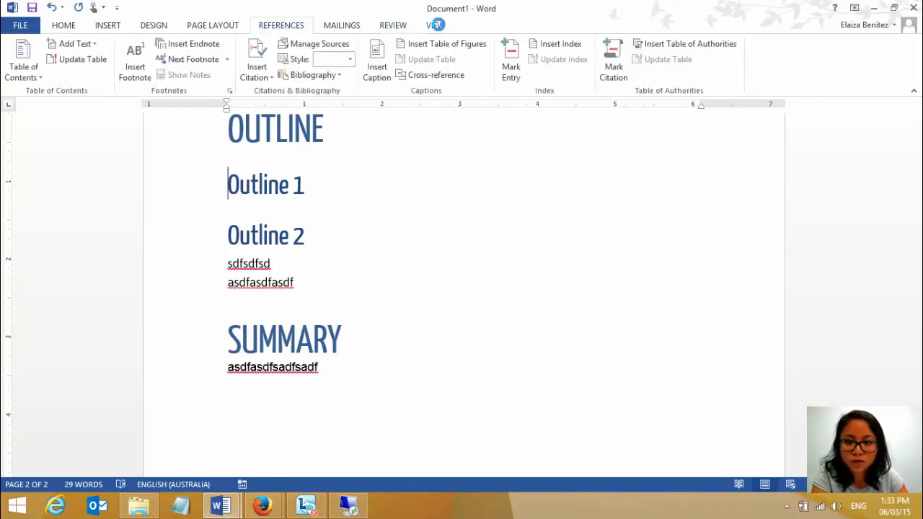
{"action": "left_click", "coordinate": [435, 25]}
{"action": "left_click", "coordinate": [198, 77]}
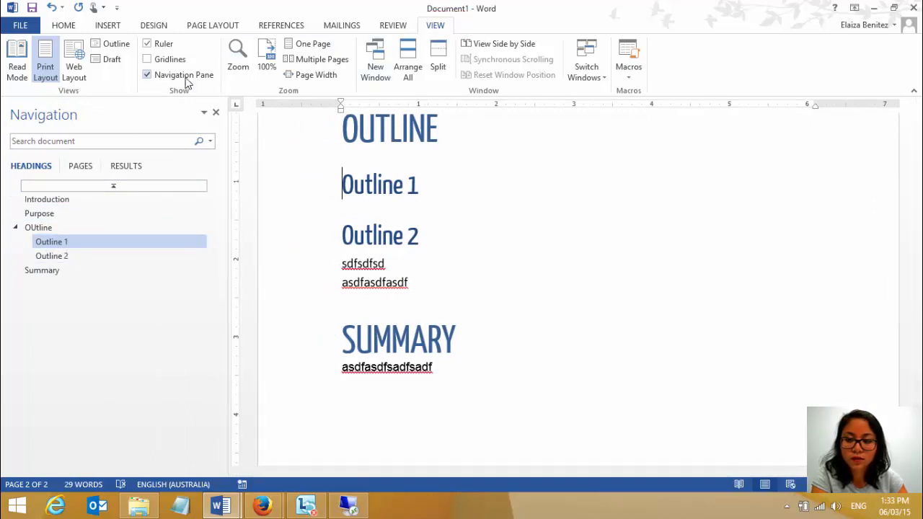
Step: Go to the Summary heading and to the Purpose heading from the document's list of headings
{"action": "left_click", "coordinate": [49, 273]}
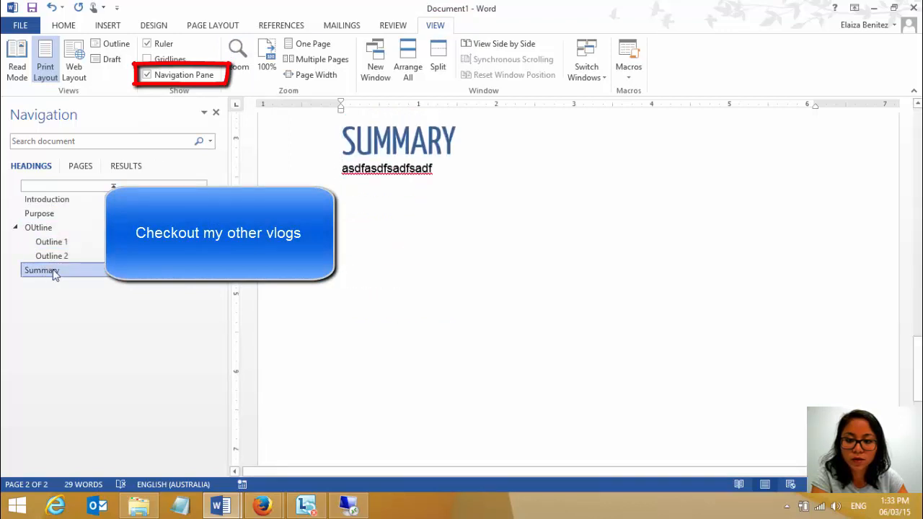
{"action": "left_click", "coordinate": [50, 215]}
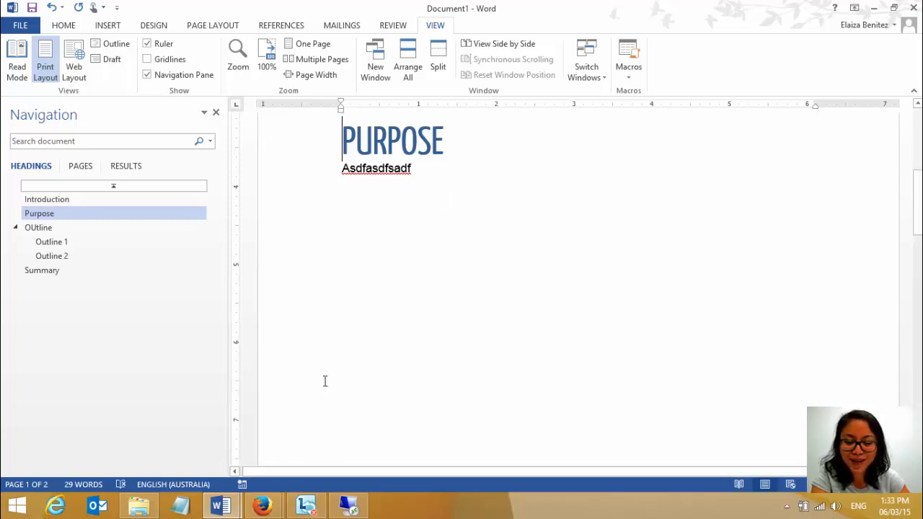
Step: Switch to the Product Hierarchy Microsoft Dynamics CRM 2015 document and add a bookmark named TOC at its Contents heading
{"action": "mouse_move", "coordinate": [220, 506]}
{"action": "left_click", "coordinate": [189, 455]}
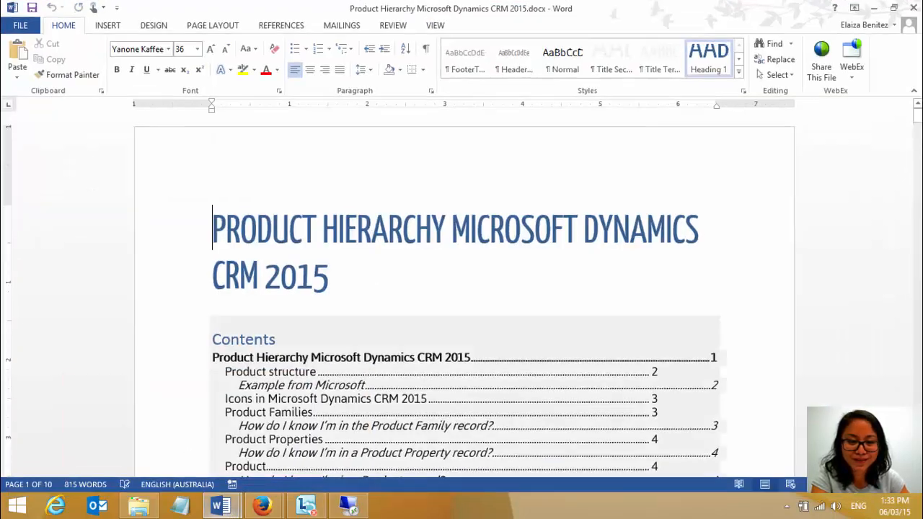
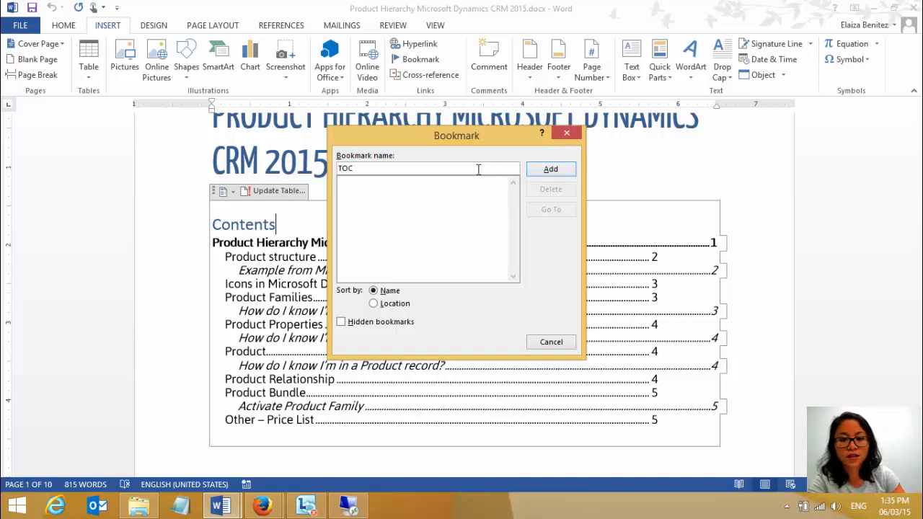
{"action": "left_click", "coordinate": [542, 172]}
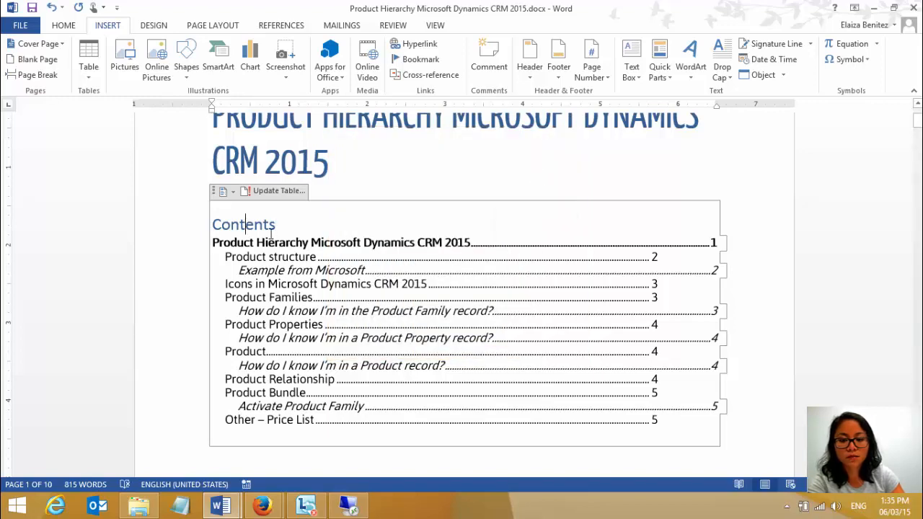
Step: Remove the existing hyperlink from the "Back to Contents" text just above the Product Families heading
{"action": "scroll", "coordinate": [548, 312], "scroll_direction": "down", "scroll_amount": 3}
{"action": "scroll", "coordinate": [547, 312], "scroll_direction": "down", "scroll_amount": 5}
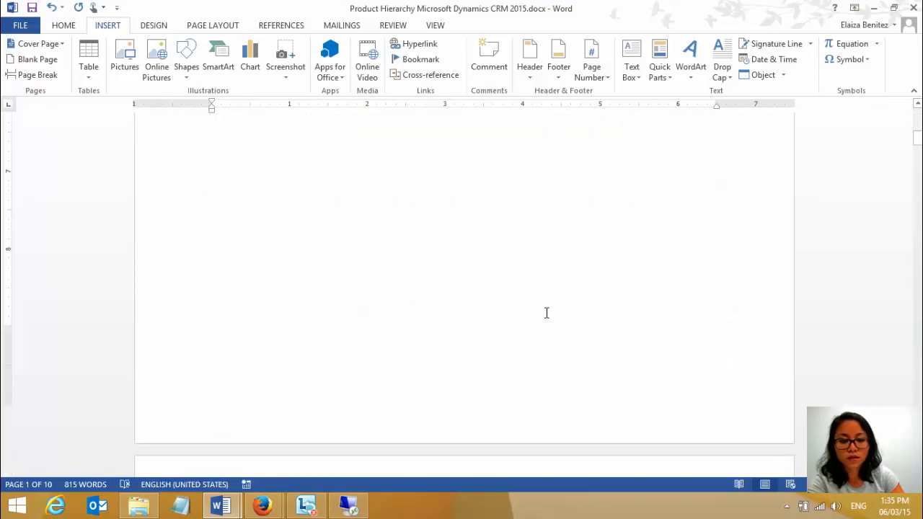
{"action": "left_click_drag", "start_coordinate": [917, 143], "coordinate": [912, 202]}
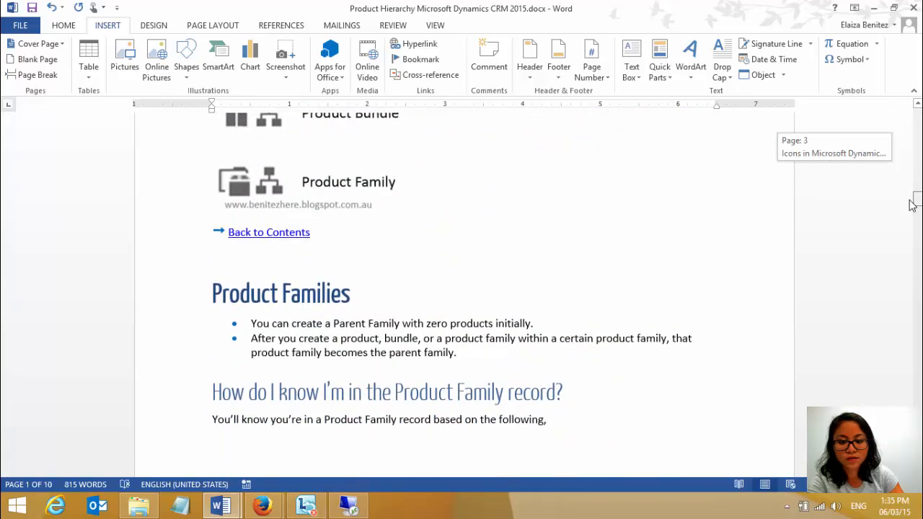
{"action": "right_click", "coordinate": [279, 232]}
{"action": "left_click", "coordinate": [335, 364]}
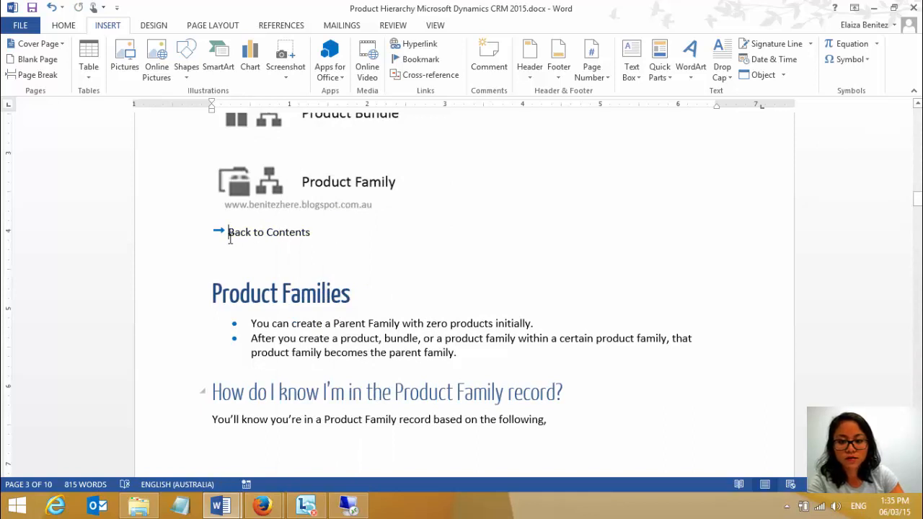
Step: Hyperlink the "Back to Contents" text above Product Families to the TOC bookmark in this document and follow the link
{"action": "left_click_drag", "start_coordinate": [228, 232], "coordinate": [310, 238]}
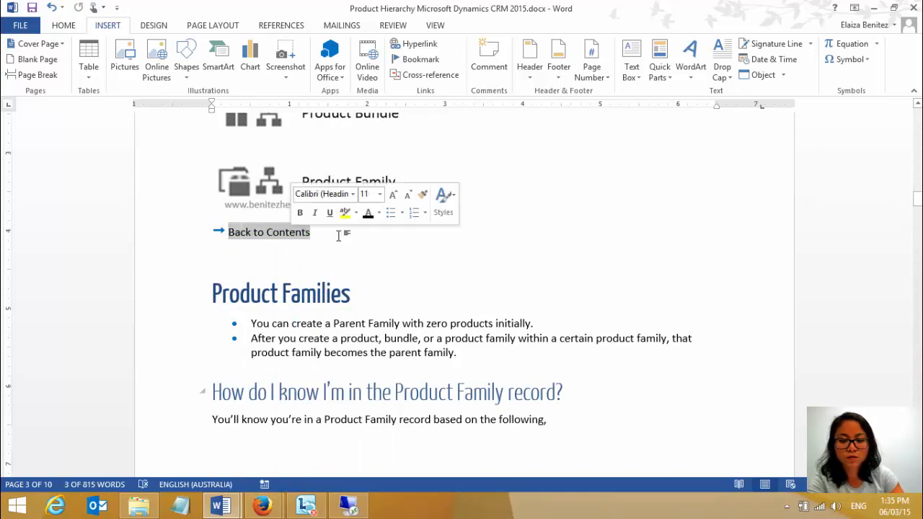
{"action": "left_click", "coordinate": [415, 46]}
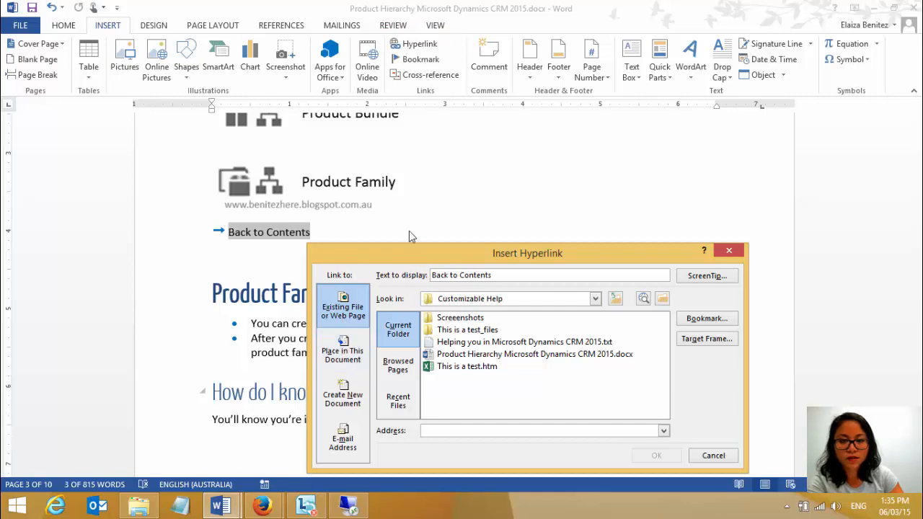
{"action": "left_click_drag", "start_coordinate": [420, 257], "coordinate": [375, 114]}
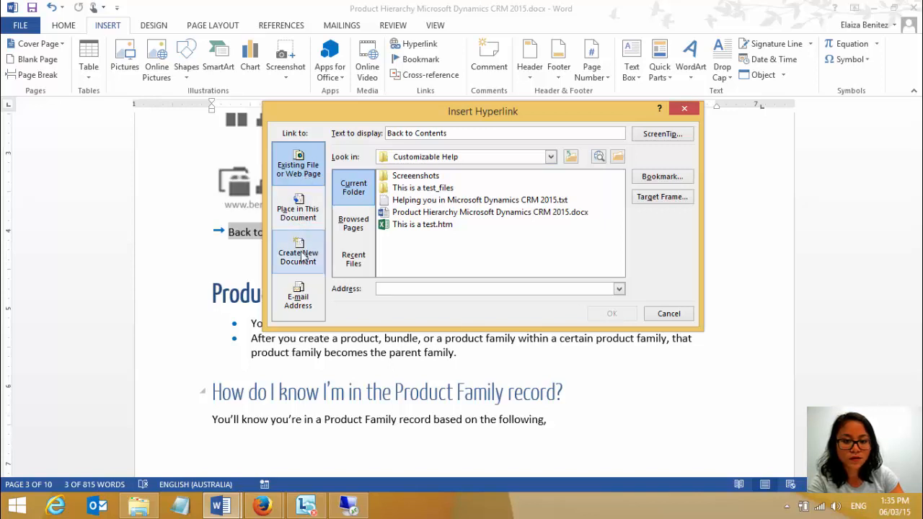
{"action": "left_click", "coordinate": [306, 213]}
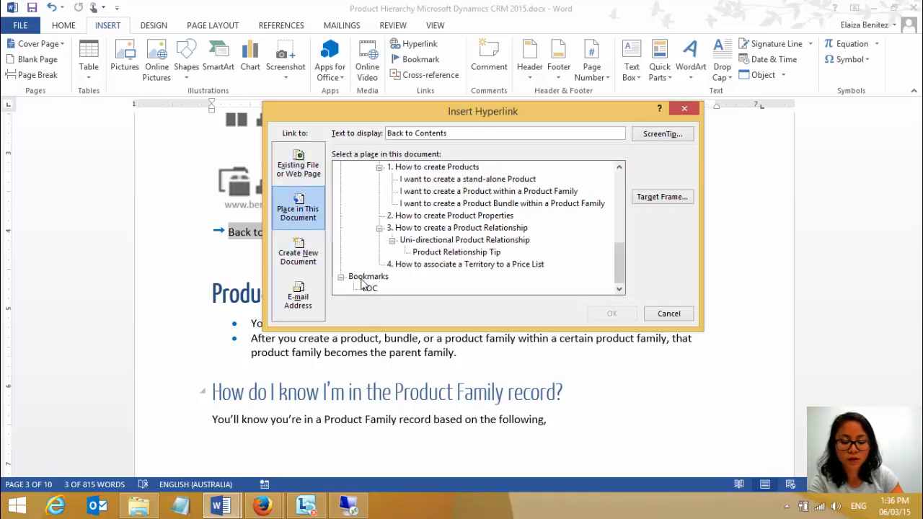
{"action": "left_click_drag", "start_coordinate": [621, 268], "coordinate": [621, 235]}
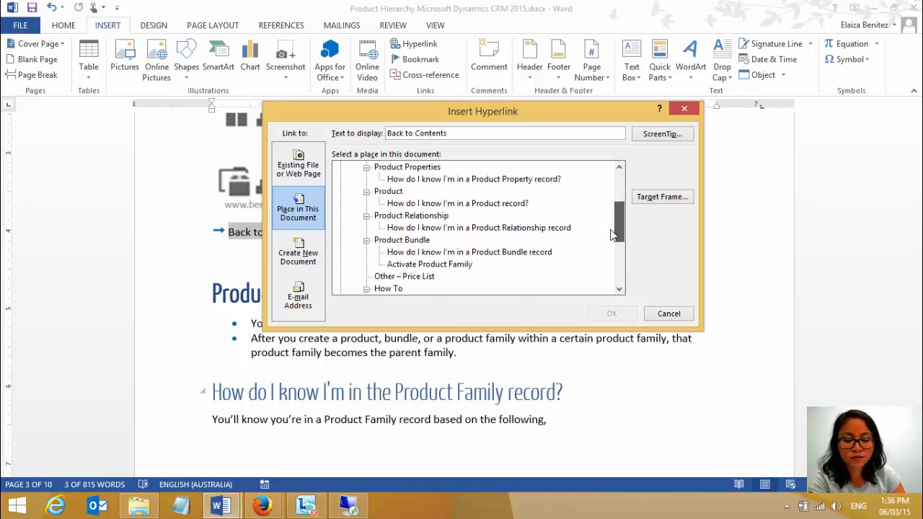
{"action": "left_click_drag", "start_coordinate": [612, 233], "coordinate": [615, 206]}
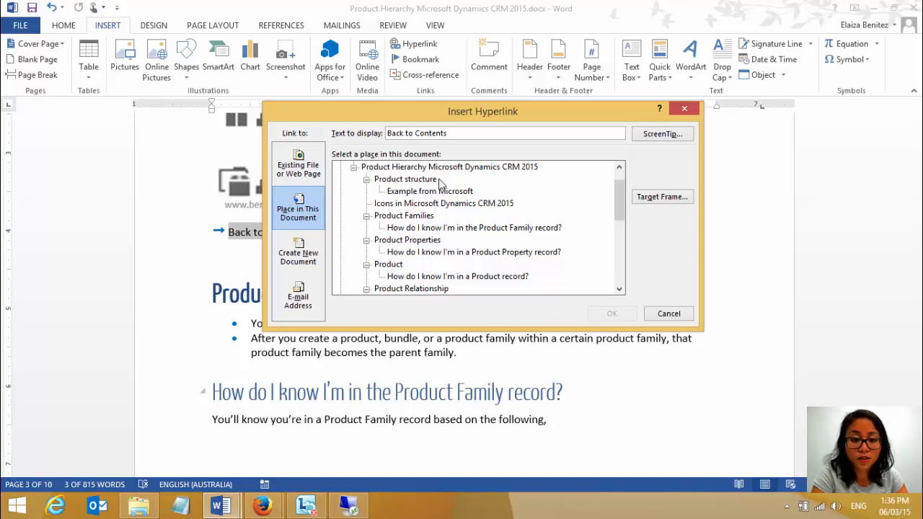
{"action": "mouse_move", "coordinate": [618, 198]}
{"action": "left_mouse_down"}
{"action": "mouse_move", "coordinate": [618, 217]}
{"action": "mouse_move", "coordinate": [619, 186]}
{"action": "left_mouse_up"}
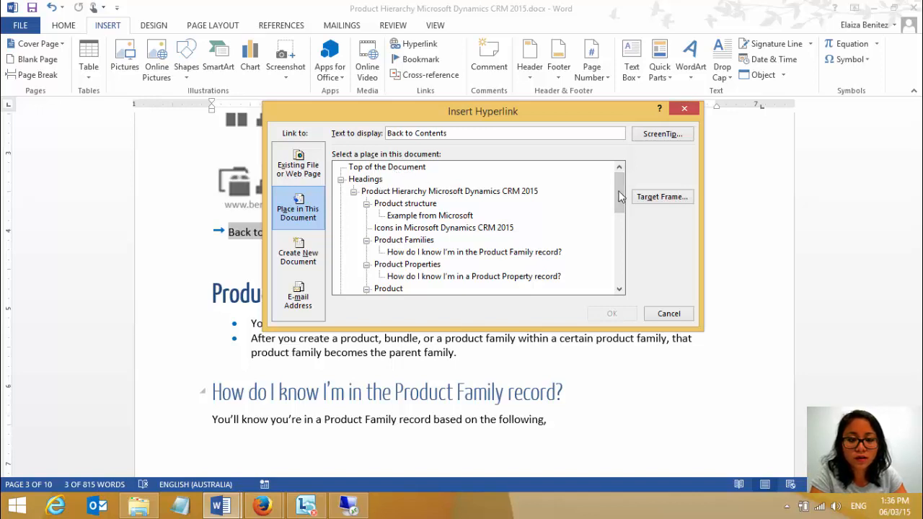
{"action": "left_click_drag", "start_coordinate": [620, 196], "coordinate": [620, 266]}
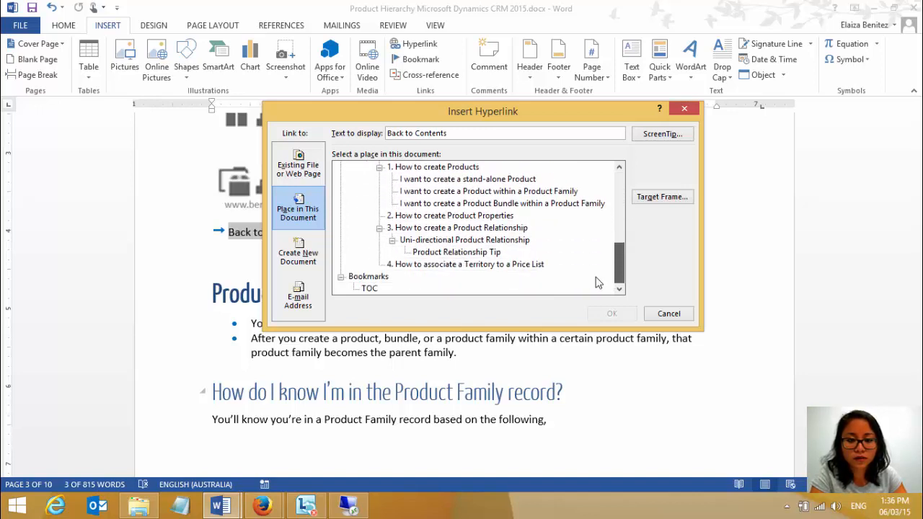
{"action": "left_click", "coordinate": [369, 288]}
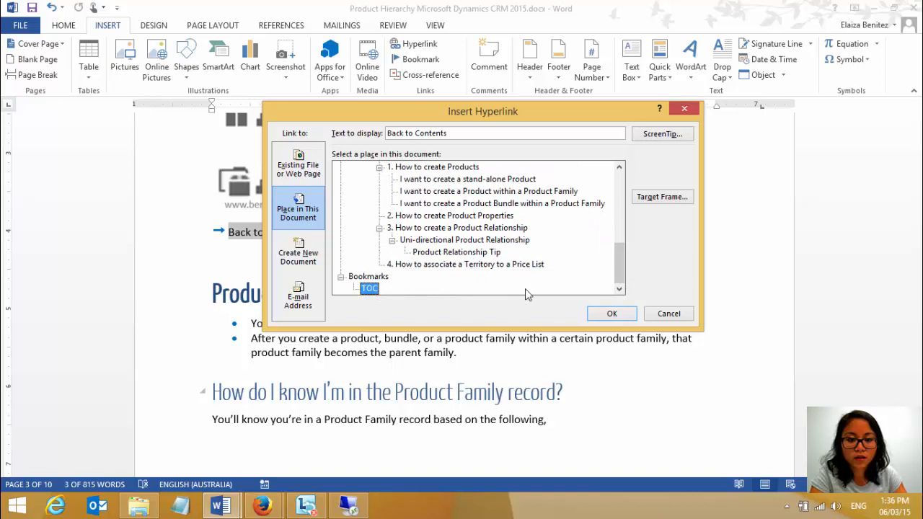
{"action": "left_click", "coordinate": [611, 314]}
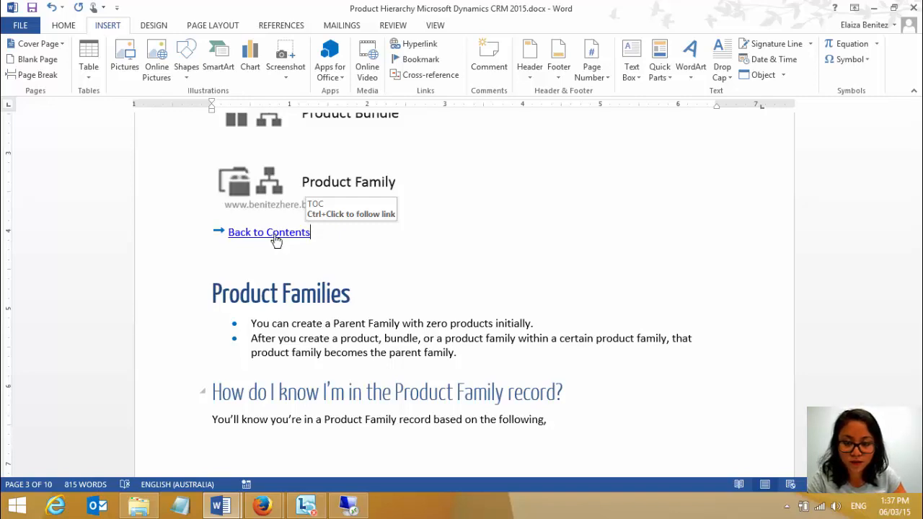
{"action": "left_click", "coordinate": [275, 236], "text": "ctrl"}
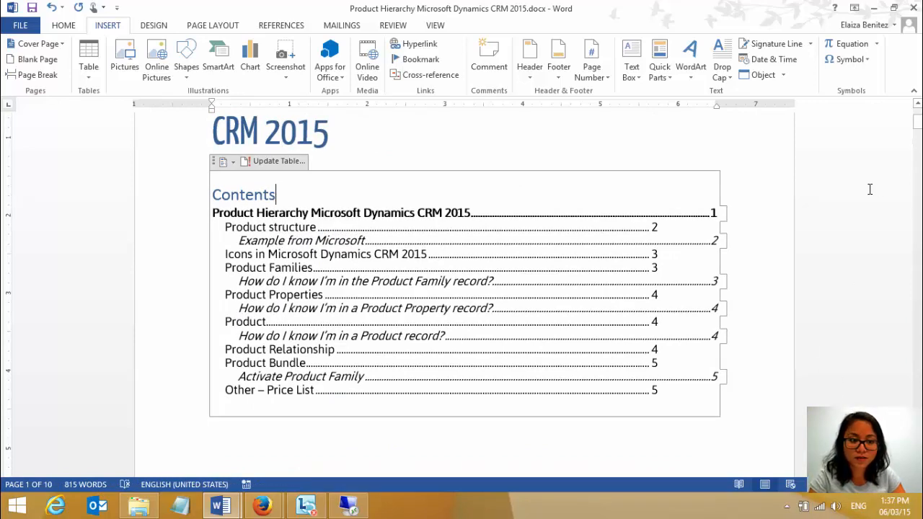
Step: Select the arrow before "Back to Contents" under Product structure and look at the arrows offered among the insertable symbols
{"action": "left_click_drag", "start_coordinate": [917, 126], "coordinate": [914, 156]}
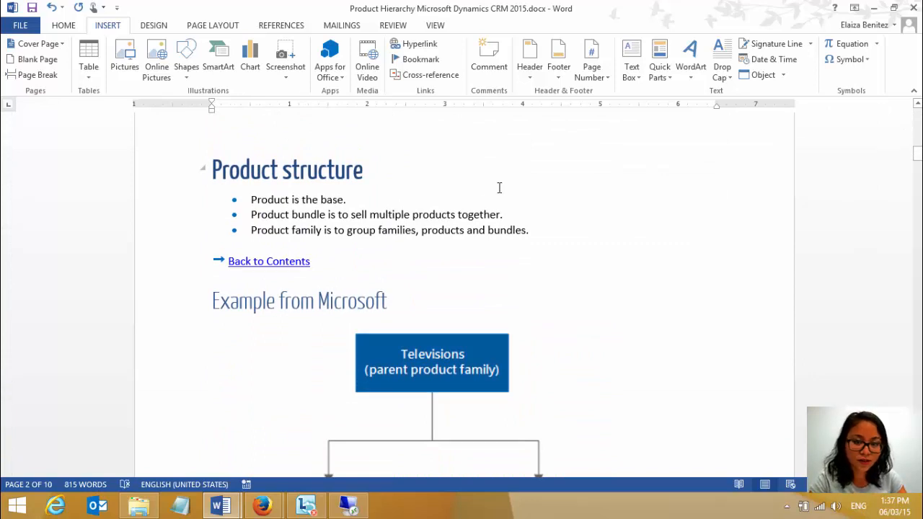
{"action": "left_click", "coordinate": [214, 263]}
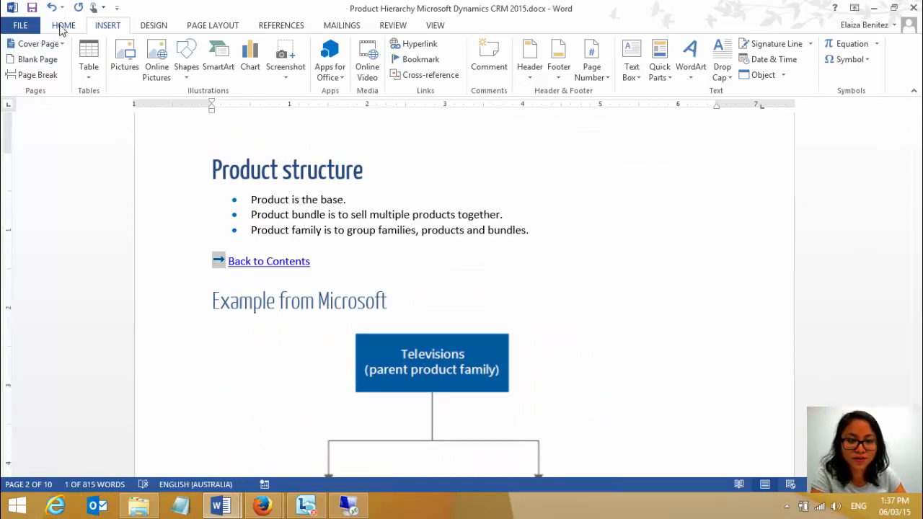
{"action": "left_click", "coordinate": [865, 61]}
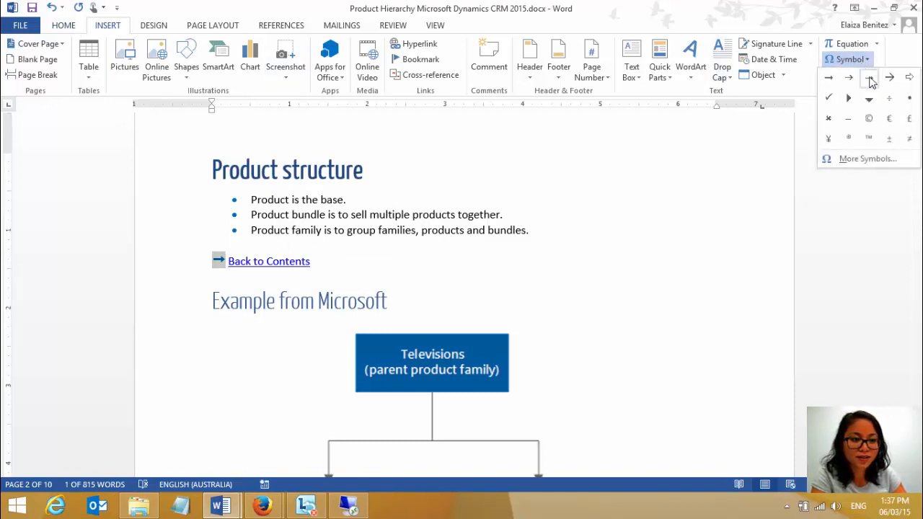
{"action": "left_click", "coordinate": [870, 80]}
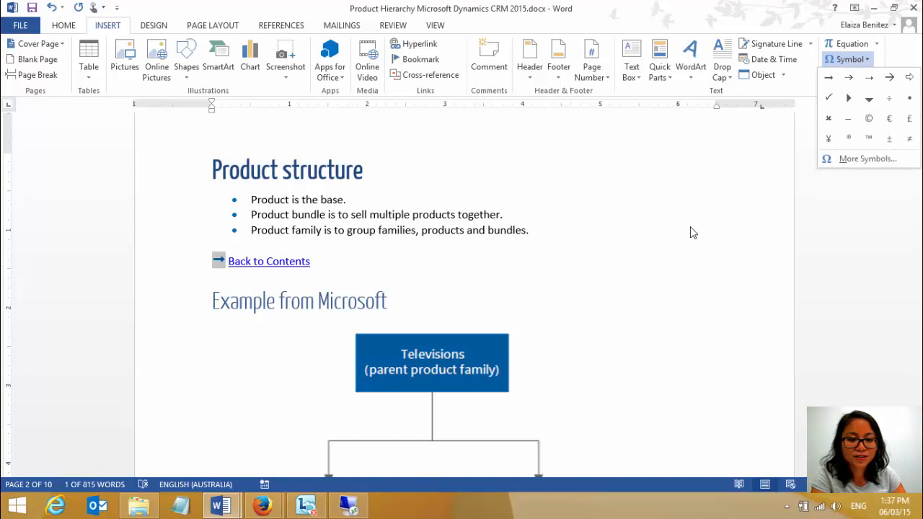
{"action": "left_click", "coordinate": [639, 264]}
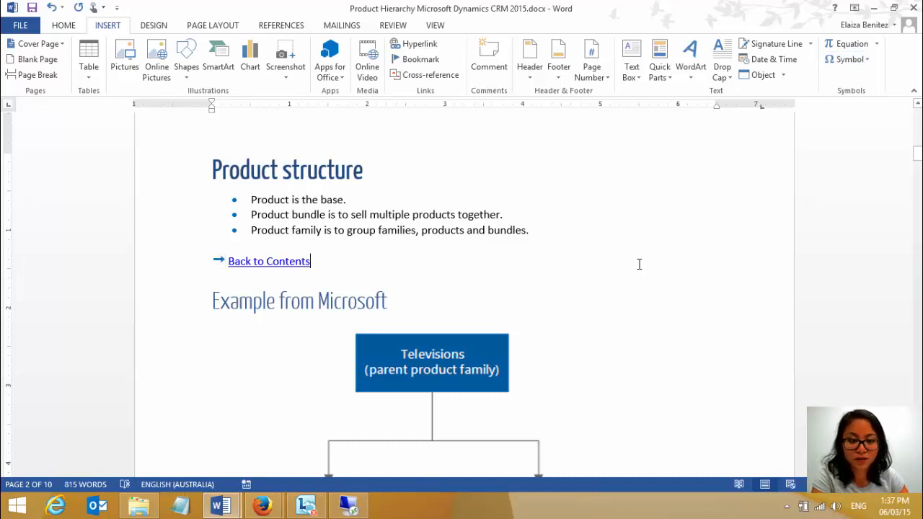
Step: Save the document in the Customizable Help folder as Index in the Web Page (*.htm;*.html) format
{"action": "left_click_drag", "start_coordinate": [916, 153], "coordinate": [917, 108]}
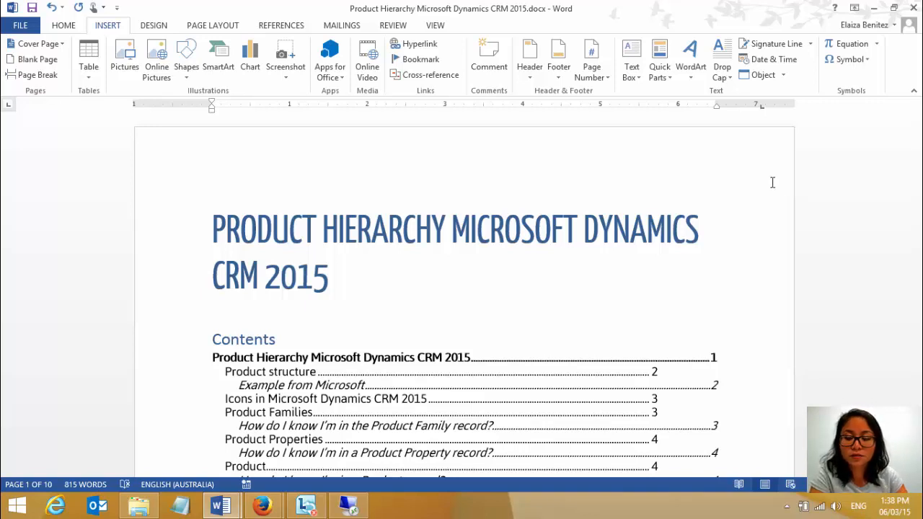
{"action": "left_click", "coordinate": [20, 25]}
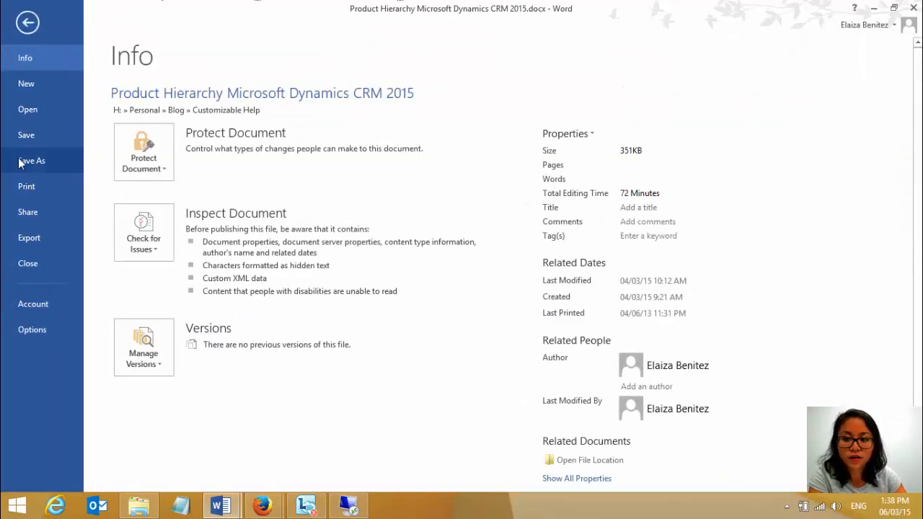
{"action": "left_click", "coordinate": [28, 160]}
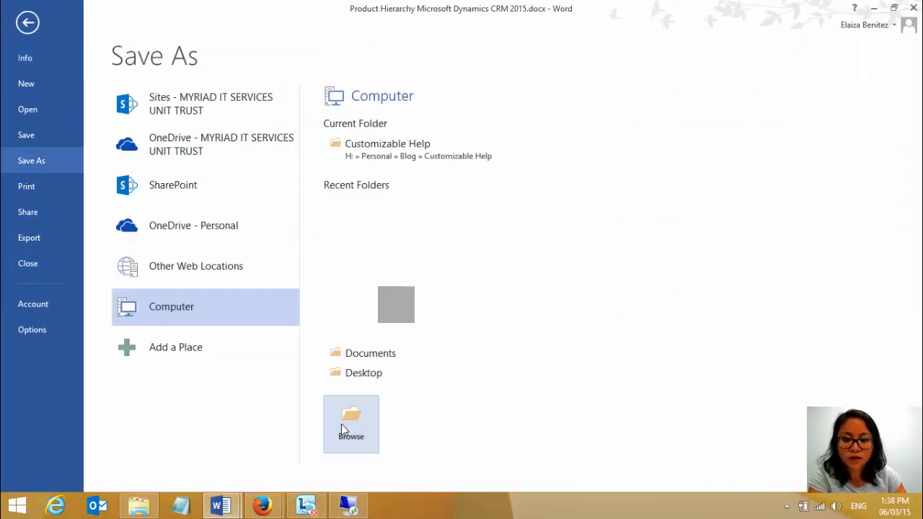
{"action": "left_click", "coordinate": [341, 424]}
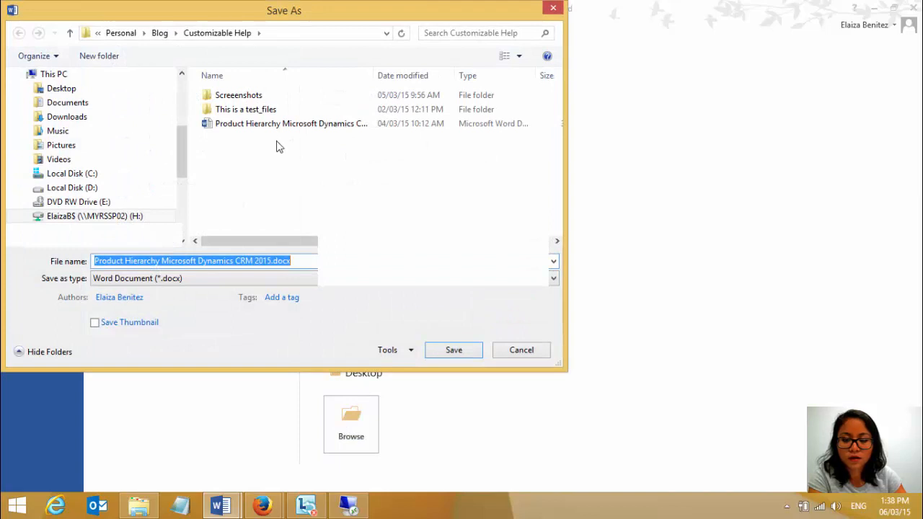
{"action": "left_click", "coordinate": [271, 260]}
{"action": "left_click_drag", "start_coordinate": [271, 260], "coordinate": [82, 261]}
{"action": "key", "text": "BackSpace"}
{"action": "type", "text": "Index"}
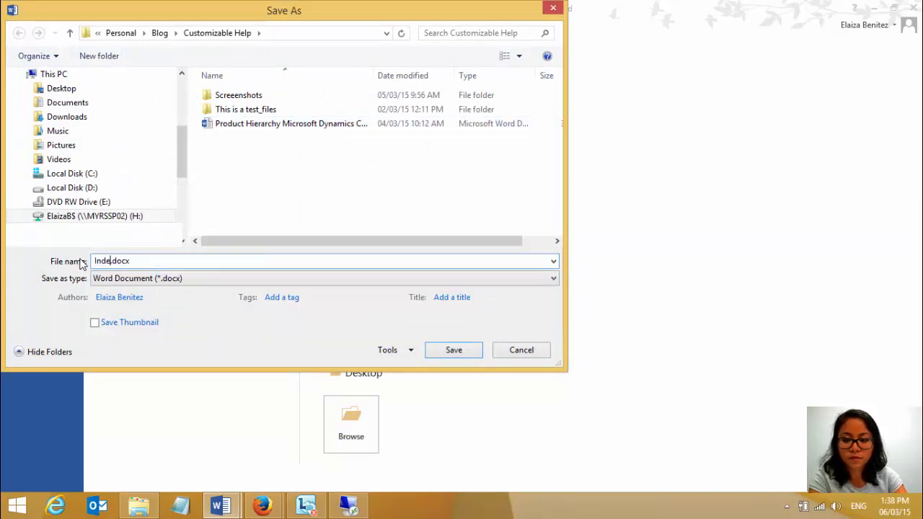
{"action": "left_click", "coordinate": [119, 278]}
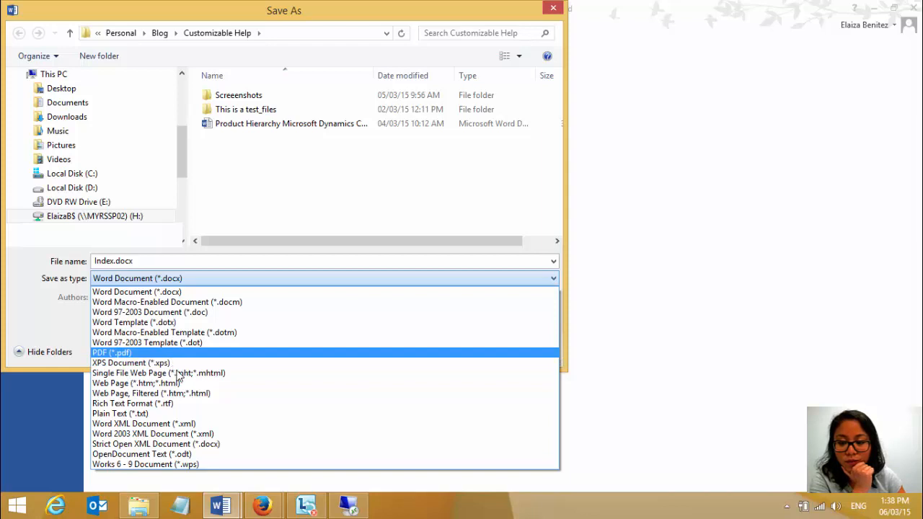
{"action": "left_click", "coordinate": [116, 384]}
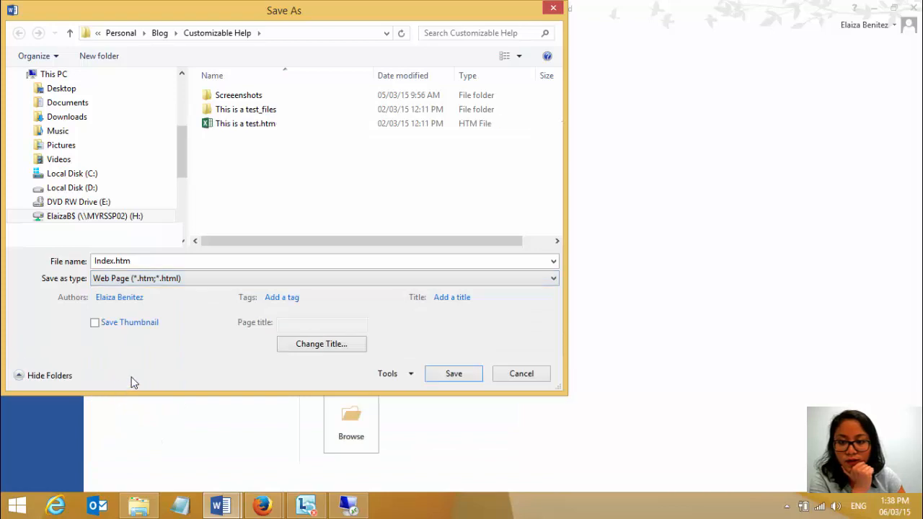
{"action": "left_click", "coordinate": [453, 373]}
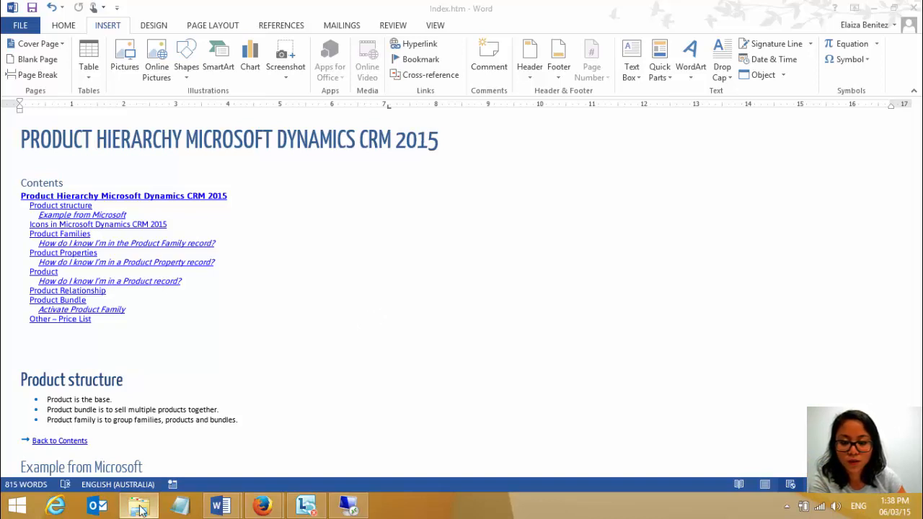
Step: Switch to File Explorer and select the Index_files folder together with Index.htm in the Customizable Help folder
{"action": "left_click", "coordinate": [141, 510]}
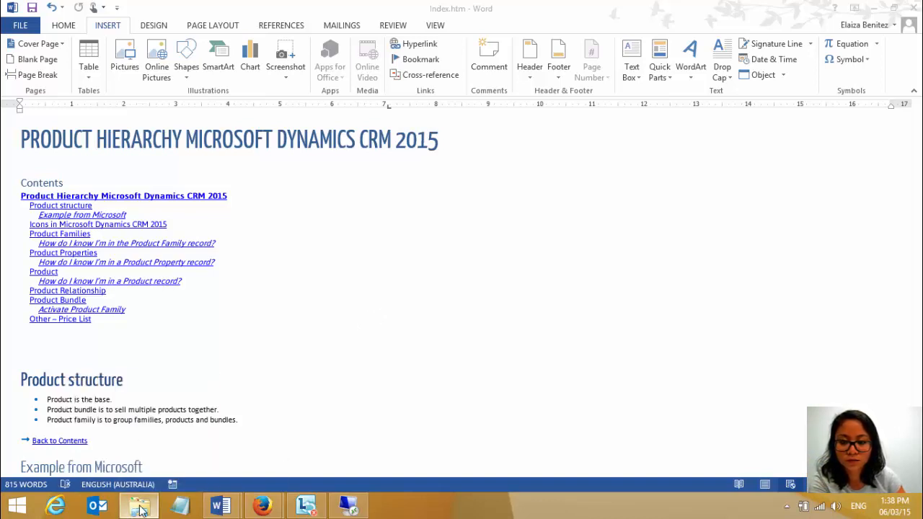
{"action": "left_click", "coordinate": [241, 86]}
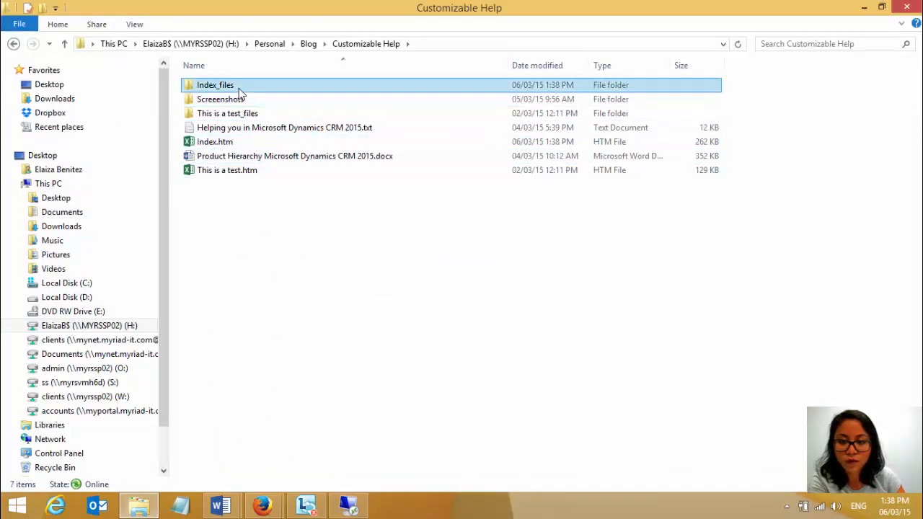
{"action": "left_click", "coordinate": [243, 149], "text": "ctrl"}
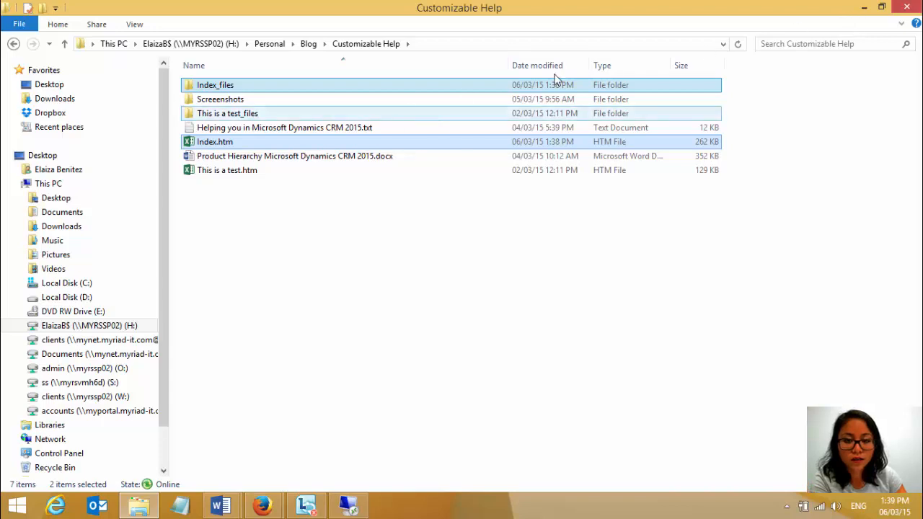
Step: Switch back to the Index document in Word, try the Product Relationship contents link and update the table of contents
{"action": "left_click", "coordinate": [863, 7]}
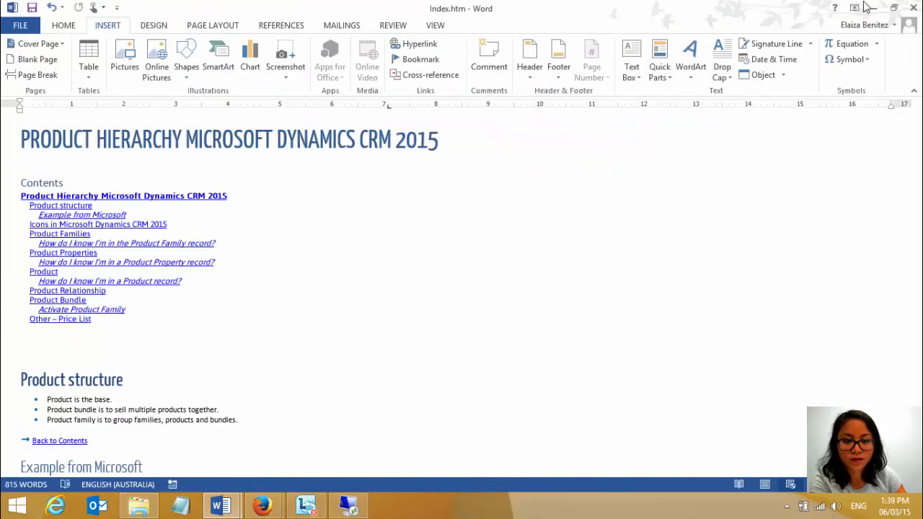
{"action": "left_click_drag", "start_coordinate": [917, 139], "coordinate": [904, 115]}
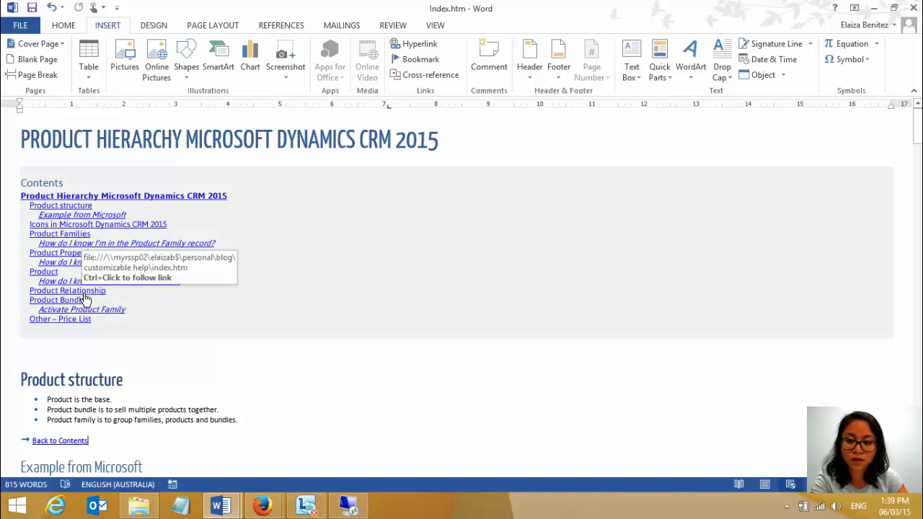
{"action": "left_click", "coordinate": [84, 293], "text": "ctrl"}
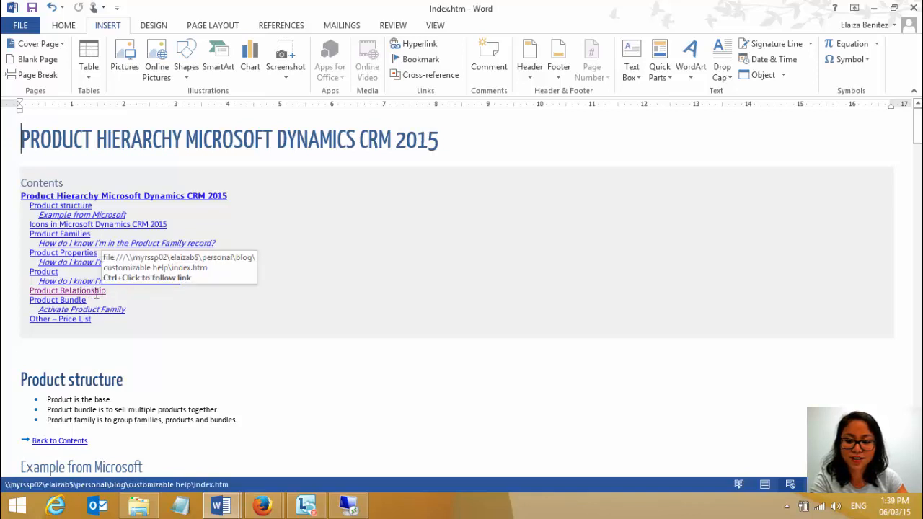
{"action": "right_click", "coordinate": [90, 229]}
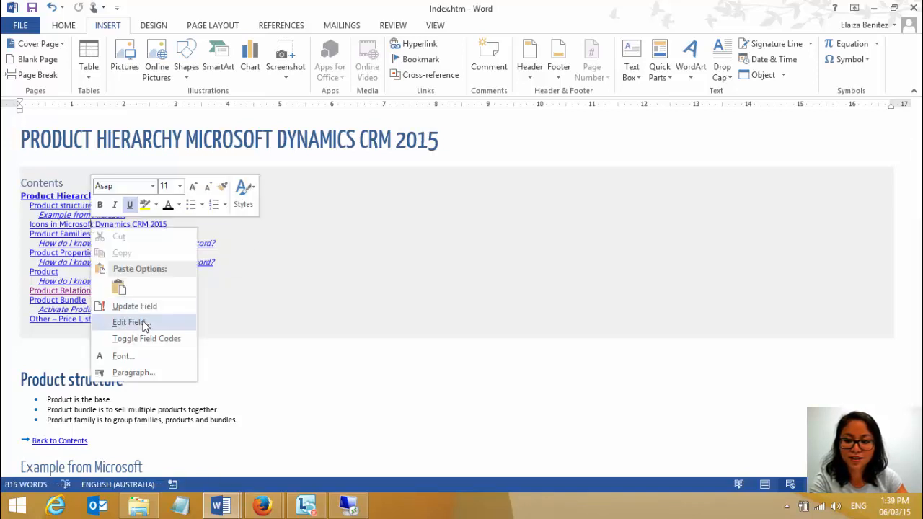
{"action": "left_click", "coordinate": [143, 312]}
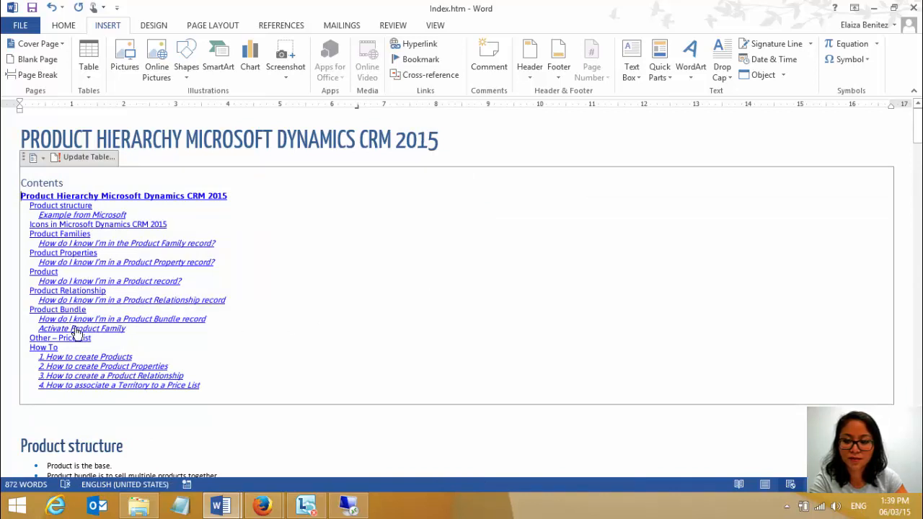
Step: Follow the Product Relationship link in the contents and return through the "Back to Contents" link below that section's screenshots
{"action": "left_click", "coordinate": [81, 292], "text": "ctrl"}
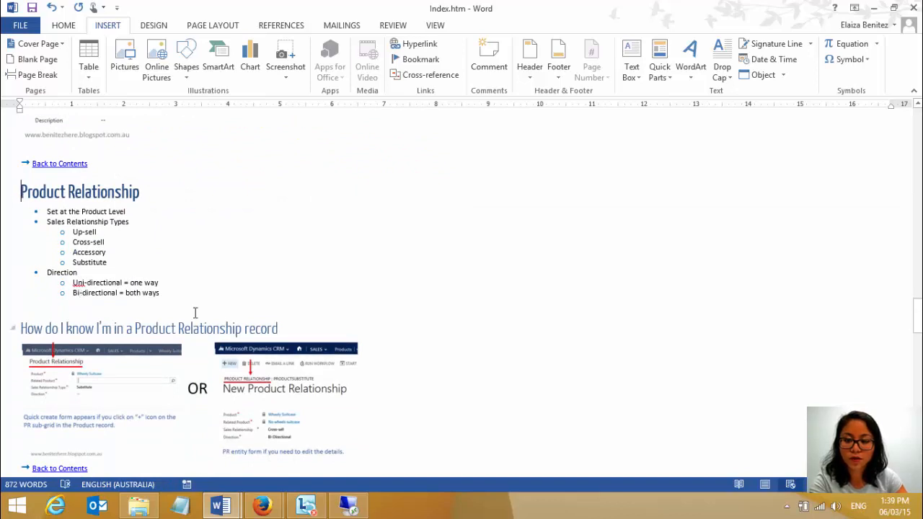
{"action": "scroll", "coordinate": [196, 314], "scroll_direction": "down", "scroll_amount": 2}
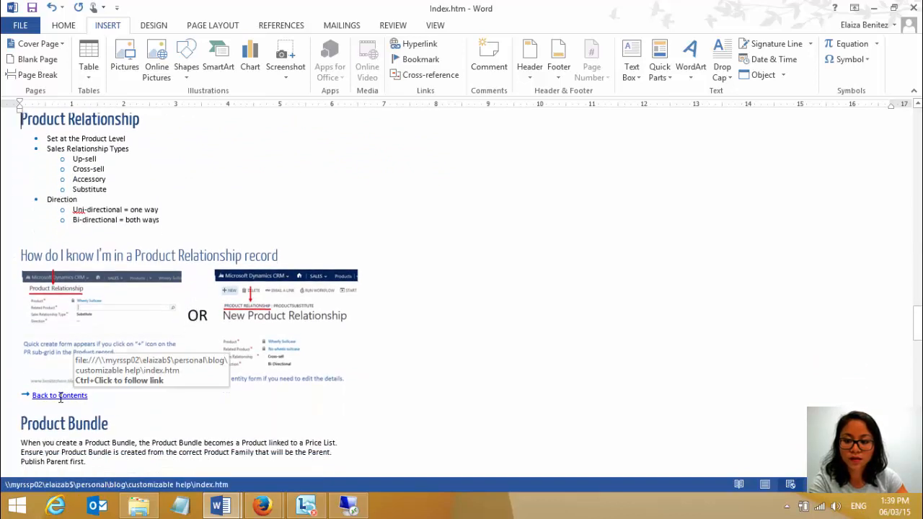
{"action": "left_click", "coordinate": [60, 396], "text": "ctrl"}
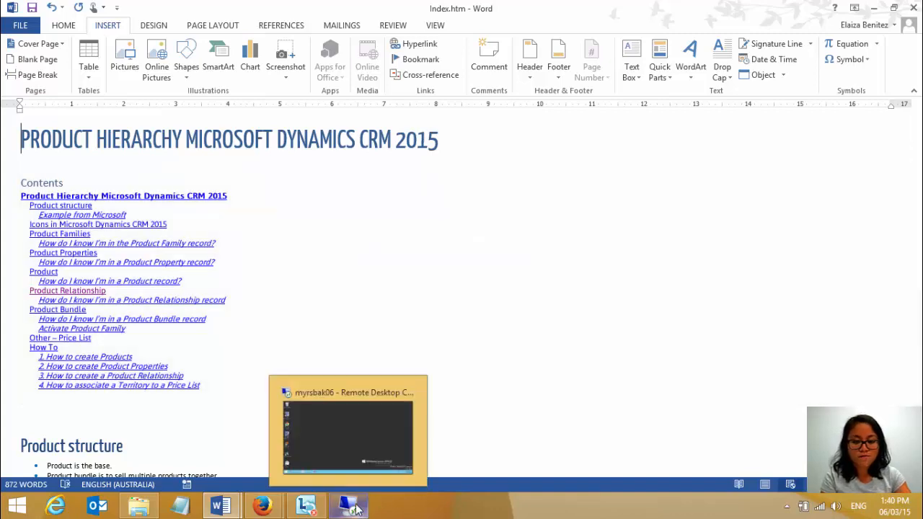
Step: Copy the Index_files folder and Index.htm from the local Customizable Help folder and switch to the Remote Desktop session
{"action": "left_click", "coordinate": [356, 508]}
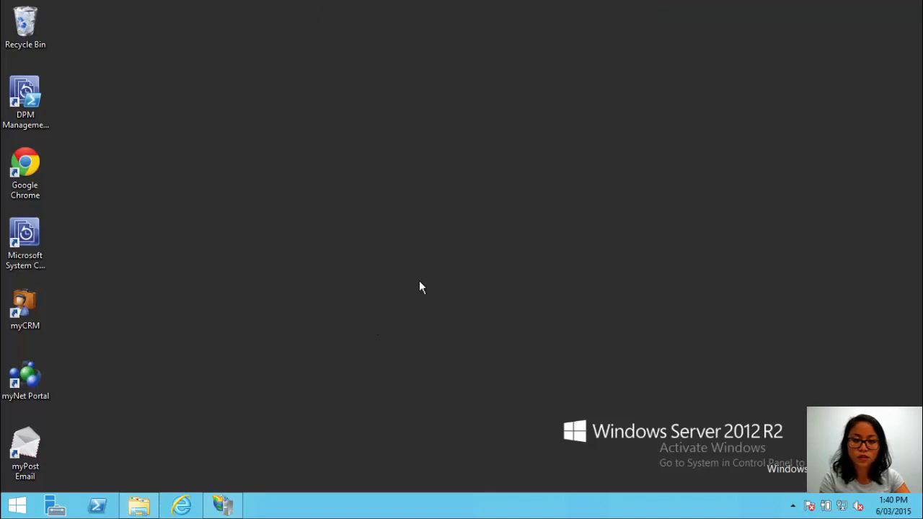
{"action": "mouse_move", "coordinate": [471, 5]}
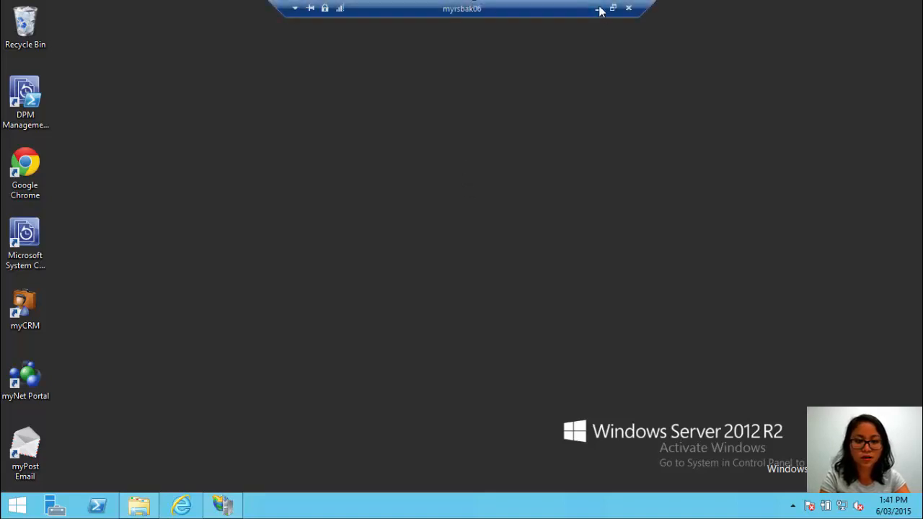
{"action": "left_click", "coordinate": [599, 10]}
{"action": "left_click", "coordinate": [140, 505]}
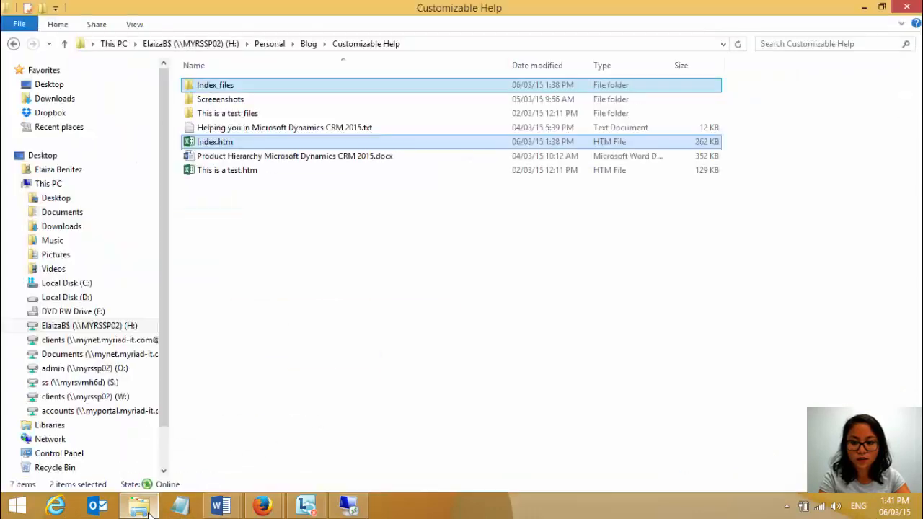
{"action": "right_click", "coordinate": [271, 87]}
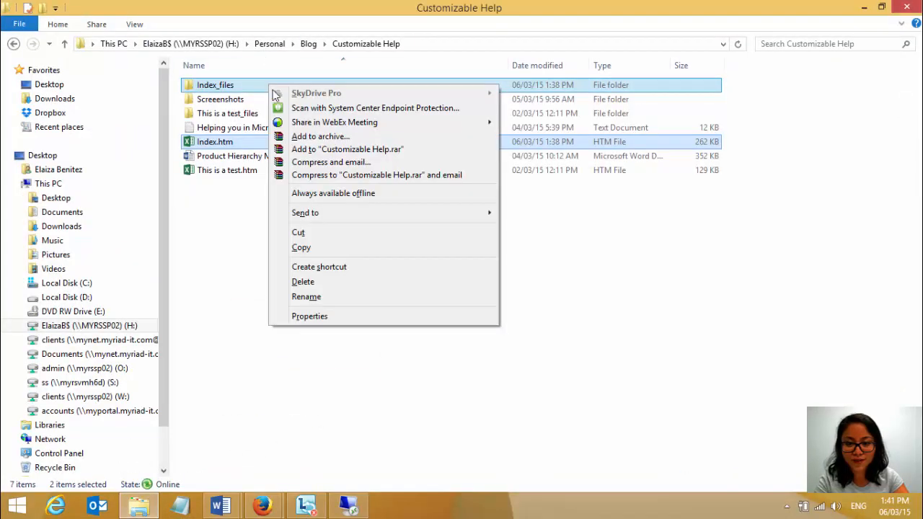
{"action": "left_click", "coordinate": [302, 248]}
{"action": "left_click", "coordinate": [351, 507]}
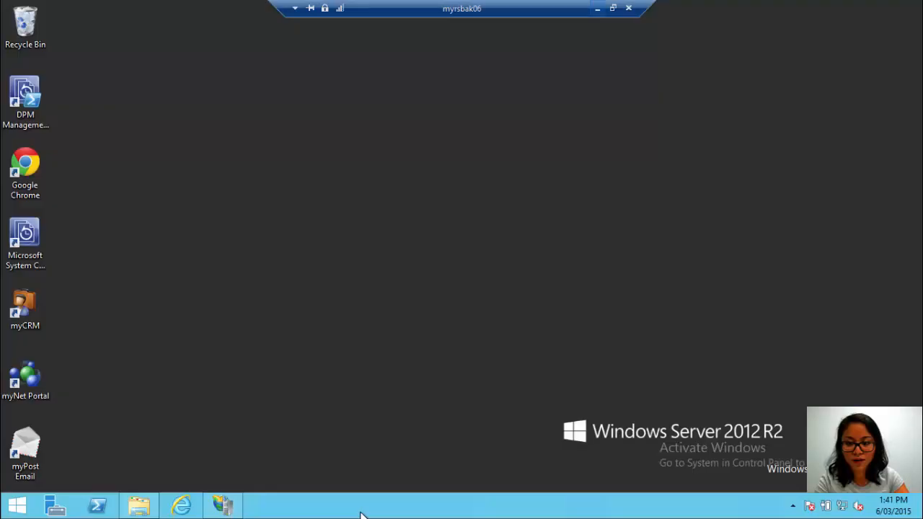
Step: Try to paste the copied Index files into the server's C:\inetpub\wwwroot\Test EB folder, then minimize that folder window
{"action": "right_click", "coordinate": [257, 224]}
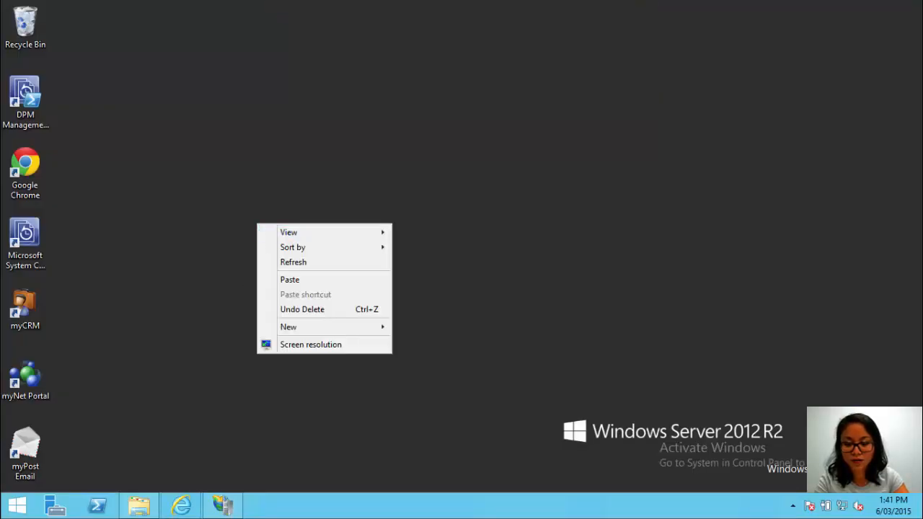
{"action": "left_click", "coordinate": [140, 508]}
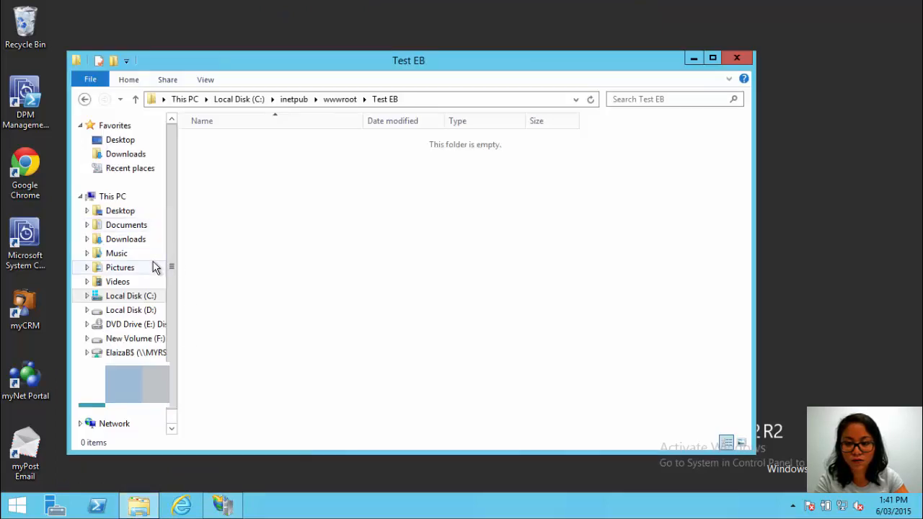
{"action": "right_click", "coordinate": [293, 215]}
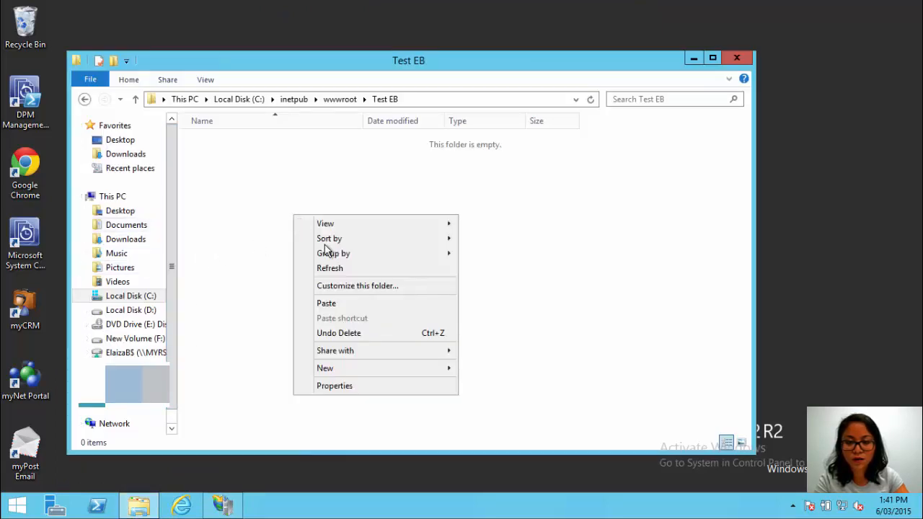
{"action": "left_click", "coordinate": [342, 305]}
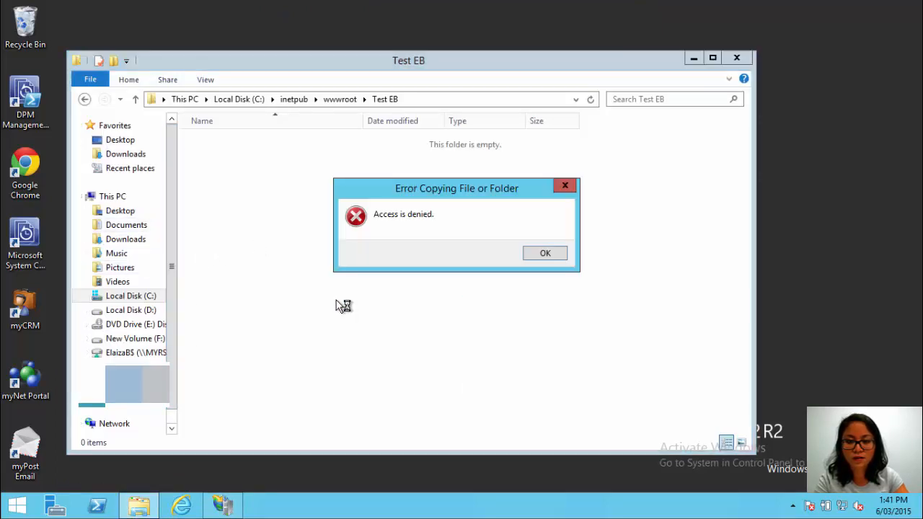
{"action": "left_click", "coordinate": [546, 254]}
{"action": "left_click", "coordinate": [694, 58]}
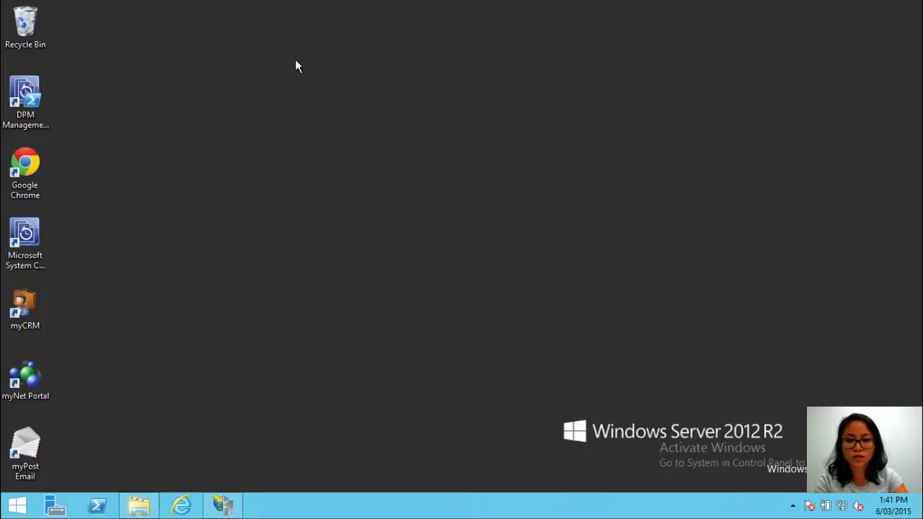
Step: Paste the copied Index_files folder and Index file onto the server's desktop
{"action": "right_click", "coordinate": [141, 55]}
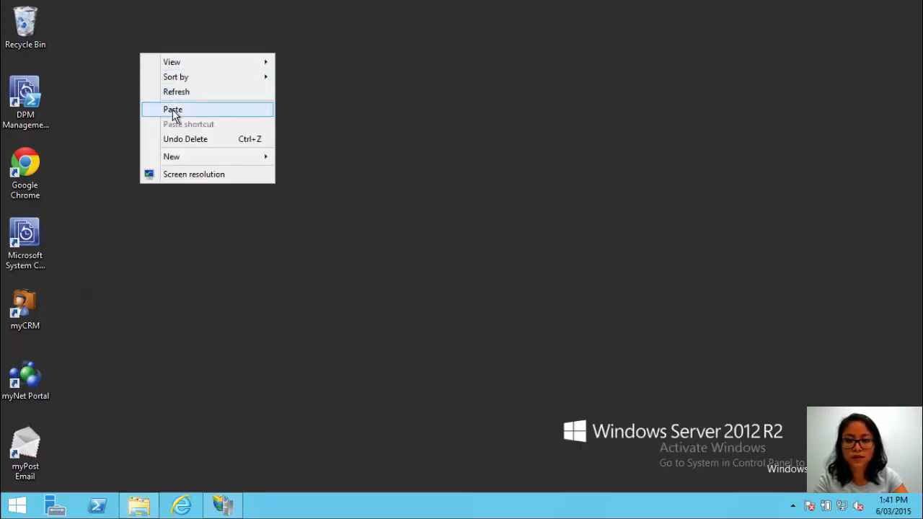
{"action": "left_click", "coordinate": [173, 111]}
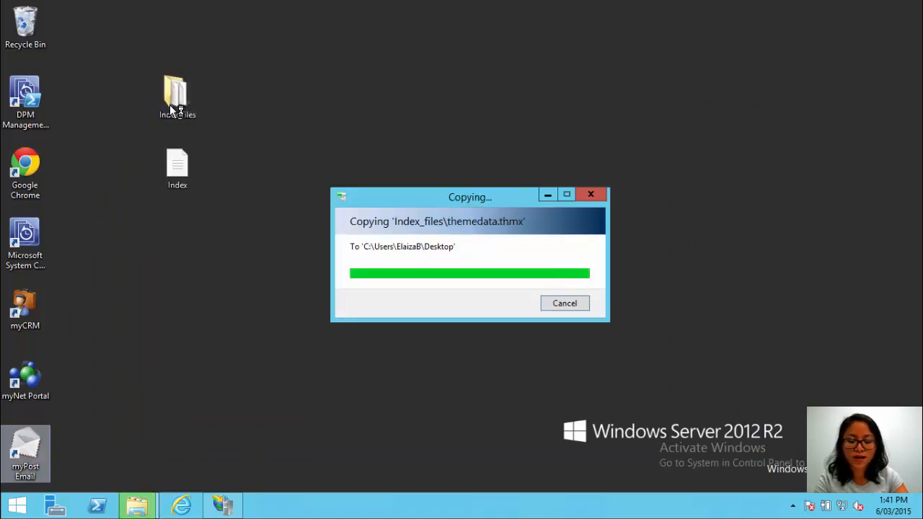
{"action": "left_click", "coordinate": [202, 454]}
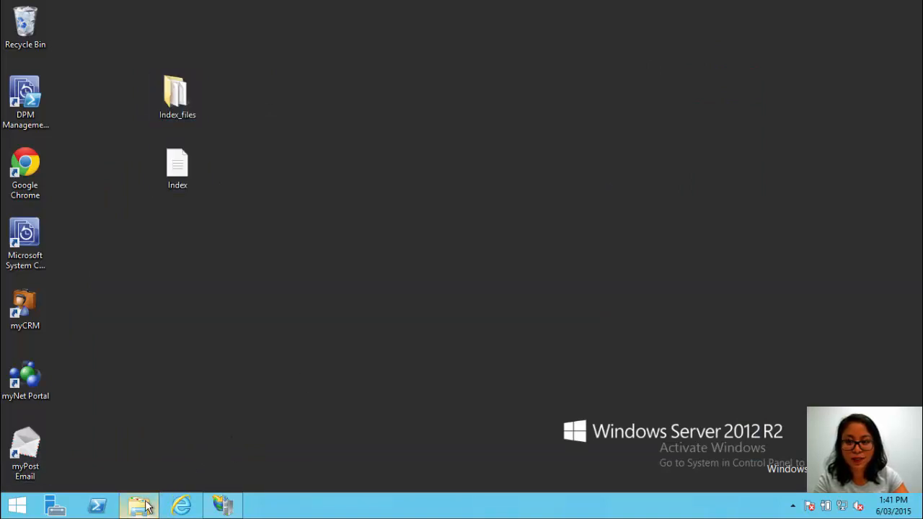
Step: Open a new File Explorer window on the server and browse to C:\inetpub\wwwroot\Test EB
{"action": "mouse_move", "coordinate": [144, 505]}
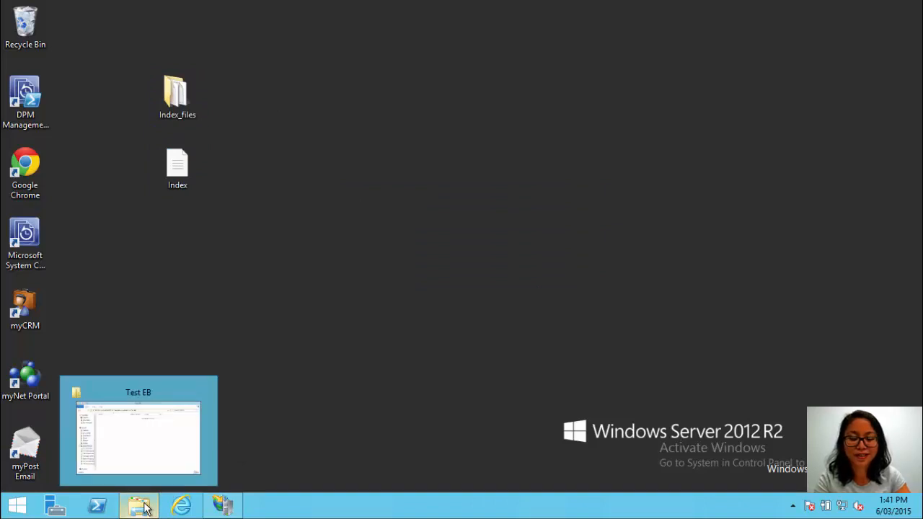
{"action": "right_click", "coordinate": [143, 506]}
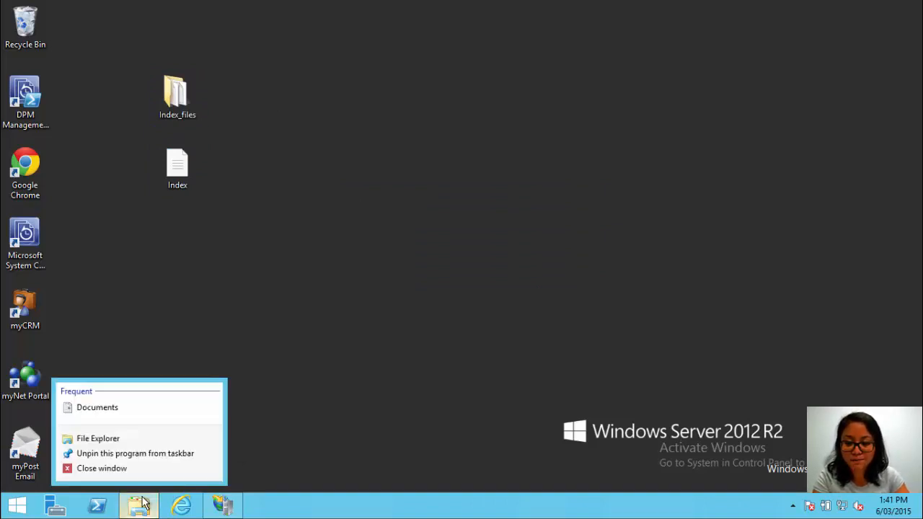
{"action": "left_click", "coordinate": [120, 439]}
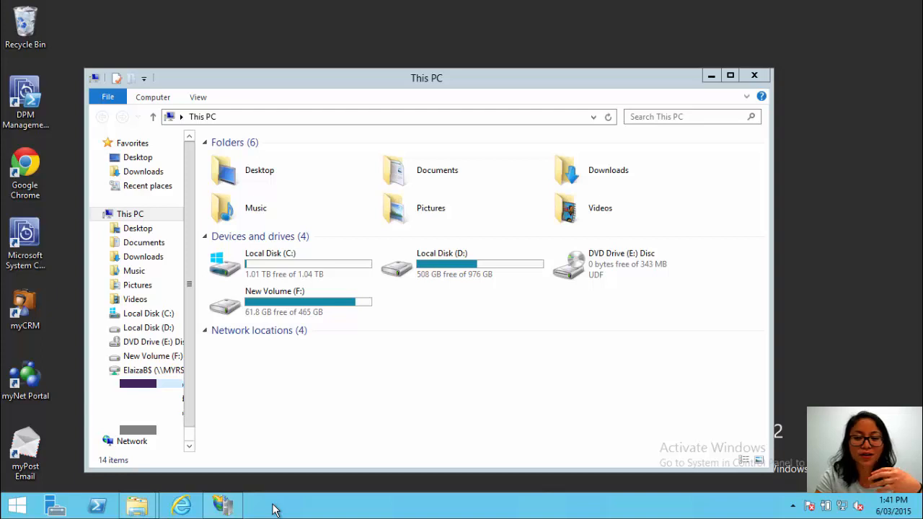
{"action": "left_click", "coordinate": [711, 75]}
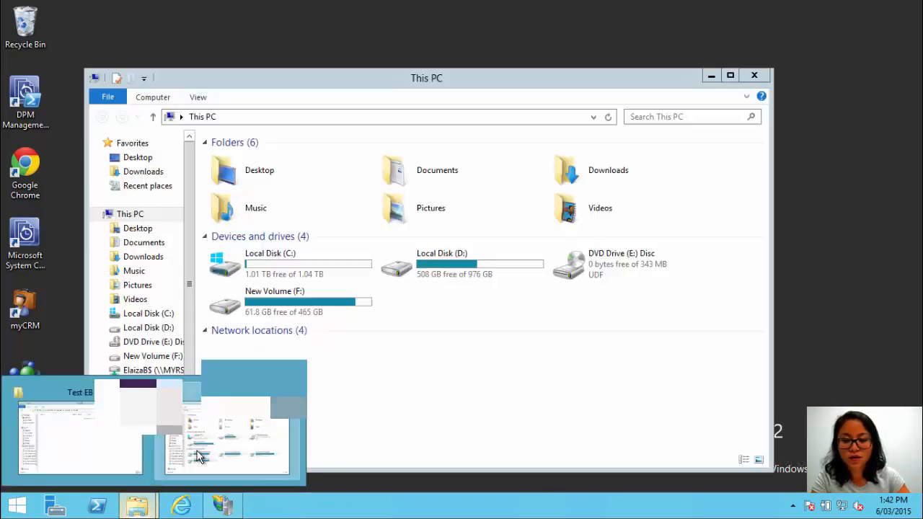
{"action": "left_click", "coordinate": [201, 426]}
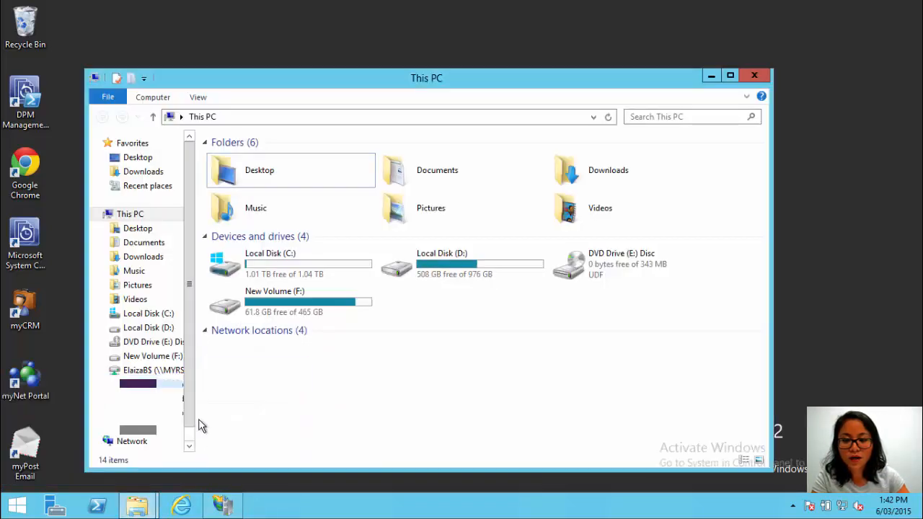
{"action": "left_click", "coordinate": [280, 260]}
{"action": "double_click", "coordinate": [281, 260]}
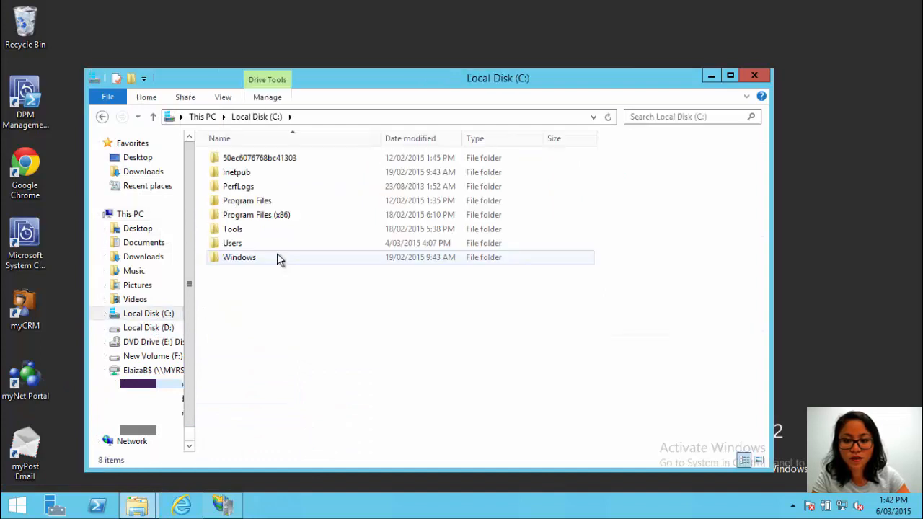
{"action": "double_click", "coordinate": [258, 175]}
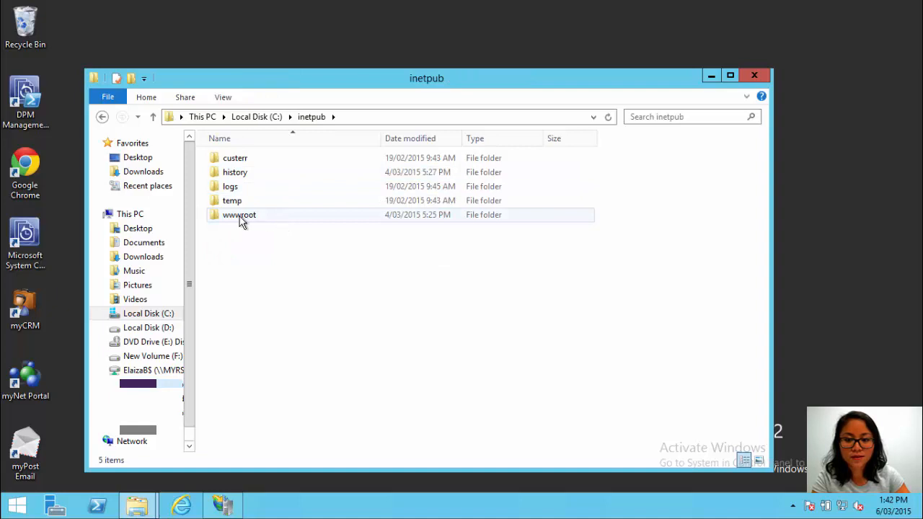
{"action": "double_click", "coordinate": [279, 216]}
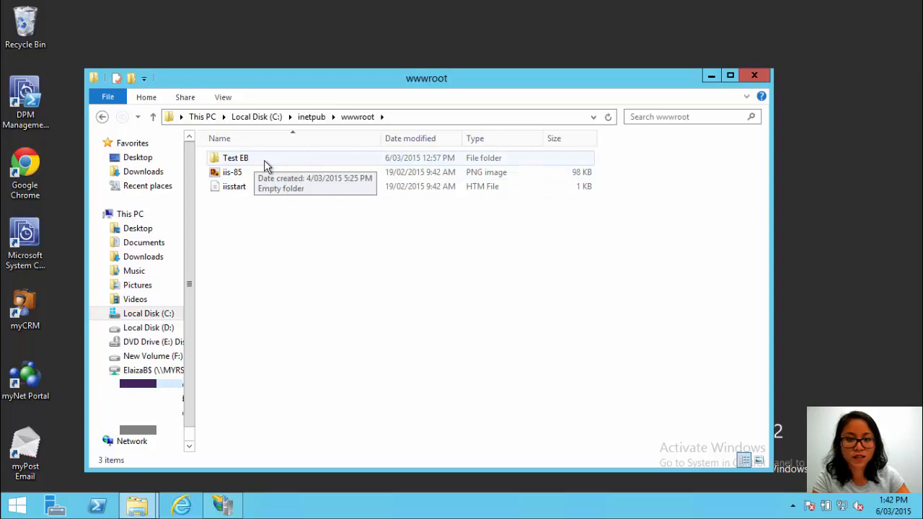
{"action": "double_click", "coordinate": [264, 162]}
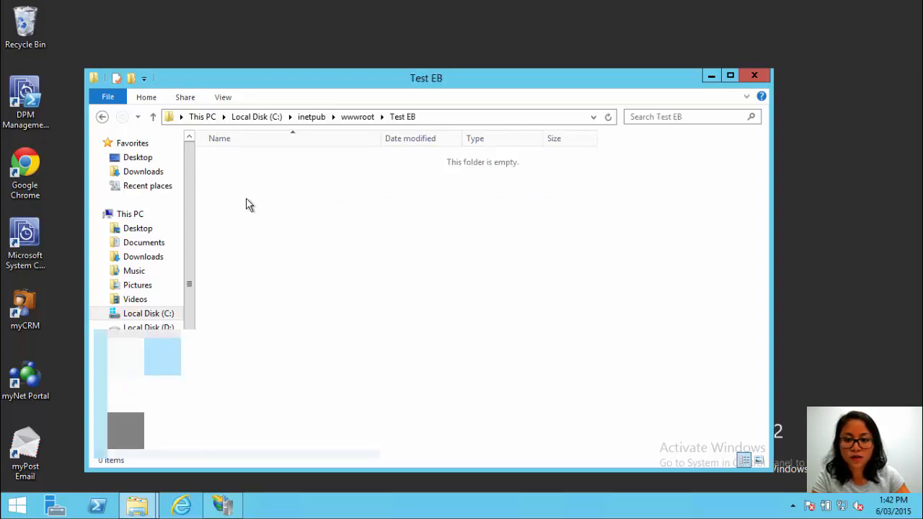
Step: Move the Index_files folder and Index file from the server's desktop into the Test EB folder, dismissing the leftover move
{"action": "left_click_drag", "start_coordinate": [298, 77], "coordinate": [423, 31]}
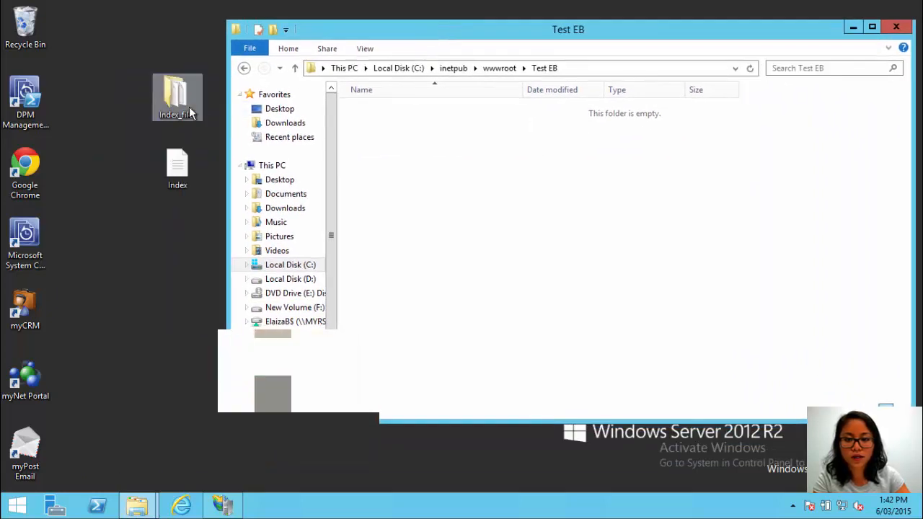
{"action": "left_click", "coordinate": [190, 113]}
{"action": "left_click", "coordinate": [180, 160], "text": "ctrl"}
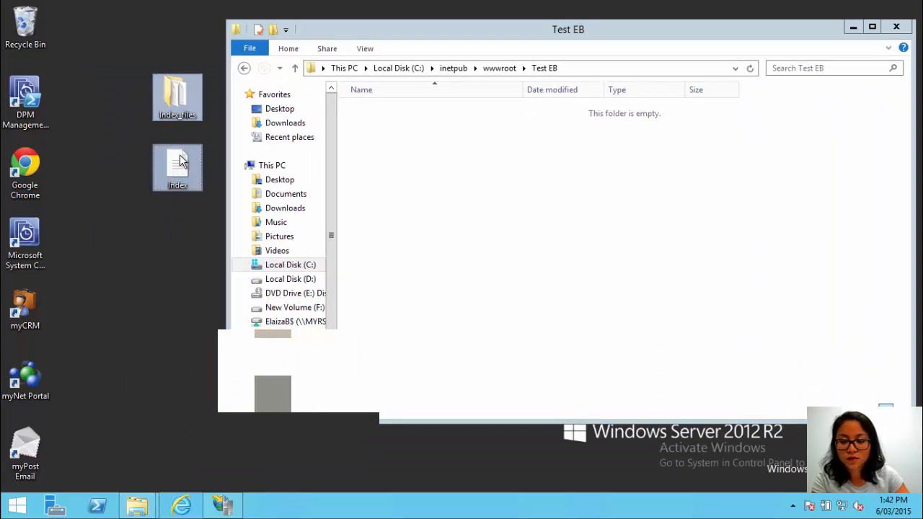
{"action": "right_click", "coordinate": [180, 160]}
{"action": "left_click", "coordinate": [221, 218]}
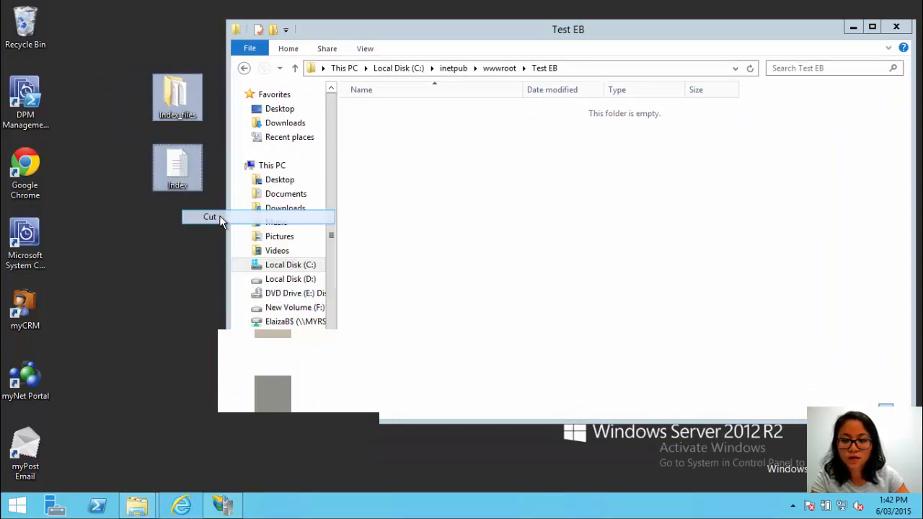
{"action": "right_click", "coordinate": [406, 156]}
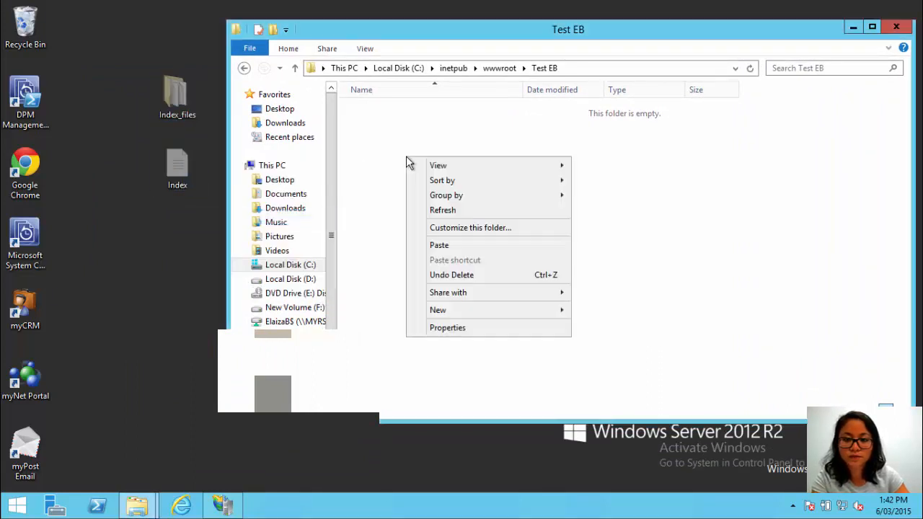
{"action": "left_click", "coordinate": [442, 246]}
{"action": "left_click", "coordinate": [427, 187]}
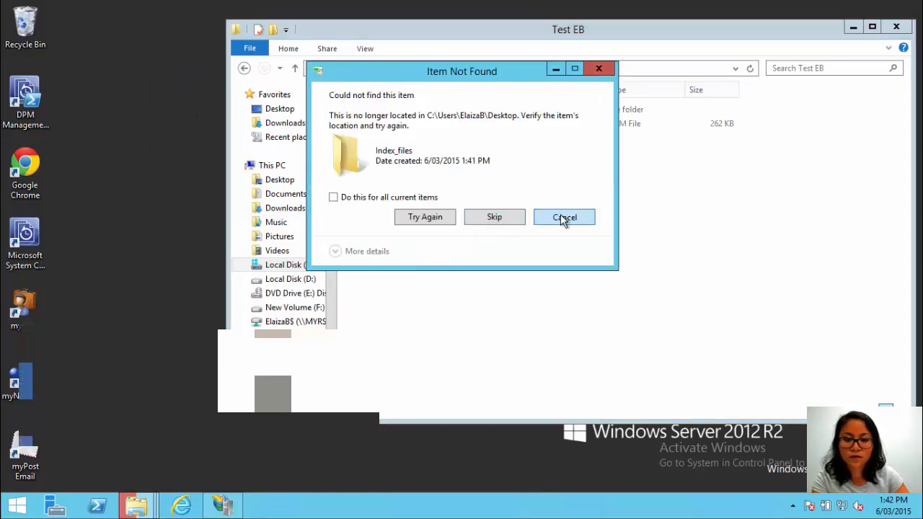
{"action": "left_click", "coordinate": [555, 217]}
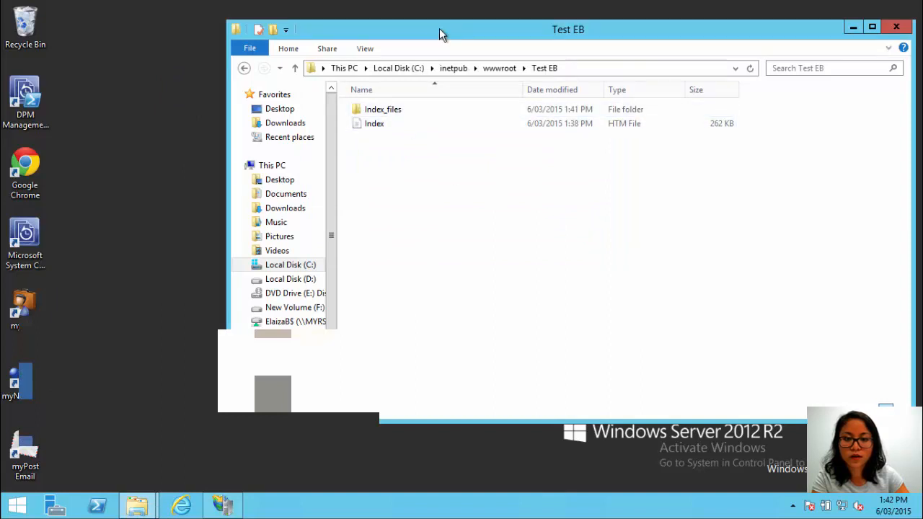
{"action": "left_click_drag", "start_coordinate": [439, 28], "coordinate": [221, 13]}
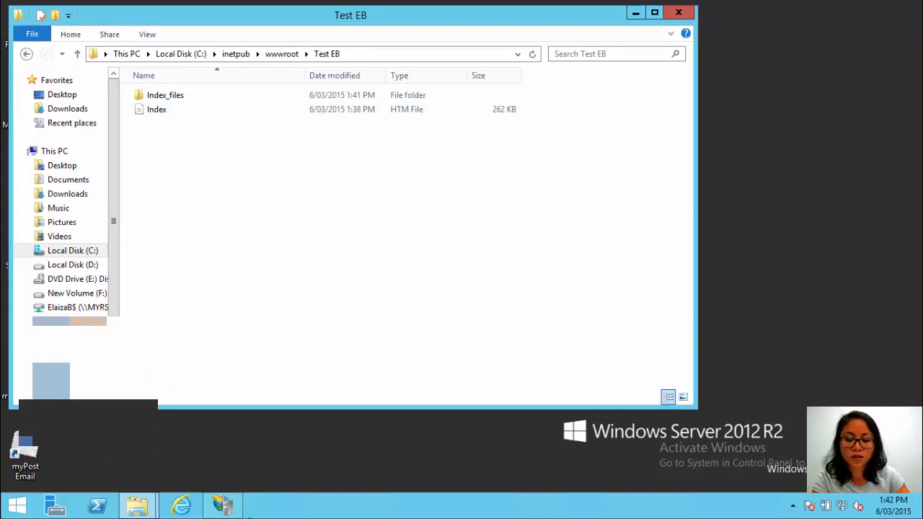
Step: Switch to Internet Information Services (IIS) Manager and expand the MYRSBAK06 server down to the websites under Sites
{"action": "left_click", "coordinate": [231, 512]}
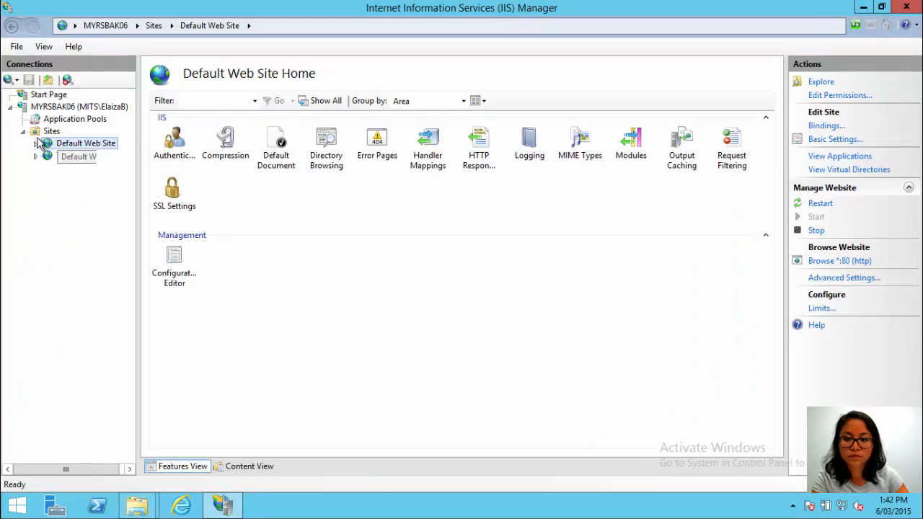
{"action": "left_click", "coordinate": [10, 106]}
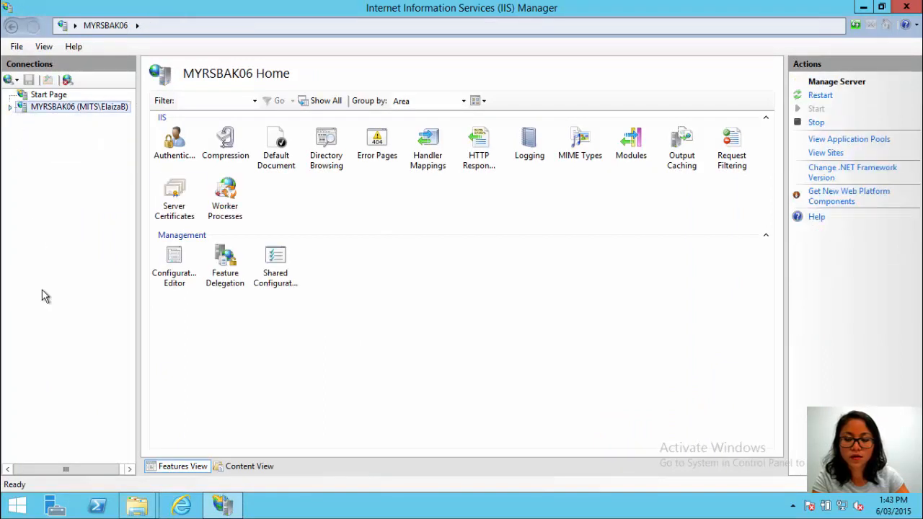
{"action": "left_click", "coordinate": [10, 107]}
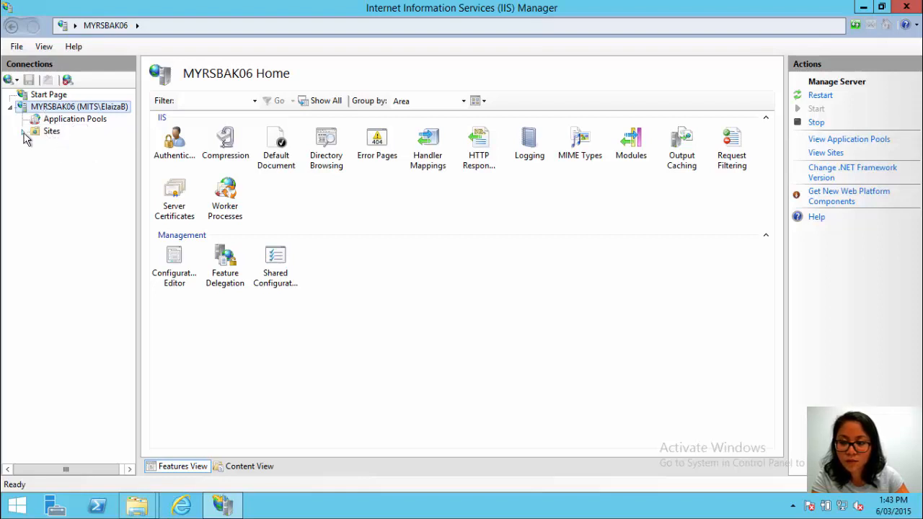
{"action": "left_click", "coordinate": [23, 133]}
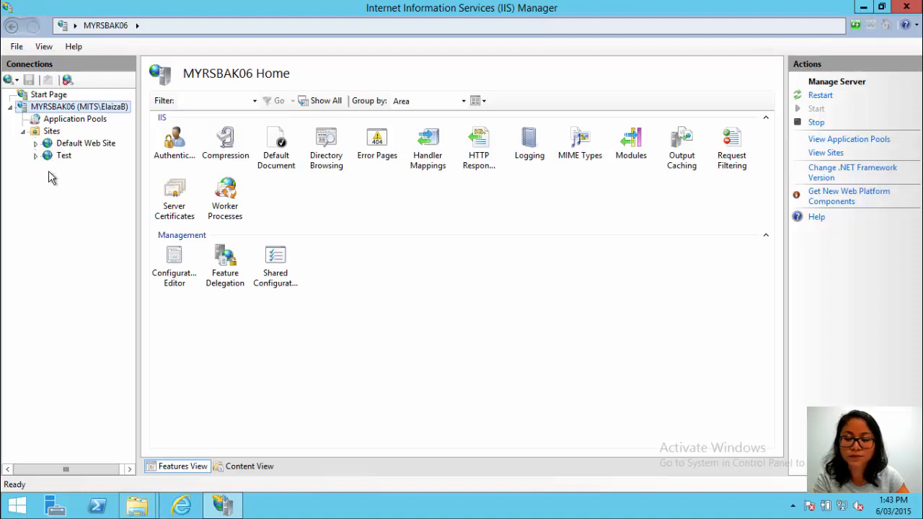
Step: Start adding a new website under Sites with the site name CRM 2015 Help
{"action": "right_click", "coordinate": [51, 134]}
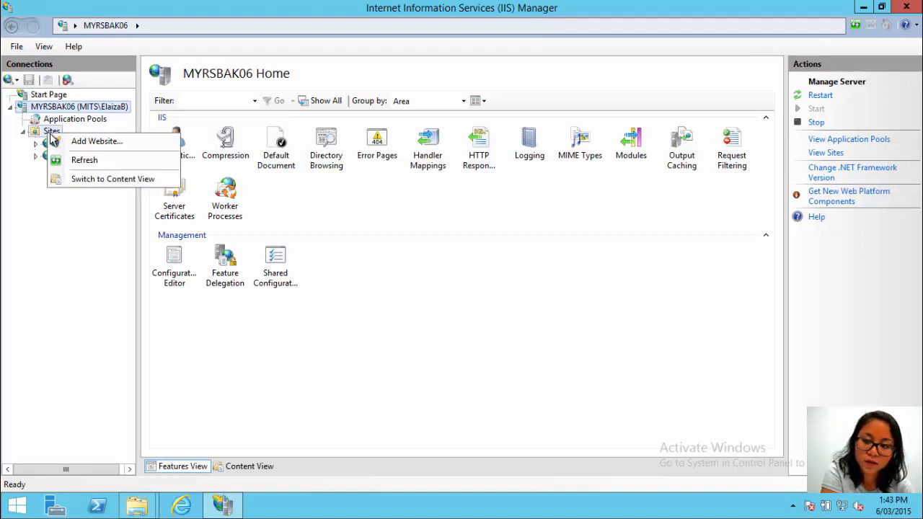
{"action": "left_click", "coordinate": [87, 141]}
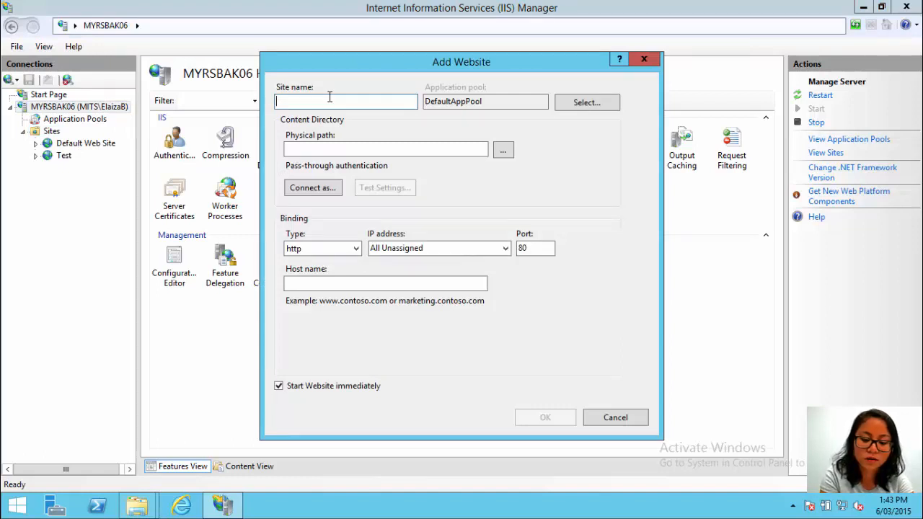
{"action": "type", "text": "CRM "}
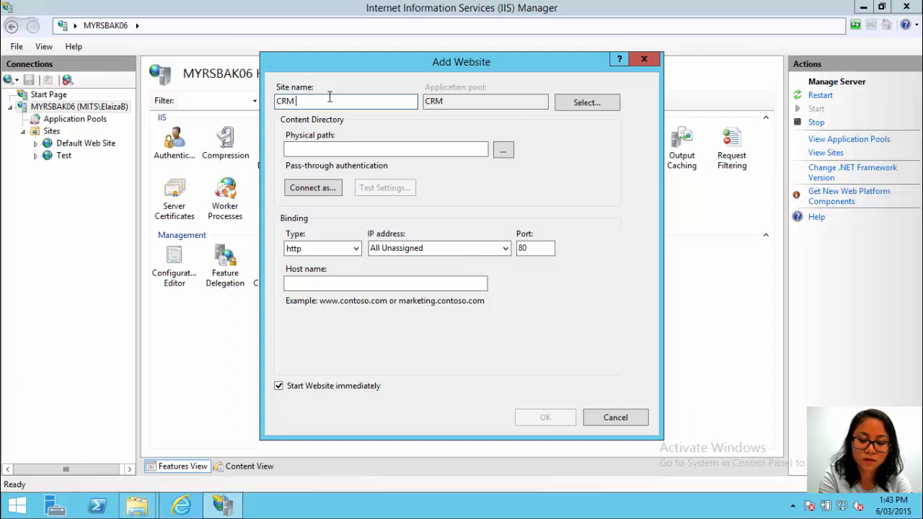
{"action": "type", "text": "2015 Help"}
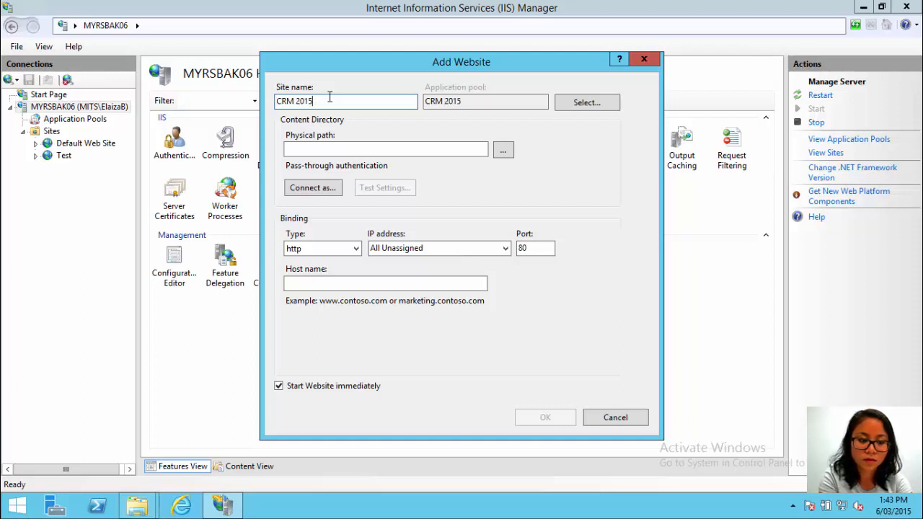
Step: Set the new website's physical path to C:\inetpub\wwwroot\Test EB
{"action": "left_click", "coordinate": [503, 149]}
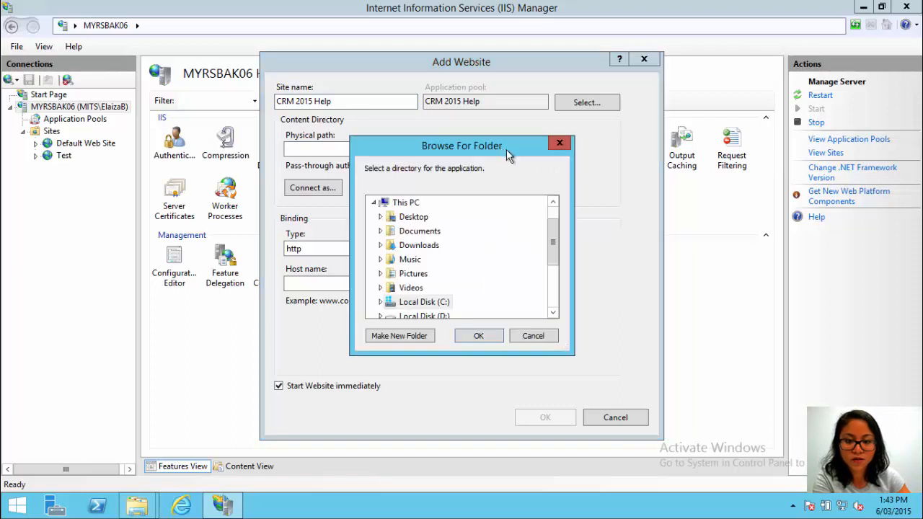
{"action": "left_click_drag", "start_coordinate": [551, 242], "coordinate": [554, 261]}
{"action": "double_click", "coordinate": [418, 245]}
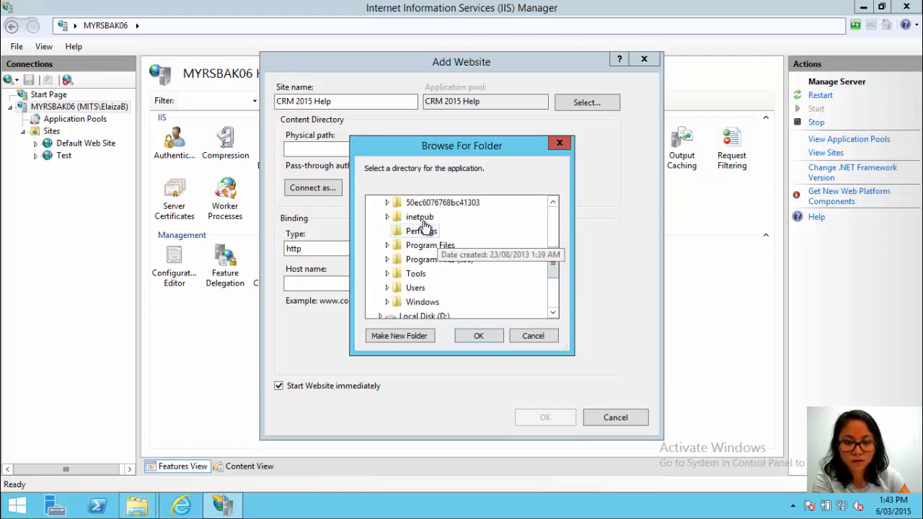
{"action": "double_click", "coordinate": [420, 217]}
{"action": "double_click", "coordinate": [426, 288]}
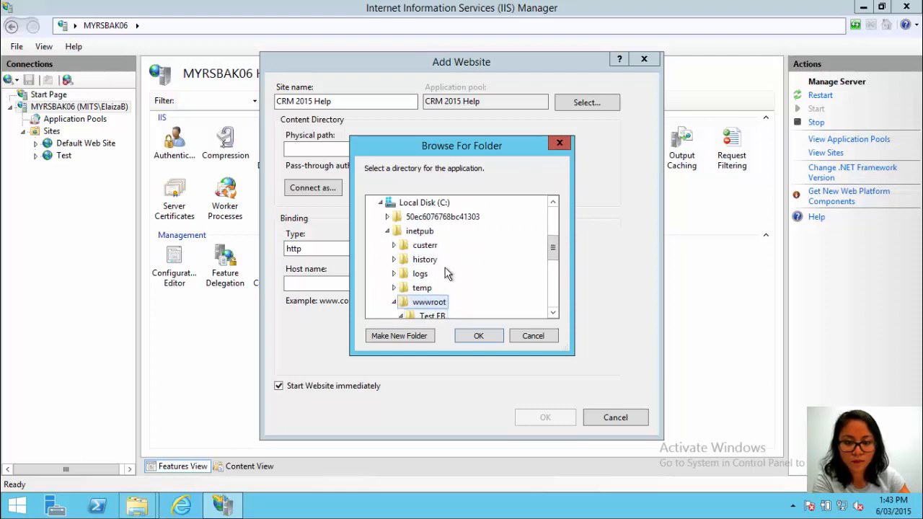
{"action": "left_click_drag", "start_coordinate": [554, 253], "coordinate": [526, 262]}
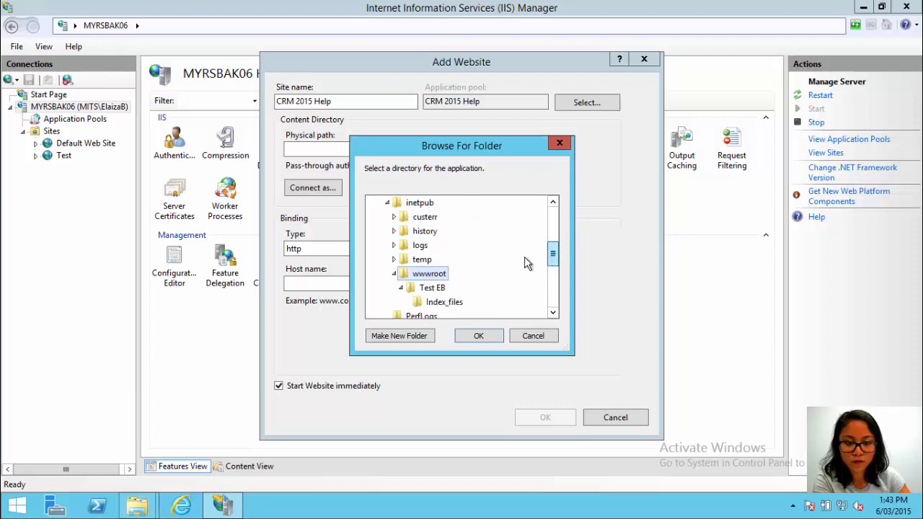
{"action": "left_click", "coordinate": [432, 288]}
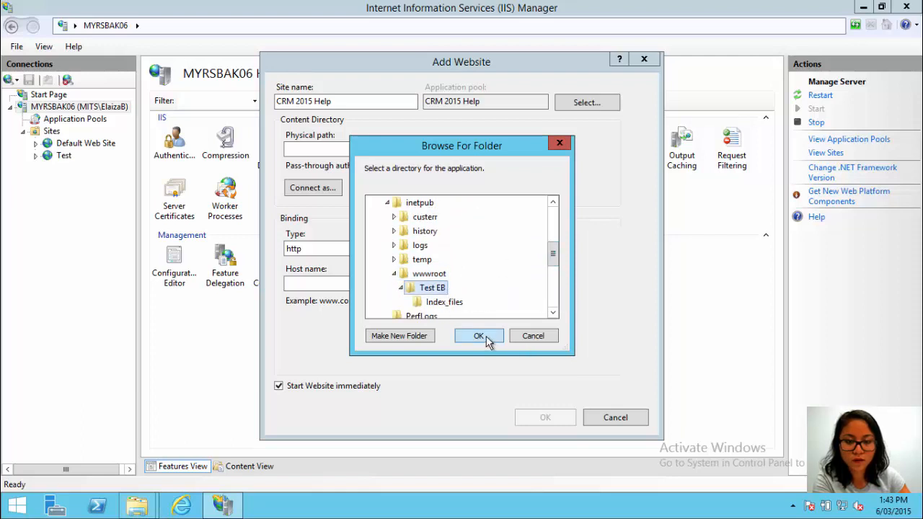
{"action": "left_click", "coordinate": [493, 343]}
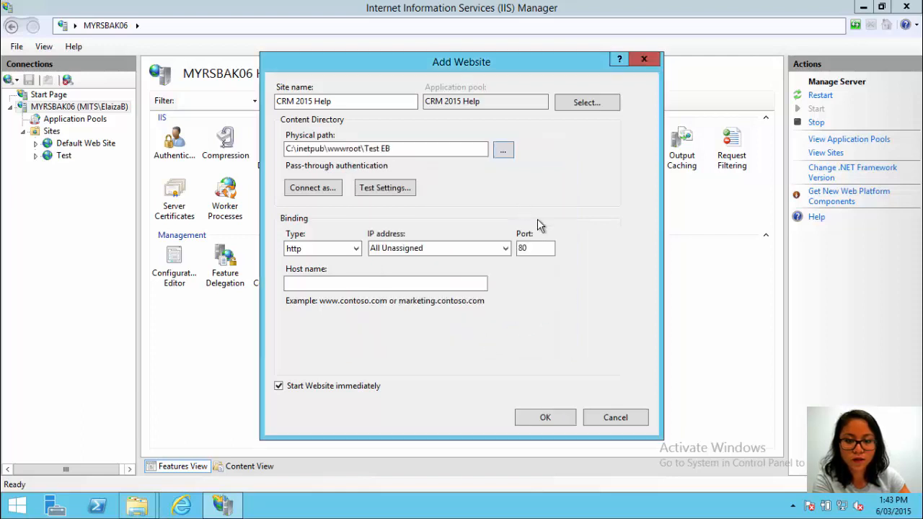
Step: Try customized help.com as the new website's host name and clear the host name again
{"action": "left_click_drag", "start_coordinate": [547, 249], "coordinate": [521, 251]}
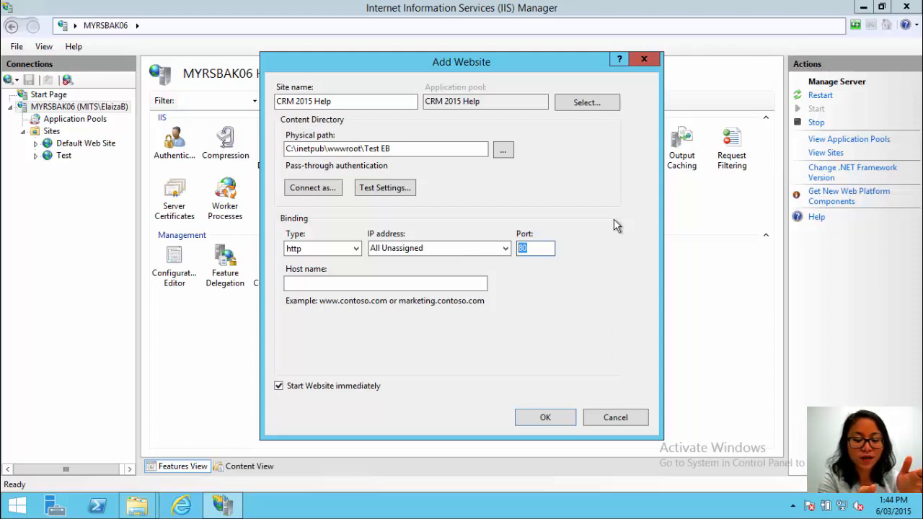
{"action": "left_click", "coordinate": [468, 282]}
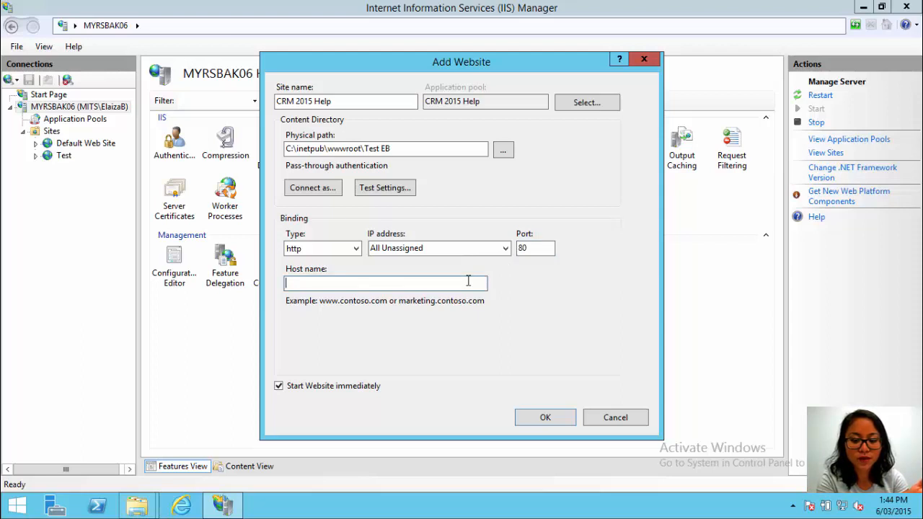
{"action": "type", "text": "www"}
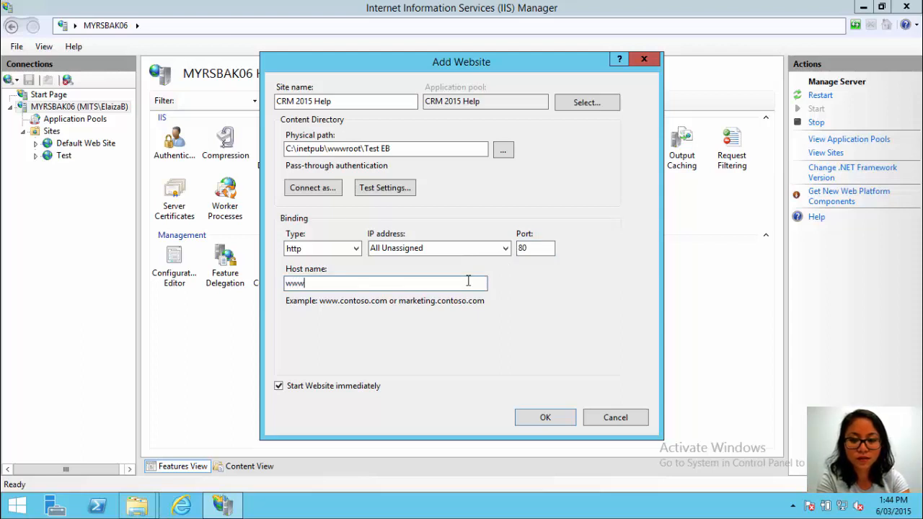
{"action": "key", "text": "BackSpace"}
{"action": "key", "text": "BackSpace"}
{"action": "key", "text": "BackSpace"}
{"action": "type", "text": "ht"}
{"action": "key", "text": "BackSpace"}
{"action": "key", "text": "BackSpace"}
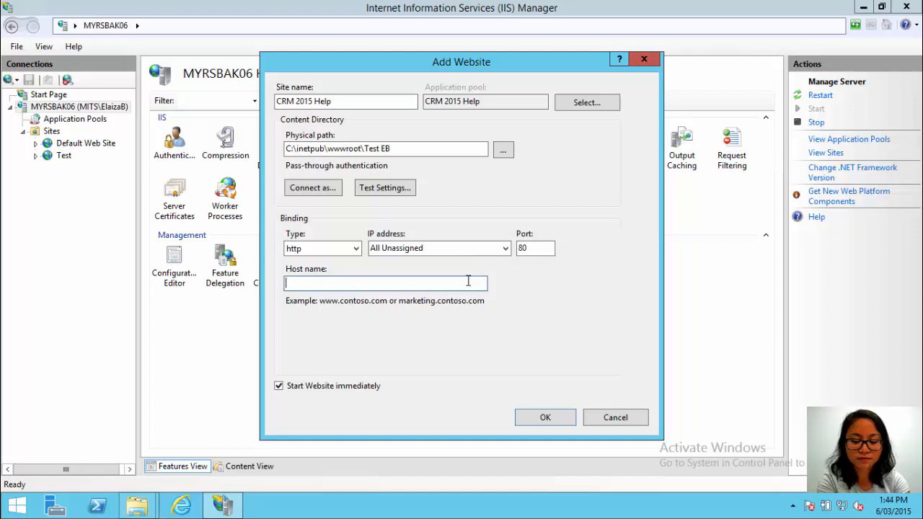
{"action": "type", "text": "custmoe"}
{"action": "key", "text": "BackSpace"}
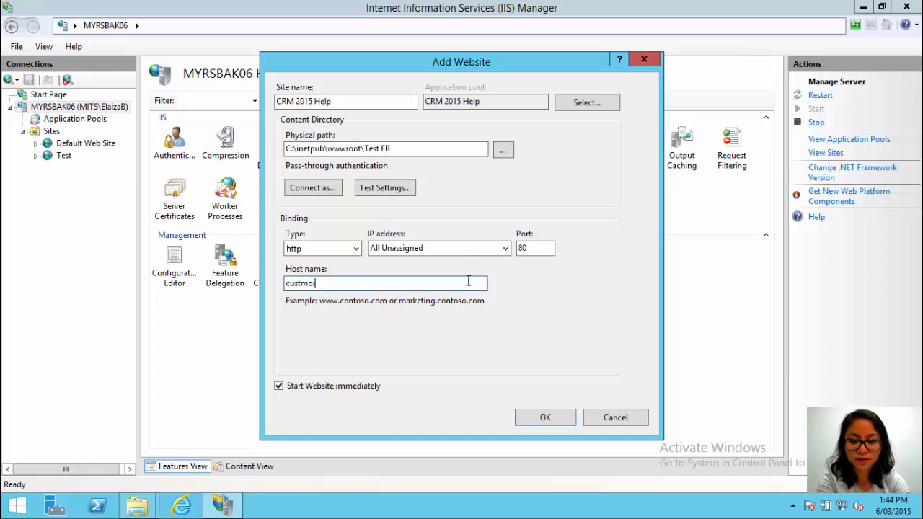
{"action": "key", "text": "BackSpace"}
{"action": "key", "text": "BackSpace"}
{"action": "type", "text": "om"}
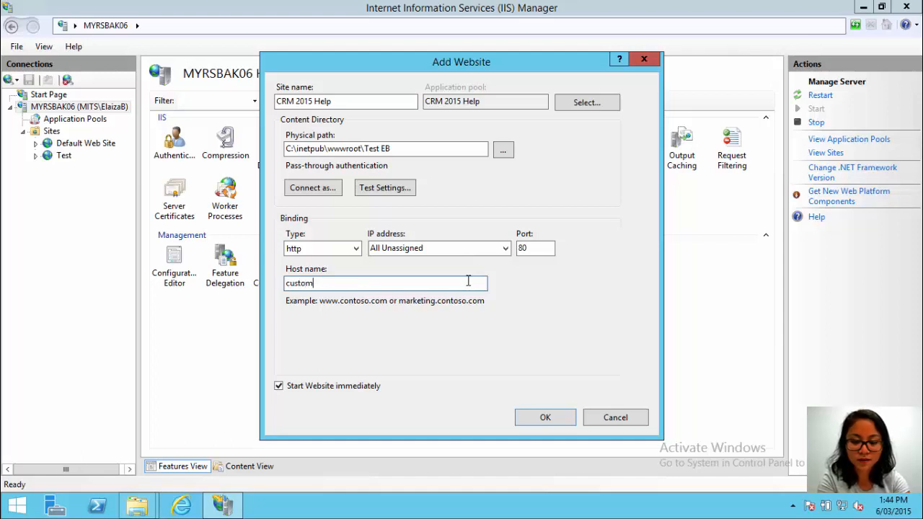
{"action": "type", "text": "ized h"}
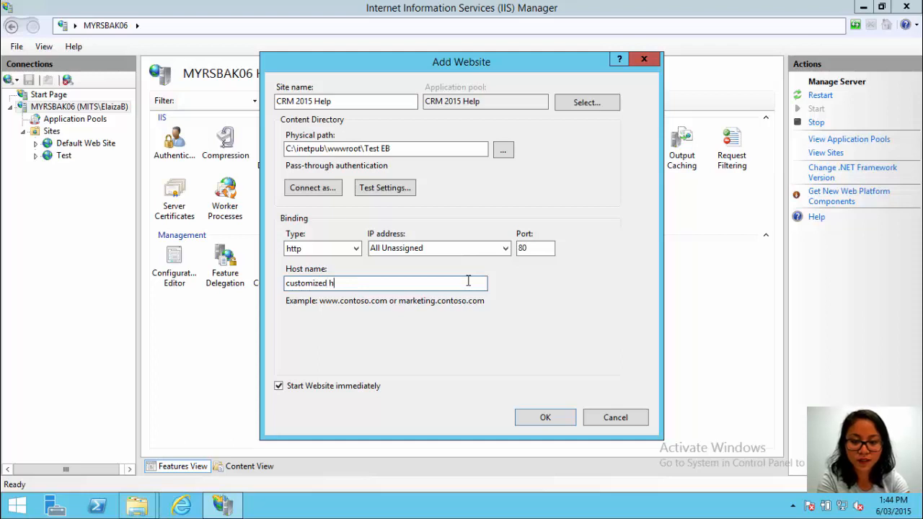
{"action": "type", "text": "elp.com"}
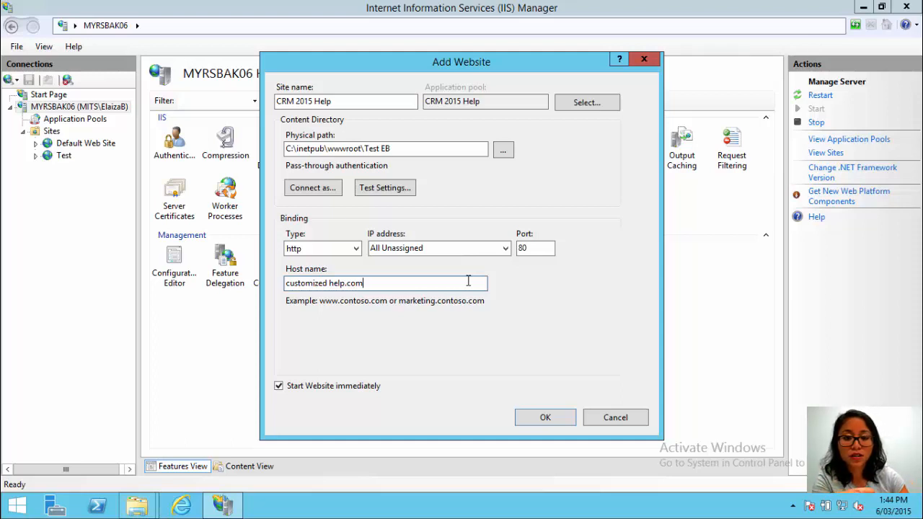
{"action": "left_click_drag", "start_coordinate": [397, 284], "coordinate": [275, 291]}
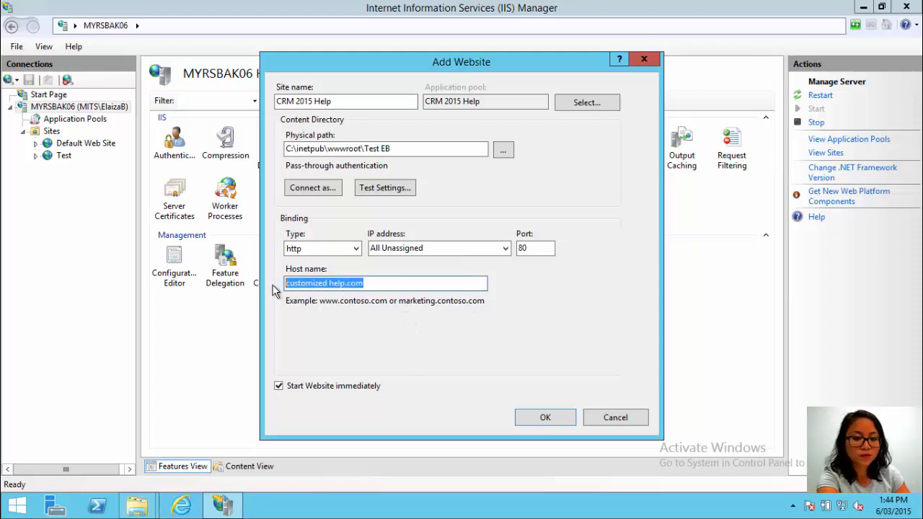
{"action": "key", "text": "BackSpace"}
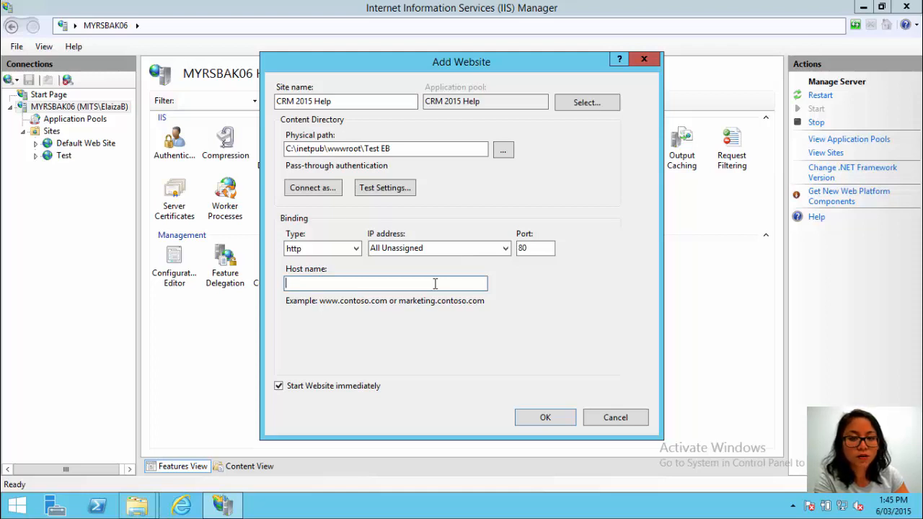
Step: Try to add the website on port 5514 and decline the duplicate binding
{"action": "double_click", "coordinate": [529, 248]}
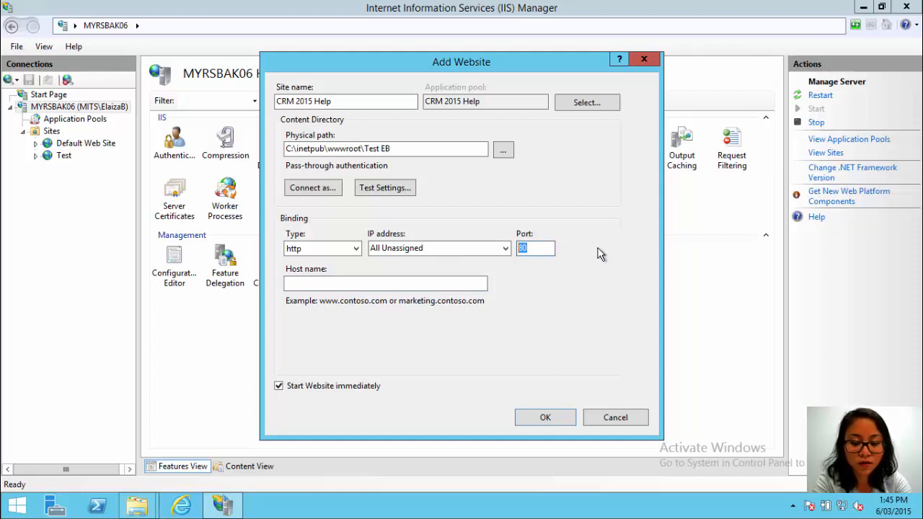
{"action": "type", "text": "5514"}
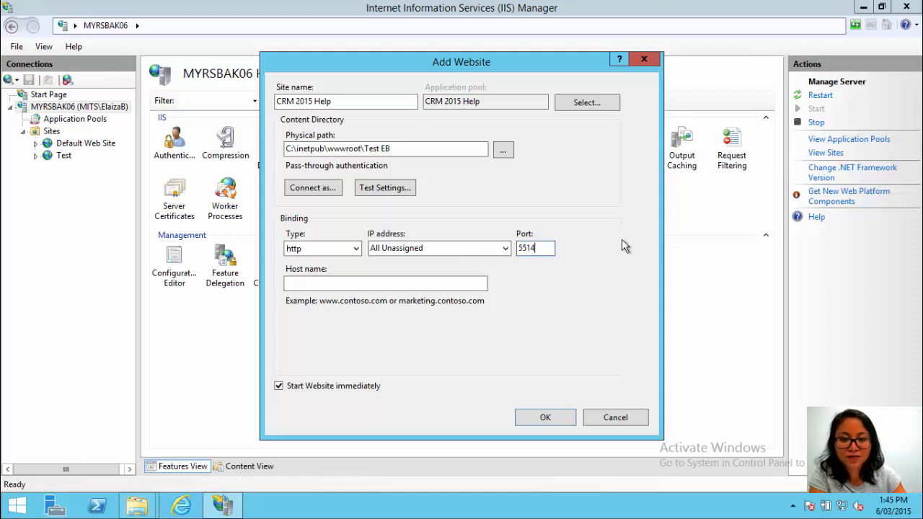
{"action": "left_click", "coordinate": [548, 418]}
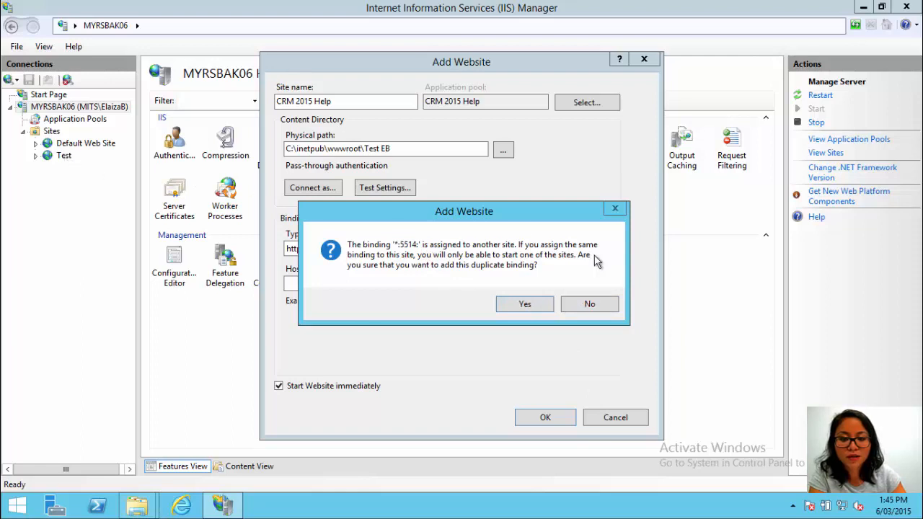
{"action": "left_click", "coordinate": [602, 305]}
Step: Set the new website's port to 5512 and create the CRM 2015 Help site
{"action": "left_click", "coordinate": [539, 248]}
{"action": "key", "text": "BackSpace"}
{"action": "type", "text": "2"}
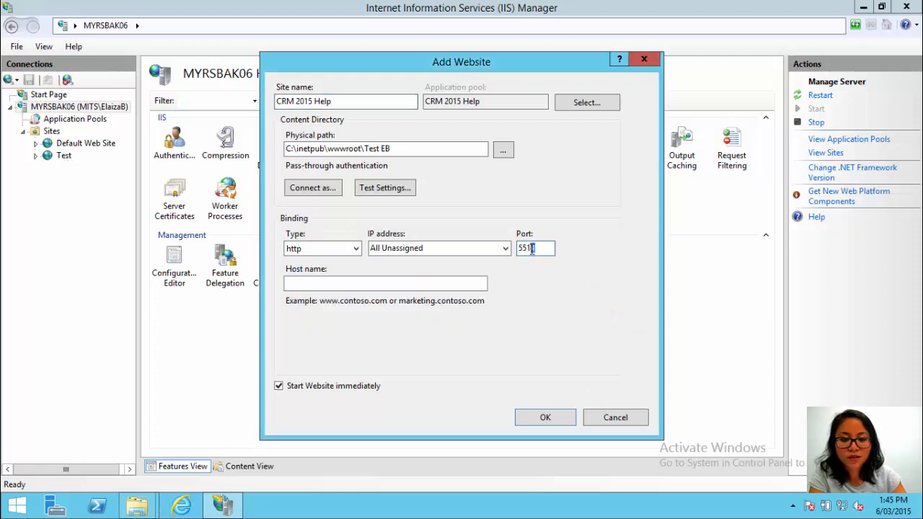
{"action": "left_click", "coordinate": [567, 418]}
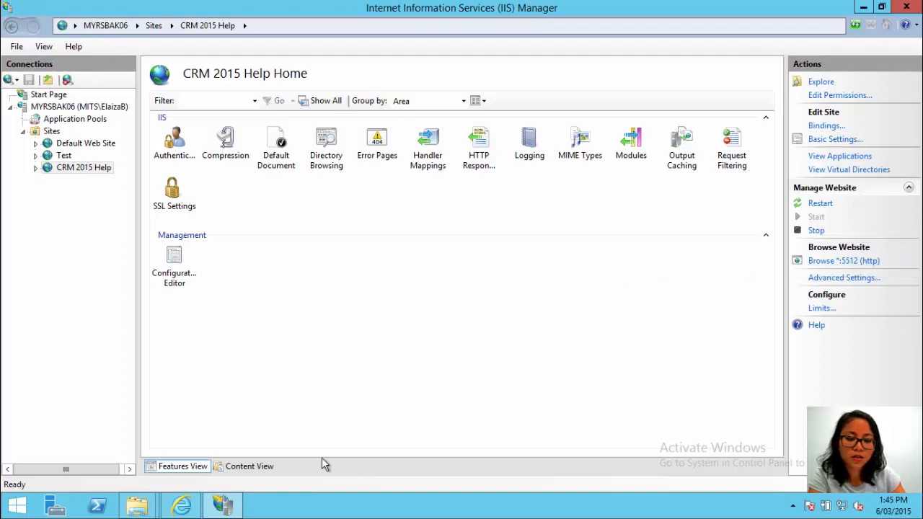
Step: Check the help page at localhost:5512 in Internet Explorer, postponing the browser setup, and minimize IIS Manager
{"action": "left_click", "coordinate": [173, 509]}
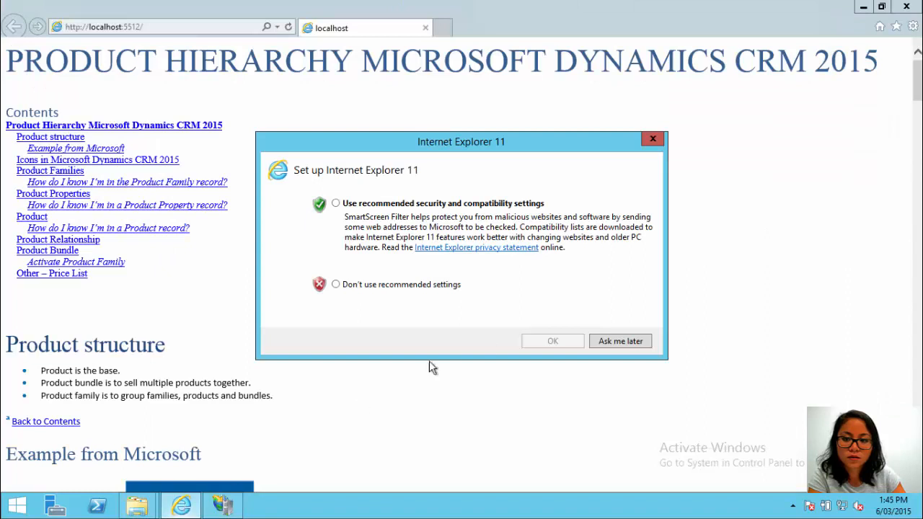
{"action": "left_click", "coordinate": [620, 342]}
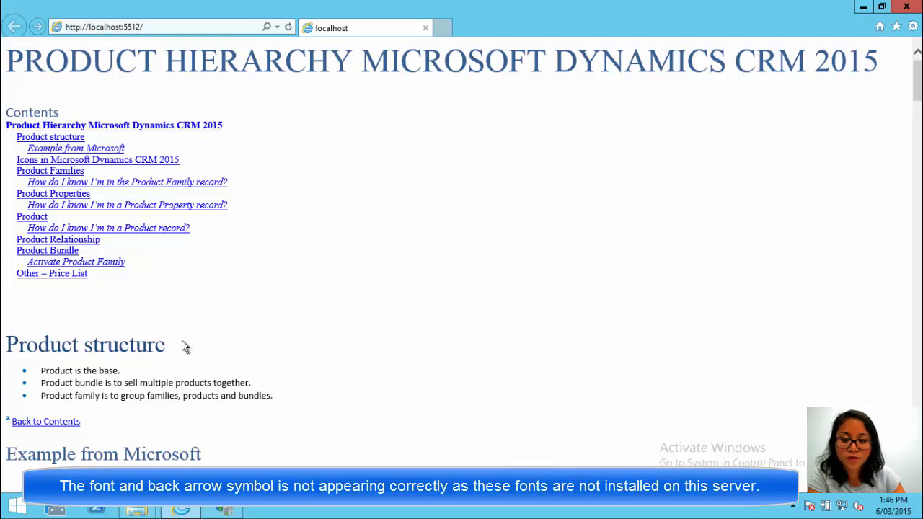
{"action": "left_click", "coordinate": [222, 510]}
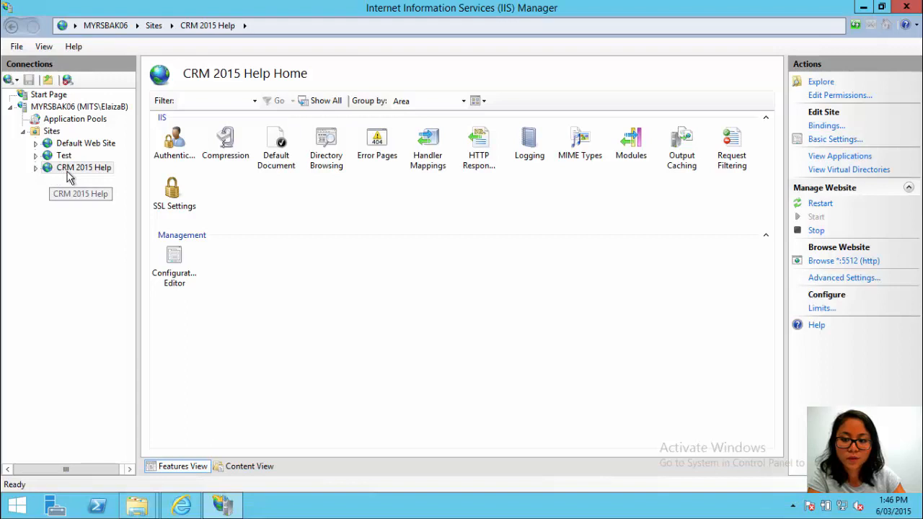
{"action": "left_click", "coordinate": [863, 8]}
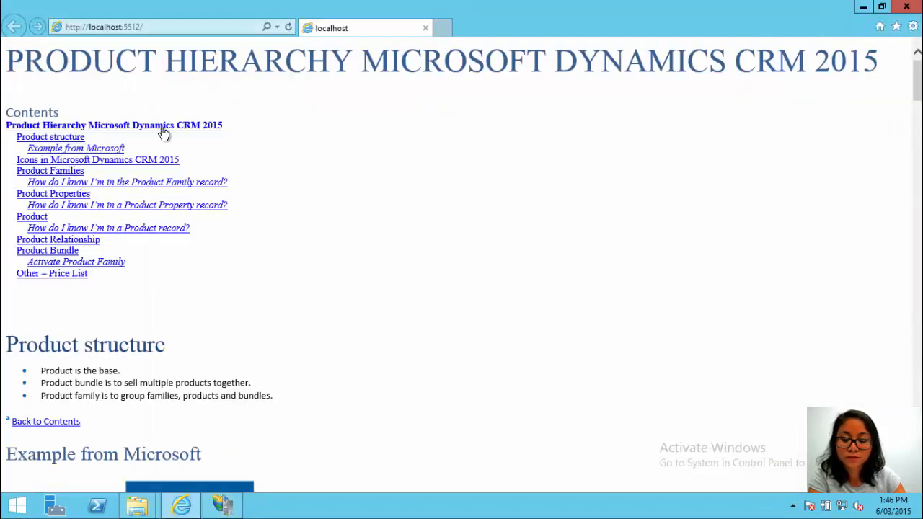
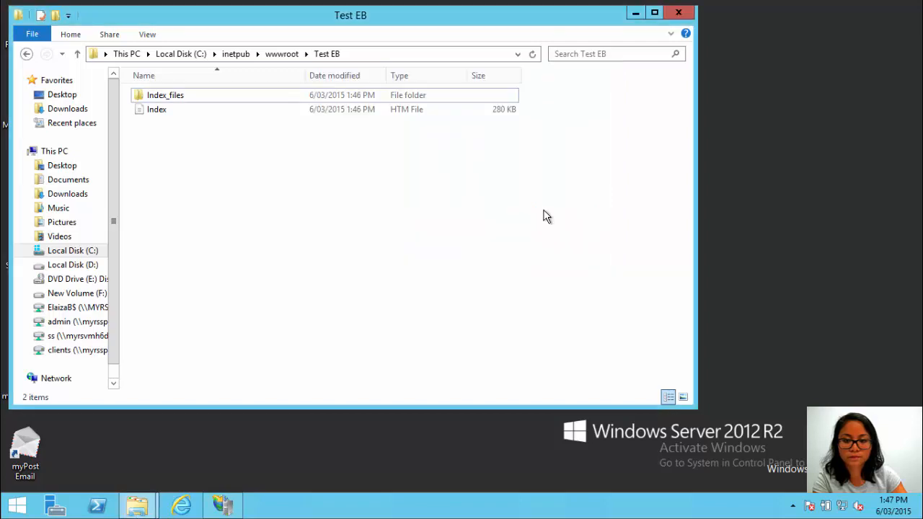
Step: Browse the CRM 2015 Help site on port 5512 from IIS Manager and view its Product Relationship section in a second tab
{"action": "left_click", "coordinate": [222, 503]}
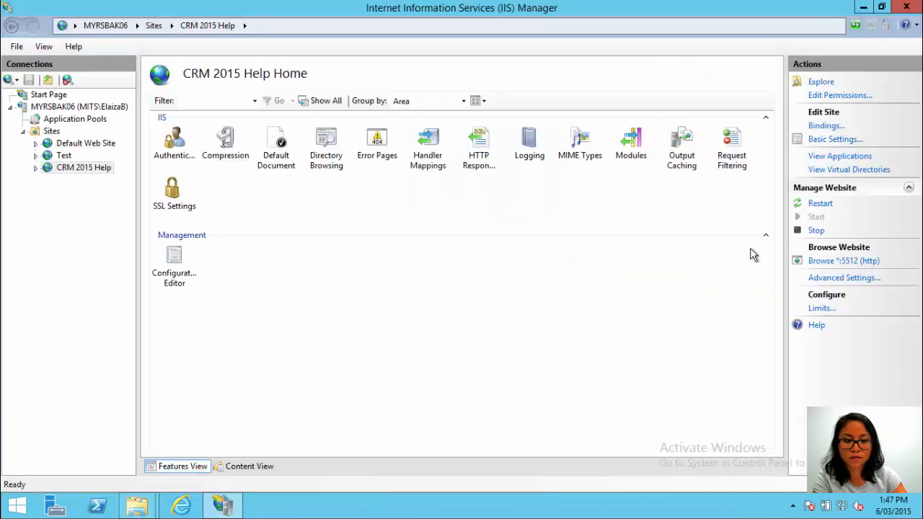
{"action": "left_click", "coordinate": [833, 261]}
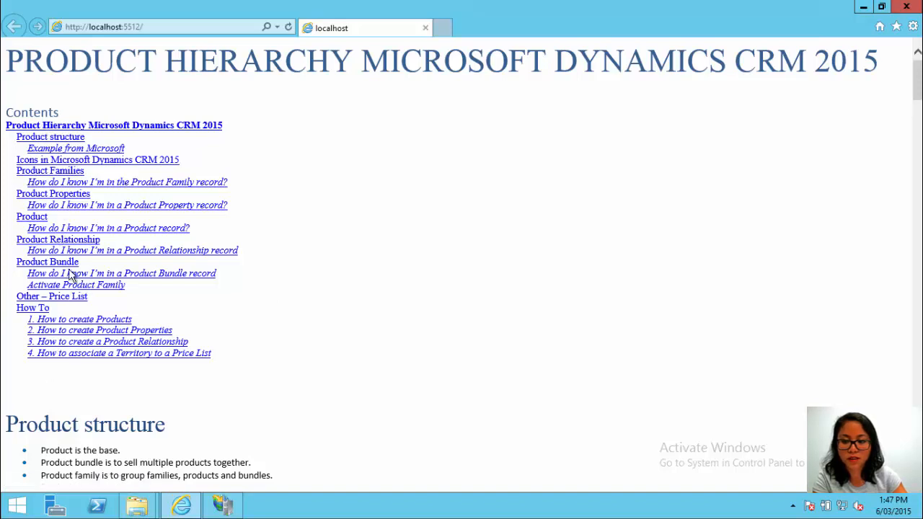
{"action": "middle_click", "coordinate": [77, 246]}
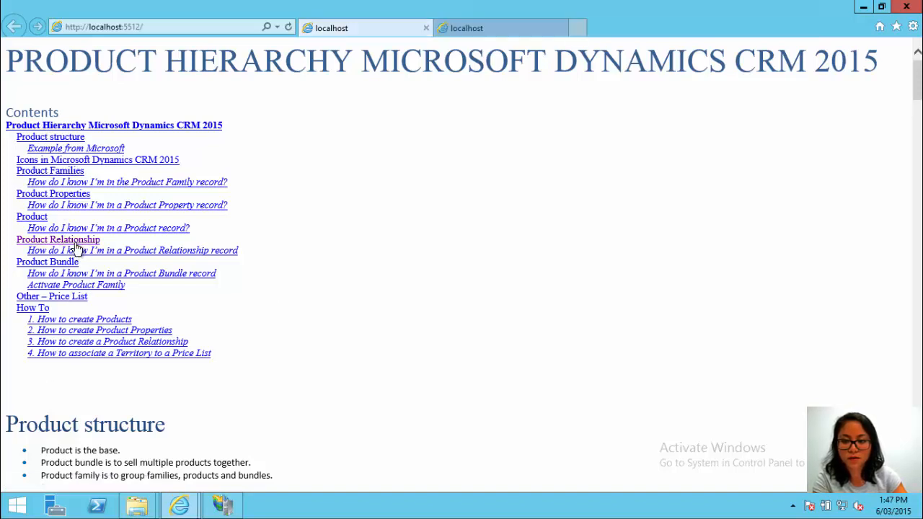
{"action": "left_click", "coordinate": [501, 30]}
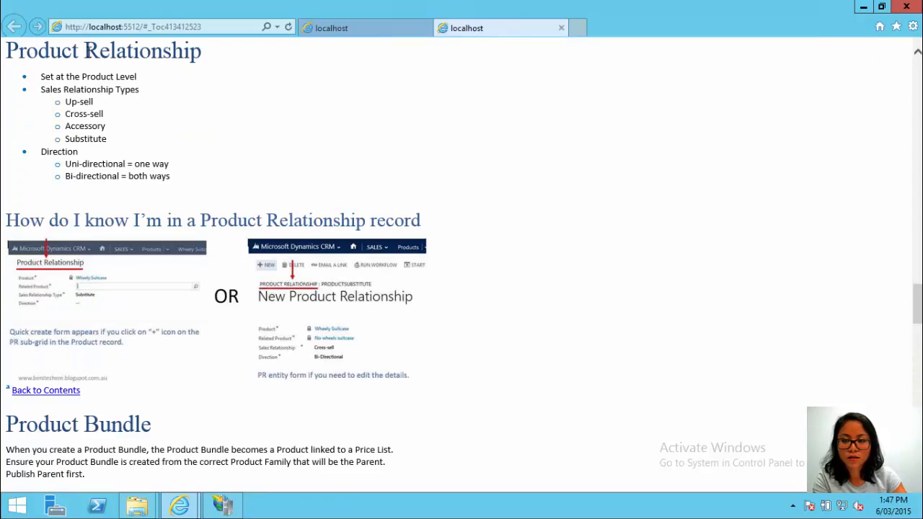
{"action": "left_click", "coordinate": [337, 26]}
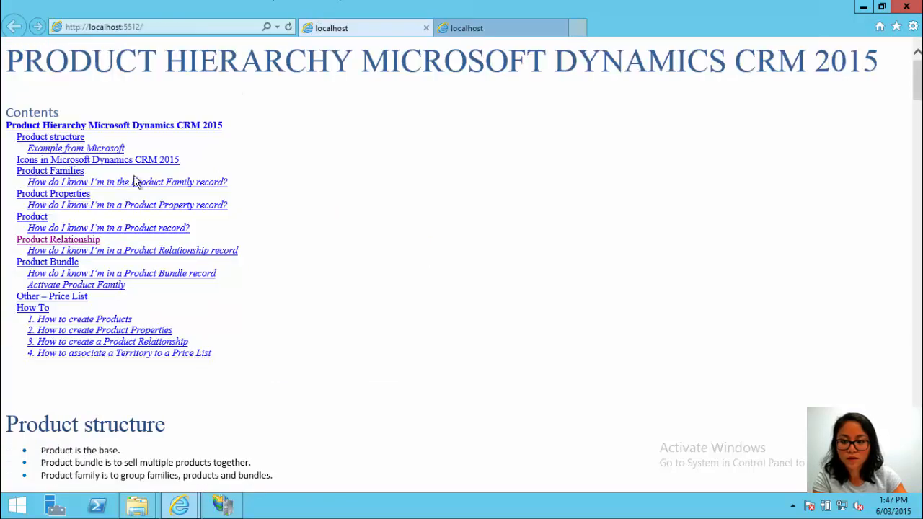
Step: Test the Product Bundle and How to create Products links on the help page, returning to the contents each time
{"action": "left_click", "coordinate": [60, 262]}
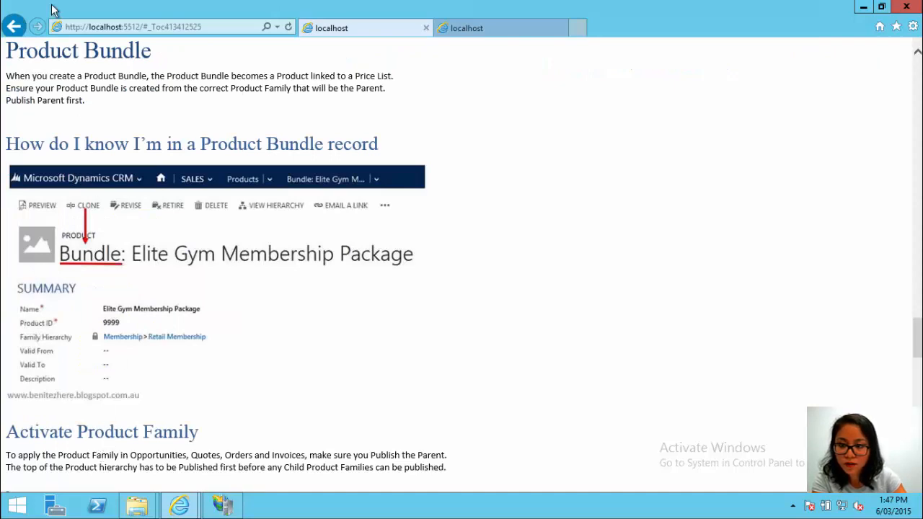
{"action": "scroll", "coordinate": [120, 355], "scroll_direction": "down", "scroll_amount": 3}
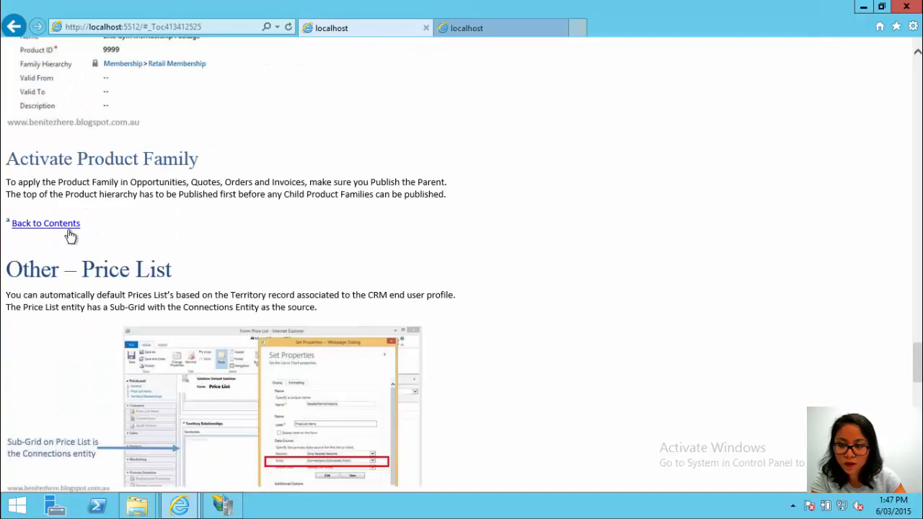
{"action": "scroll", "coordinate": [154, 243], "scroll_direction": "up", "scroll_amount": 3}
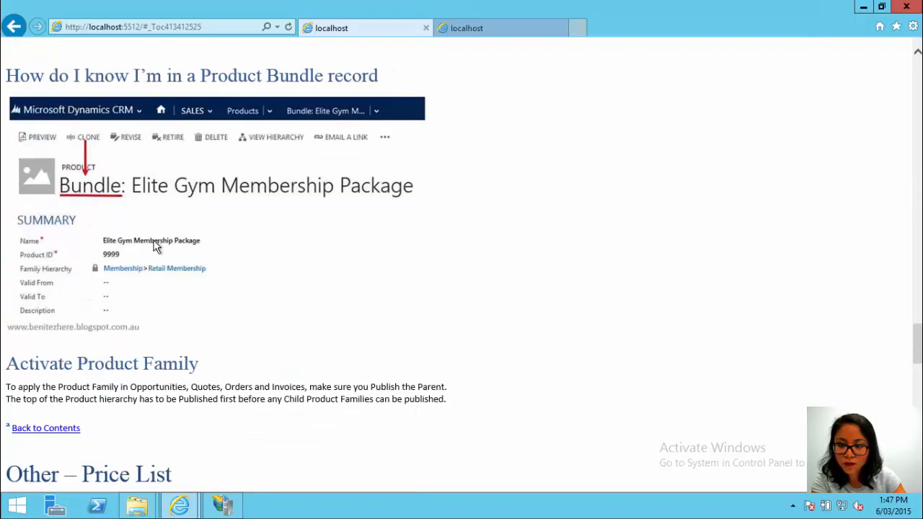
{"action": "left_click", "coordinate": [59, 429]}
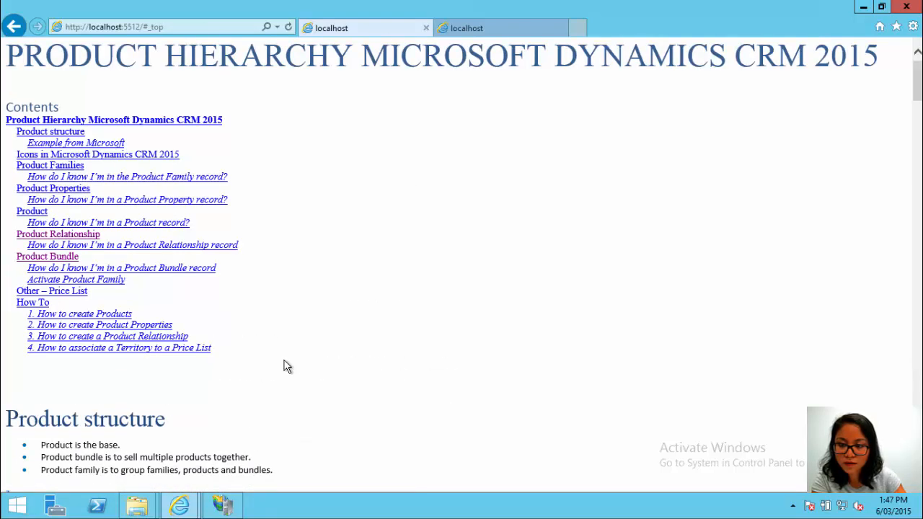
{"action": "left_click", "coordinate": [70, 315]}
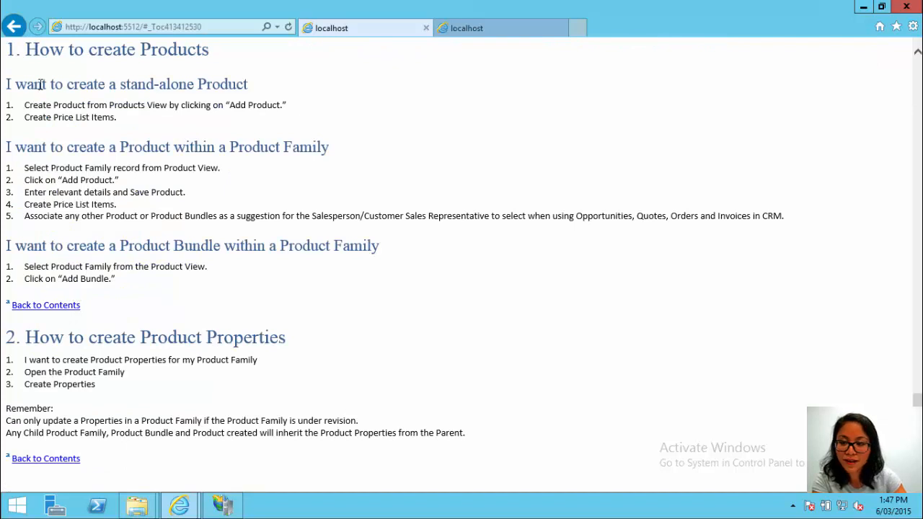
{"action": "left_click", "coordinate": [46, 307]}
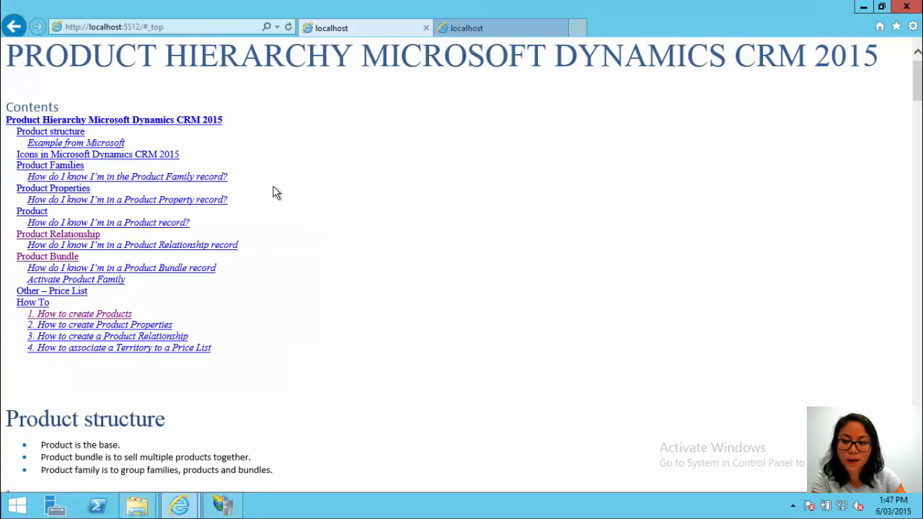
{"action": "left_click", "coordinate": [113, 32]}
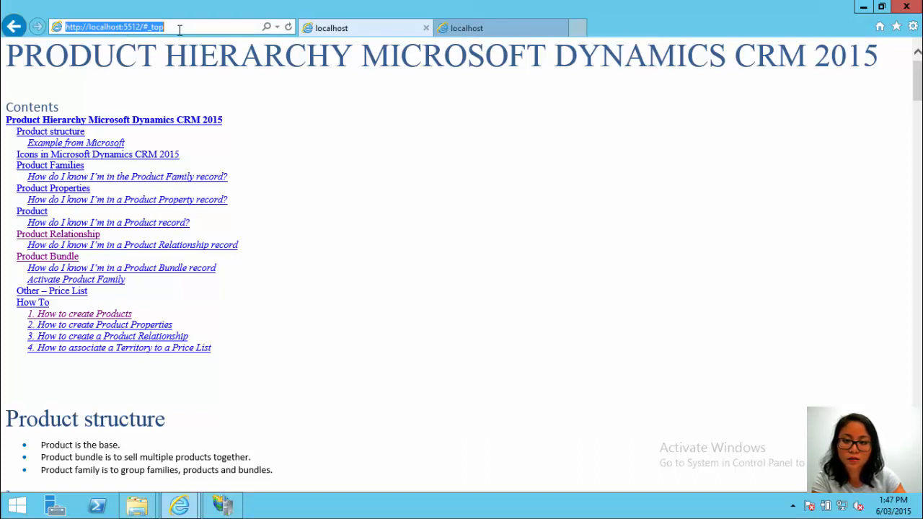
{"action": "left_click", "coordinate": [106, 27]}
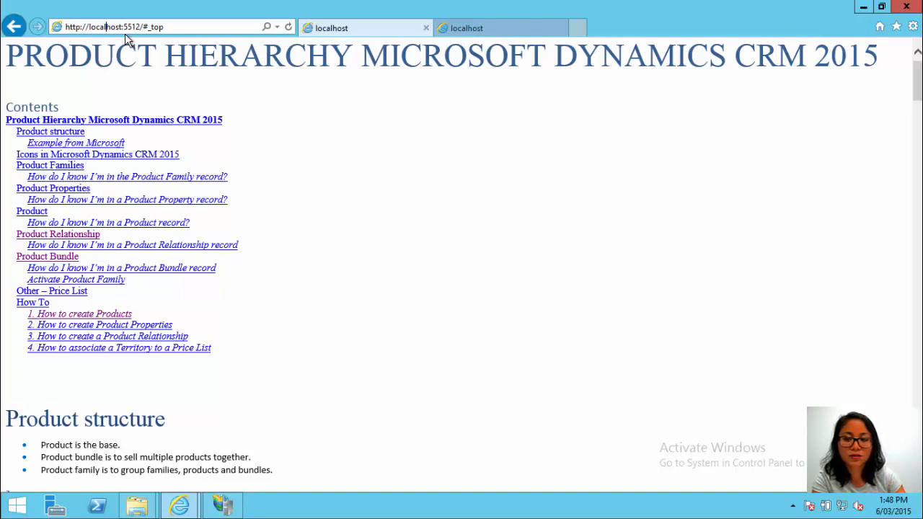
{"action": "left_click_drag", "start_coordinate": [121, 27], "coordinate": [90, 26]}
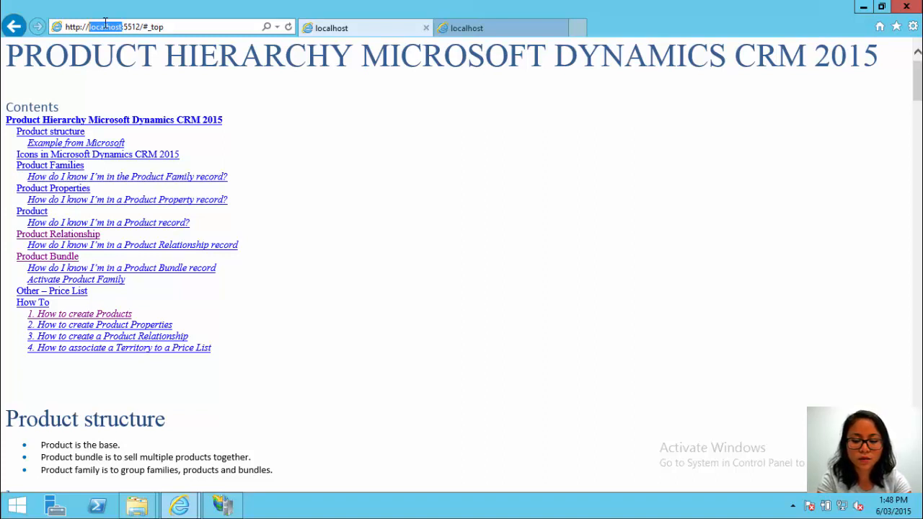
{"action": "mouse_move", "coordinate": [383, 7]}
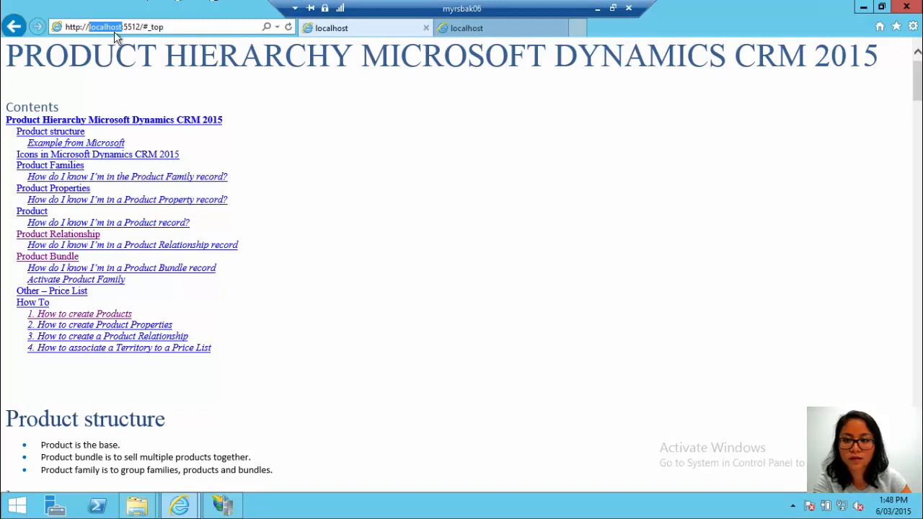
{"action": "type", "text": "myrsba"}
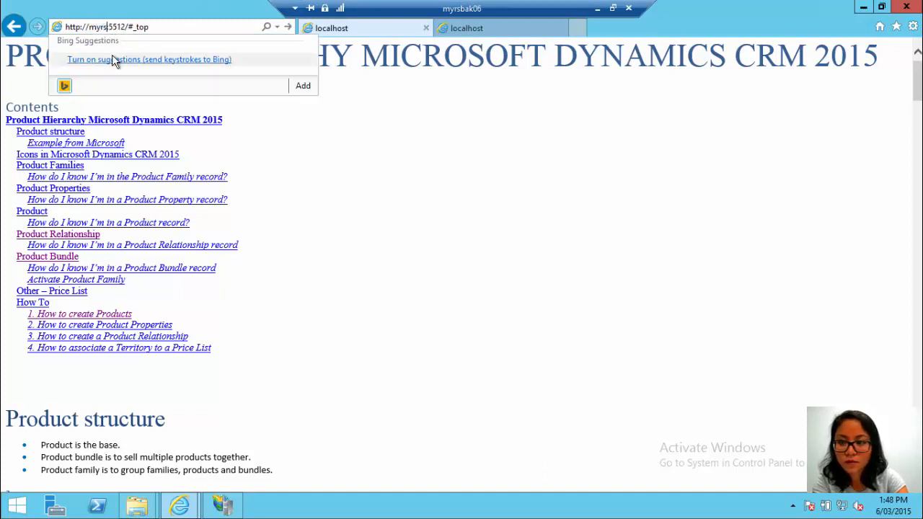
{"action": "type", "text": "k06"}
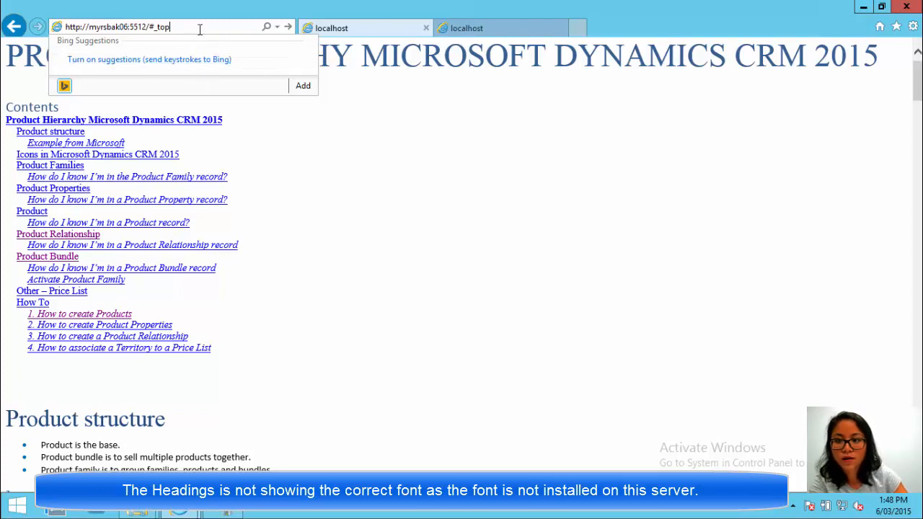
{"action": "left_click_drag", "start_coordinate": [200, 29], "coordinate": [151, 31]}
{"action": "key", "text": "BackSpace"}
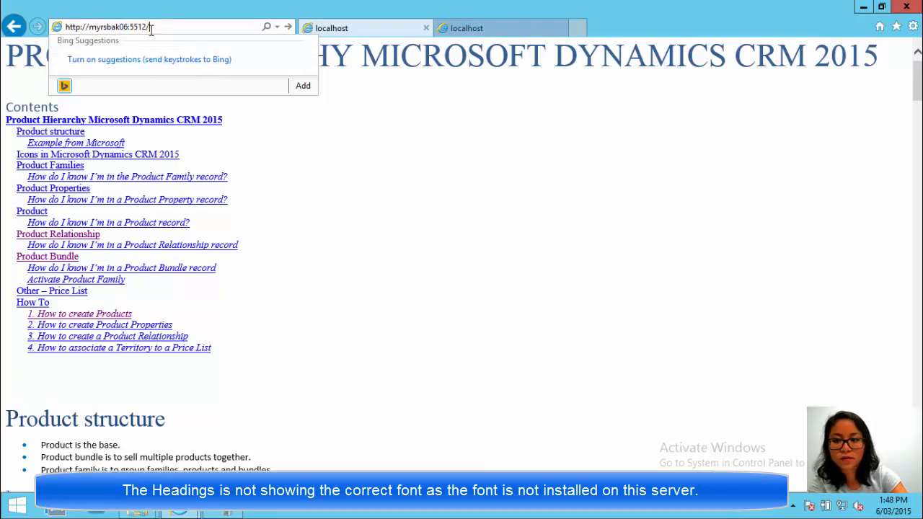
{"action": "key", "text": "Return"}
Step: Copy the help page's address, then minimize the remote session and the Customizable Help folder to return to CRM in Firefox
{"action": "left_click", "coordinate": [171, 30]}
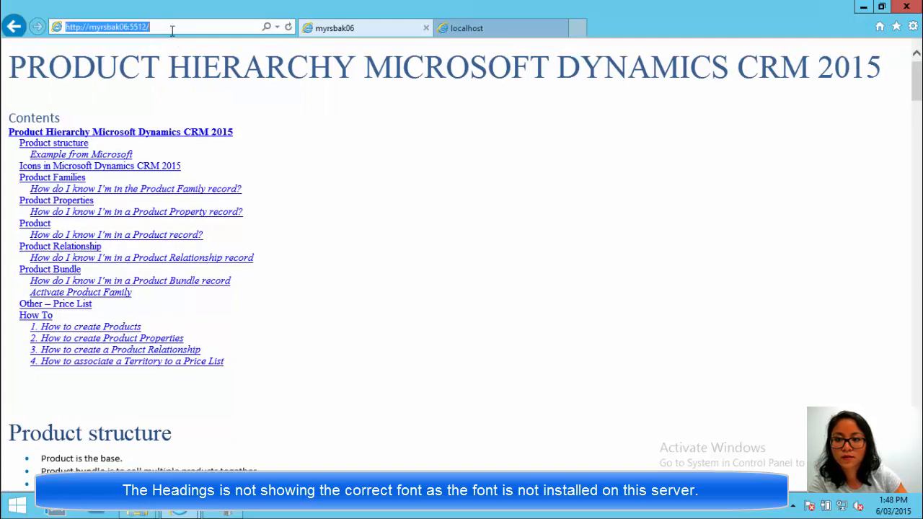
{"action": "right_click", "coordinate": [171, 31]}
{"action": "left_click", "coordinate": [218, 73]}
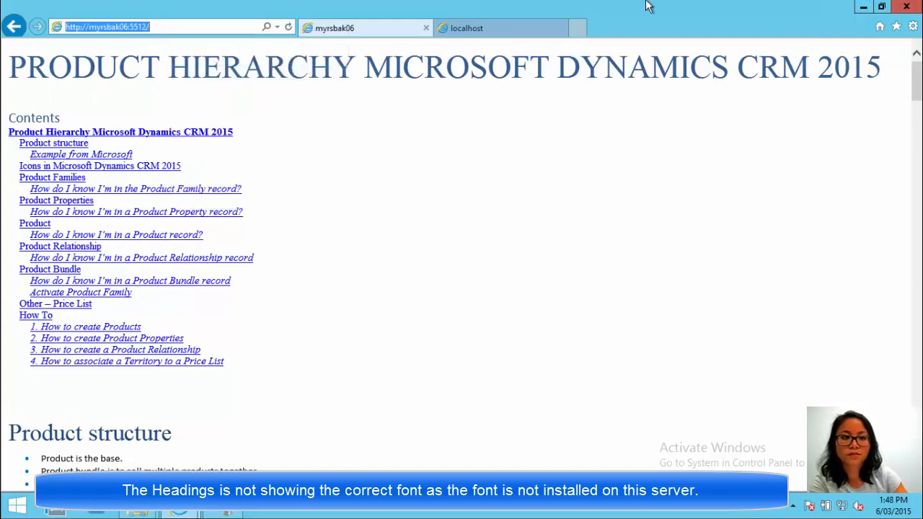
{"action": "mouse_move", "coordinate": [645, 7]}
{"action": "left_click", "coordinate": [596, 9]}
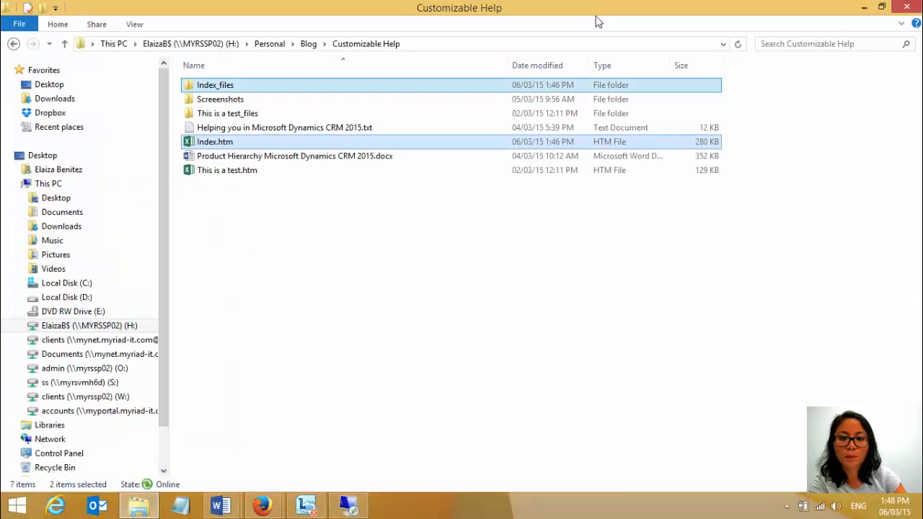
{"action": "left_click", "coordinate": [863, 9]}
{"action": "left_click", "coordinate": [873, 9]}
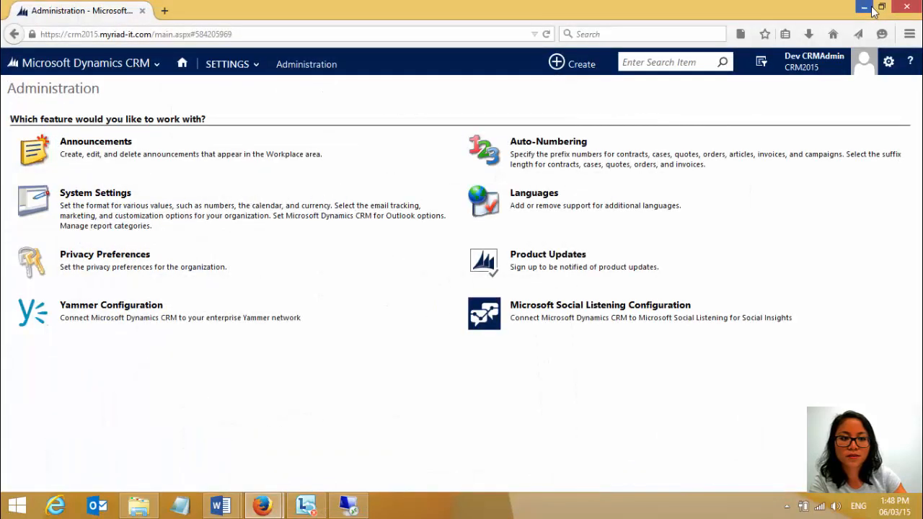
{"action": "left_click", "coordinate": [173, 13]}
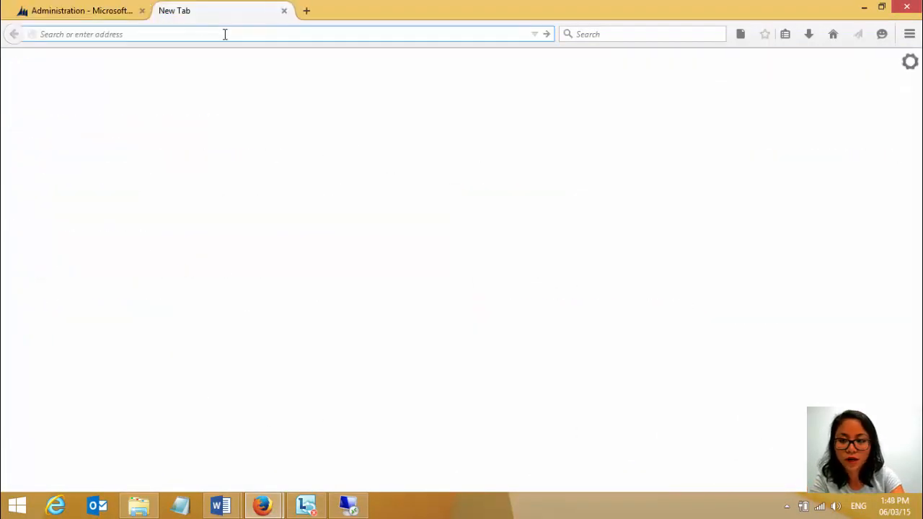
{"action": "key", "text": "ctrl+v"}
{"action": "key", "text": "Return"}
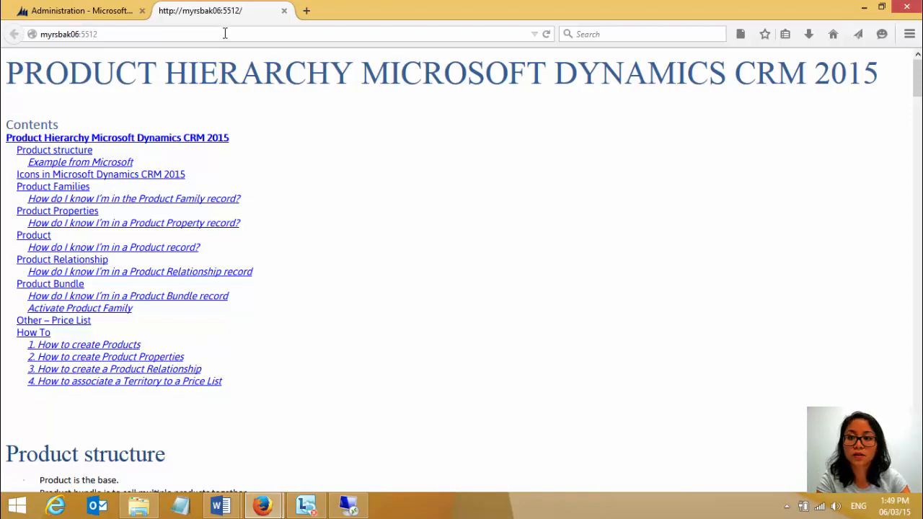
{"action": "left_click", "coordinate": [96, 12]}
{"action": "left_click", "coordinate": [231, 67]}
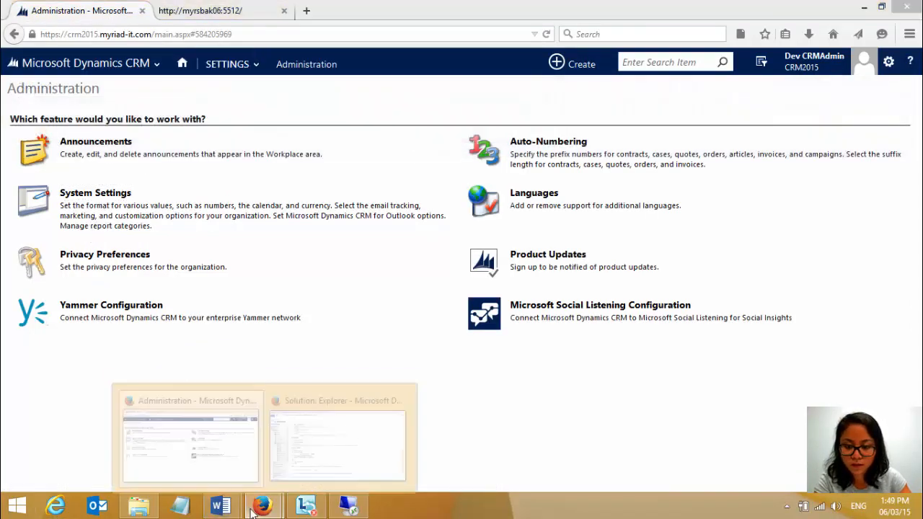
{"action": "left_click", "coordinate": [98, 193]}
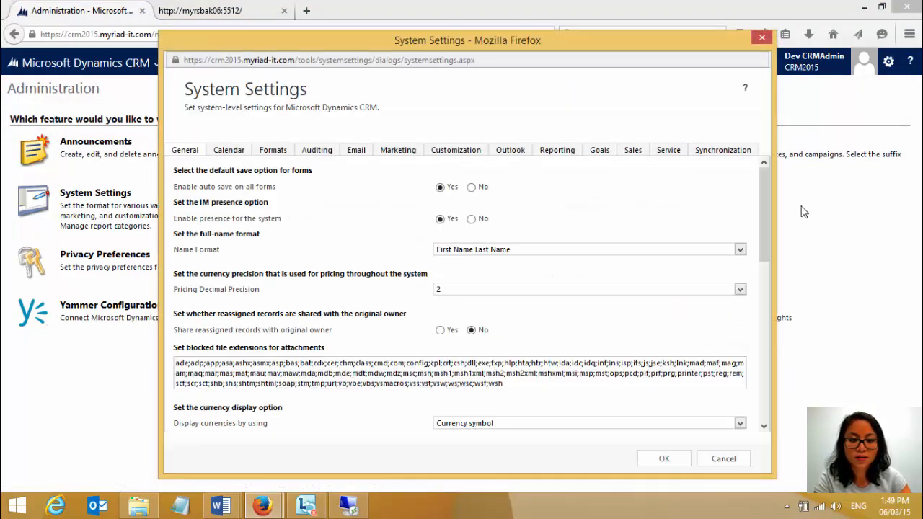
{"action": "left_click_drag", "start_coordinate": [763, 214], "coordinate": [759, 388]}
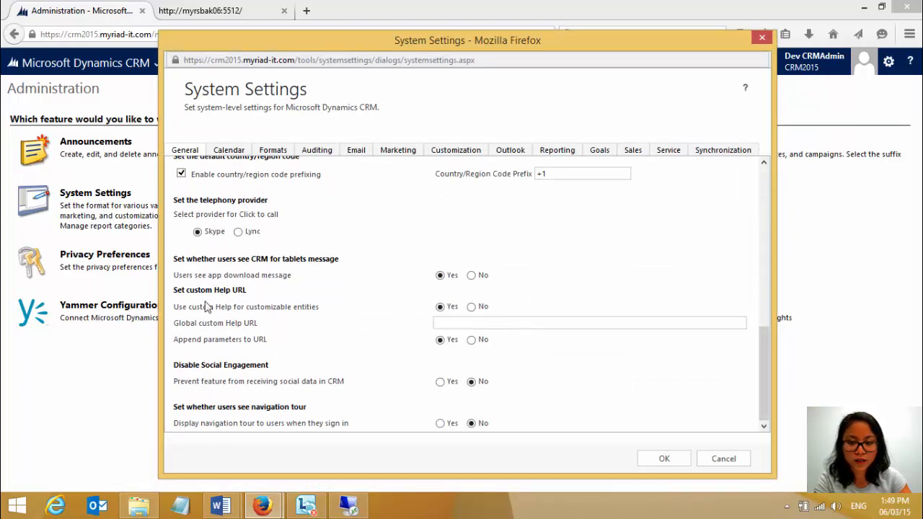
{"action": "left_click", "coordinate": [444, 323]}
{"action": "key", "text": "ctrl+v"}
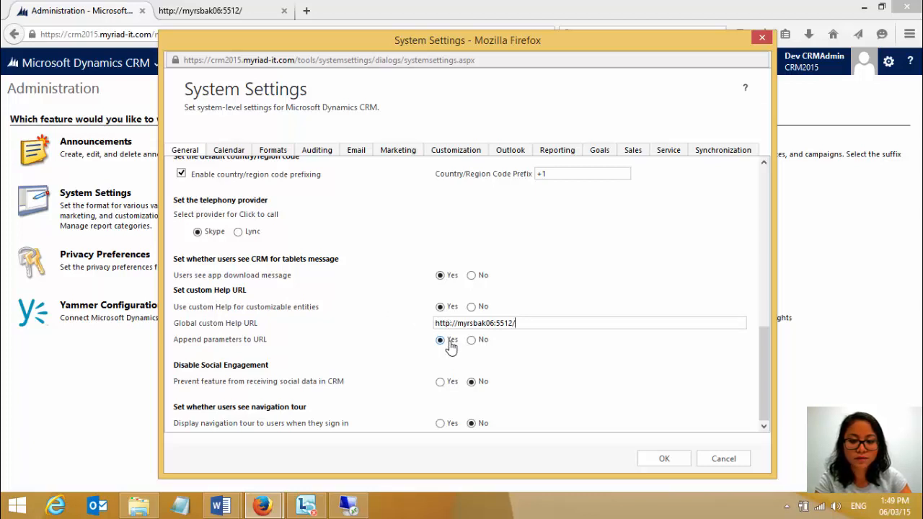
Step: Save the system settings, then reload the CRM Administration page with the separate help page tab closed
{"action": "left_click", "coordinate": [666, 466]}
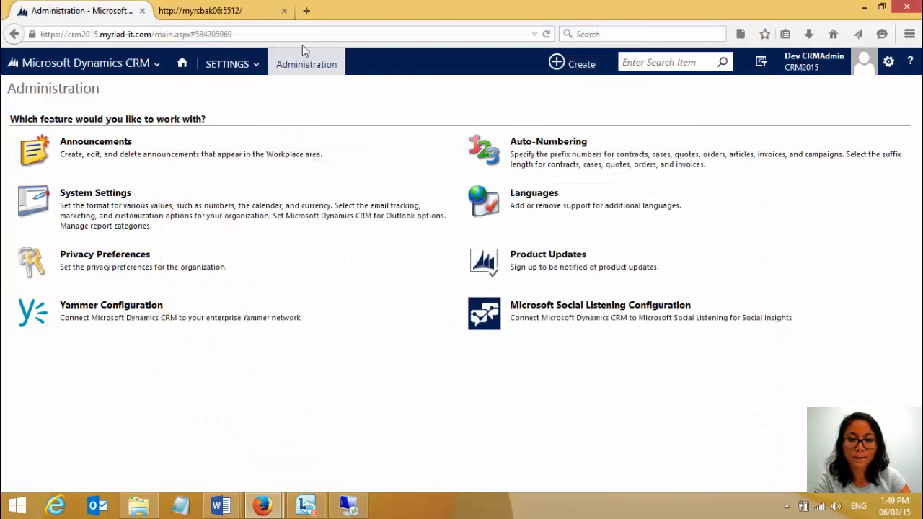
{"action": "left_click", "coordinate": [285, 11]}
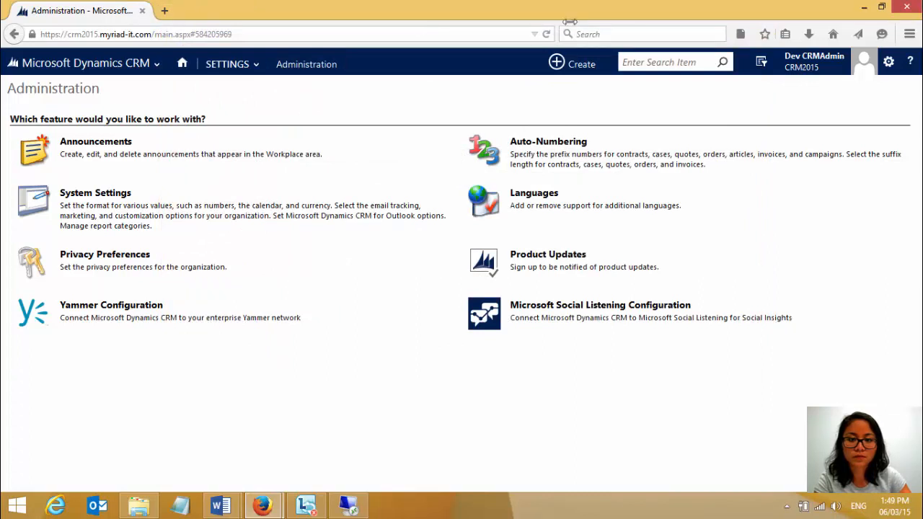
{"action": "left_click", "coordinate": [547, 34]}
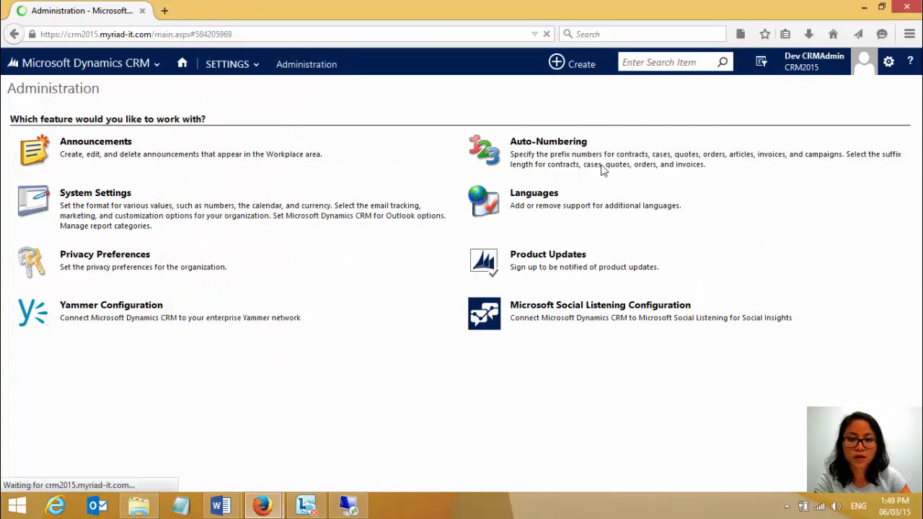
Step: Go to the CRM home dashboard and open the Accounts list in the Sales area
{"action": "left_click", "coordinate": [191, 66]}
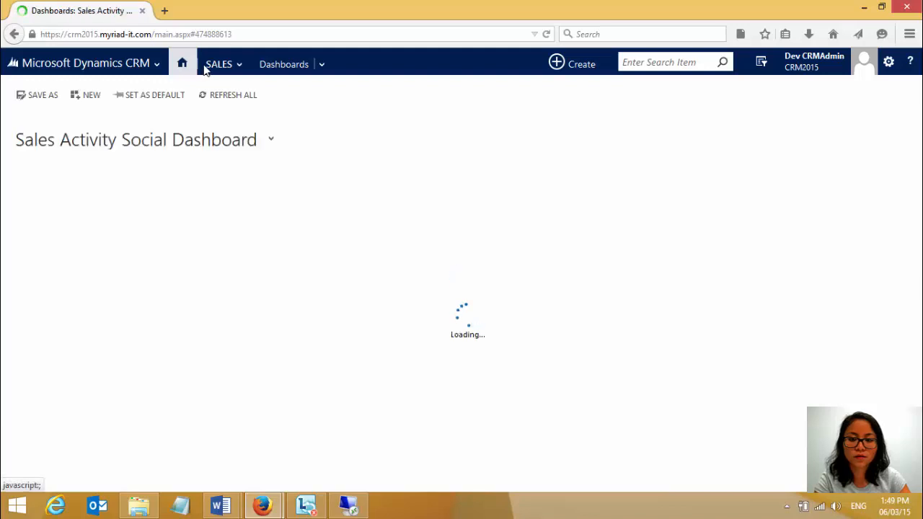
{"action": "left_click", "coordinate": [219, 64]}
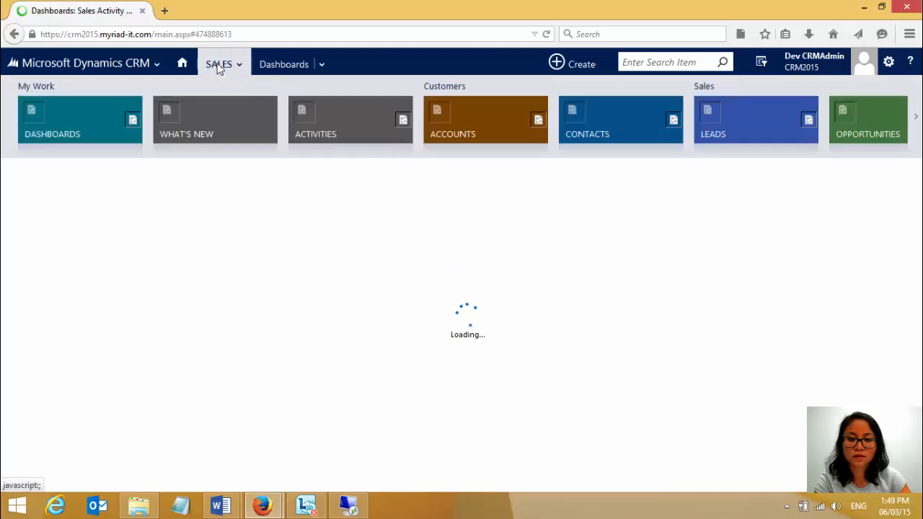
{"action": "left_click", "coordinate": [459, 125]}
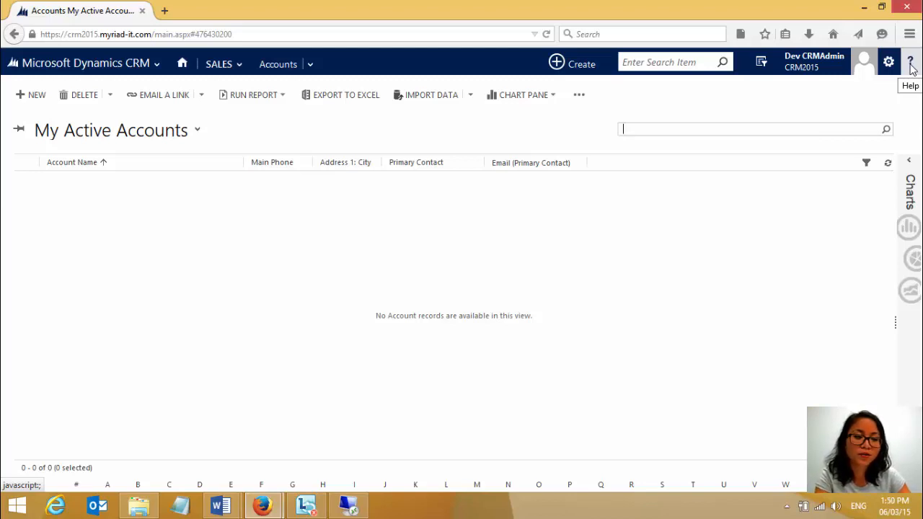
Step: Launch Help from the accounts list and jump to its Product section to examine the bookmark in the page address
{"action": "left_click", "coordinate": [911, 65]}
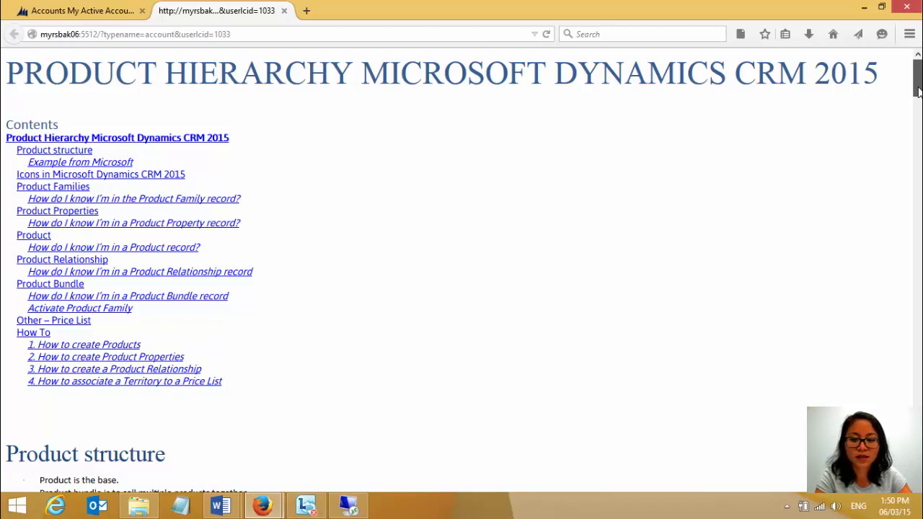
{"action": "left_click", "coordinate": [34, 238]}
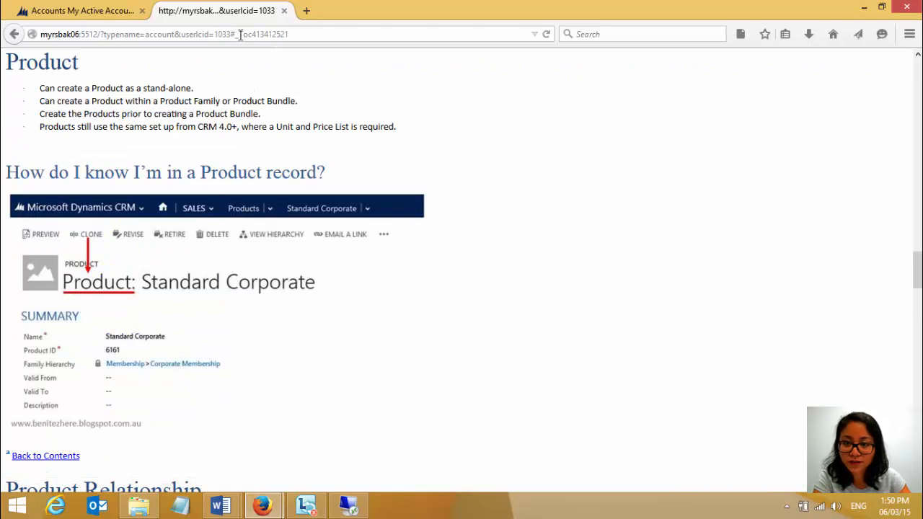
{"action": "left_click_drag", "start_coordinate": [240, 35], "coordinate": [304, 33]}
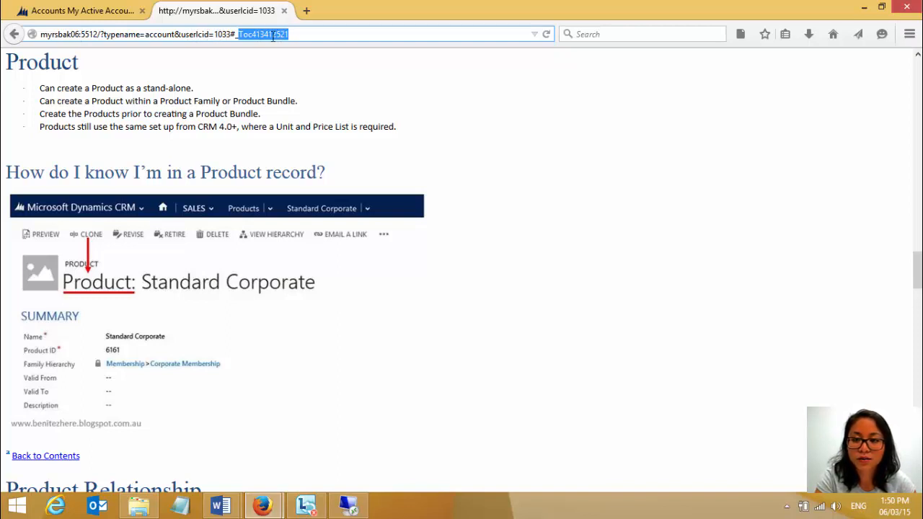
Step: In the myrsbak06 remote session, go to the help page's Product section and copy its address
{"action": "mouse_move", "coordinate": [263, 506]}
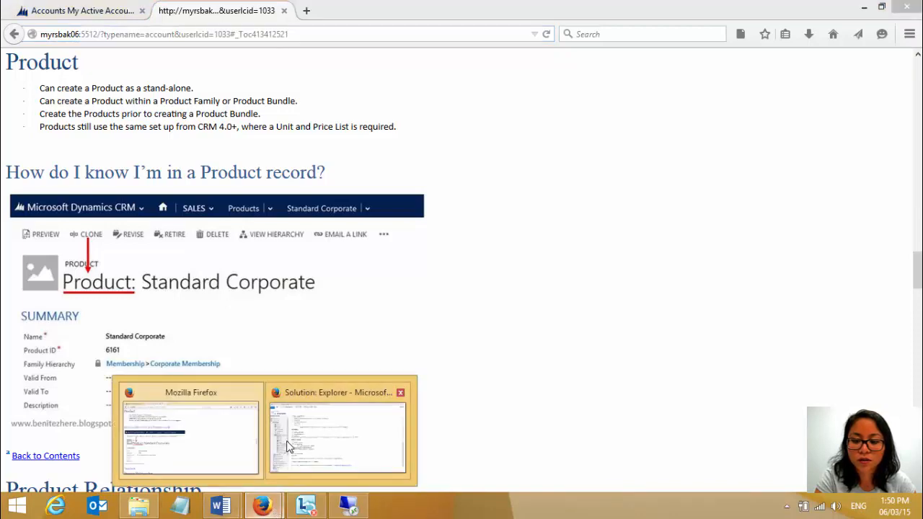
{"action": "left_click", "coordinate": [289, 447]}
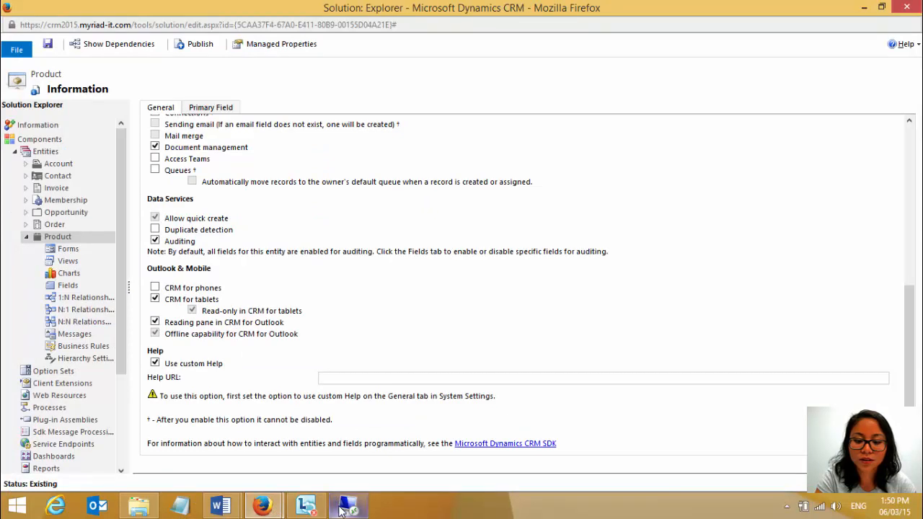
{"action": "mouse_move", "coordinate": [343, 509]}
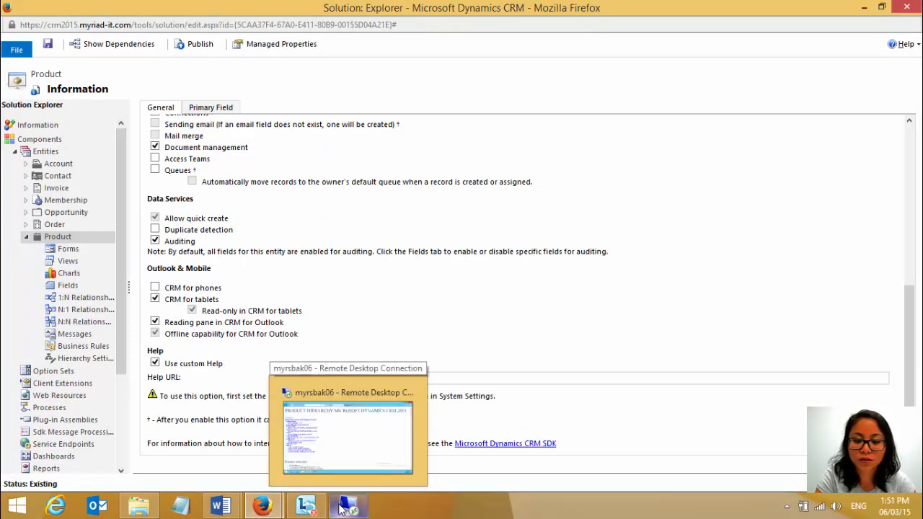
{"action": "left_click", "coordinate": [341, 509]}
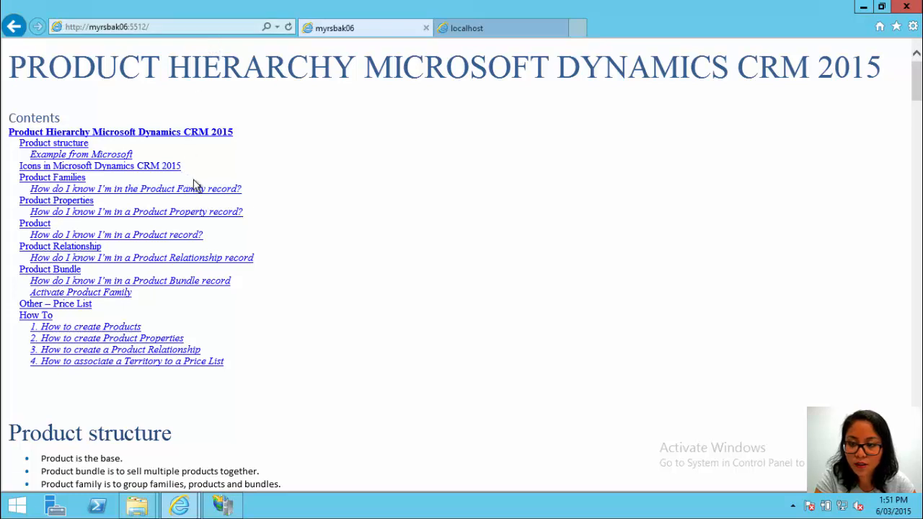
{"action": "left_click", "coordinate": [47, 229]}
{"action": "left_click", "coordinate": [209, 27]}
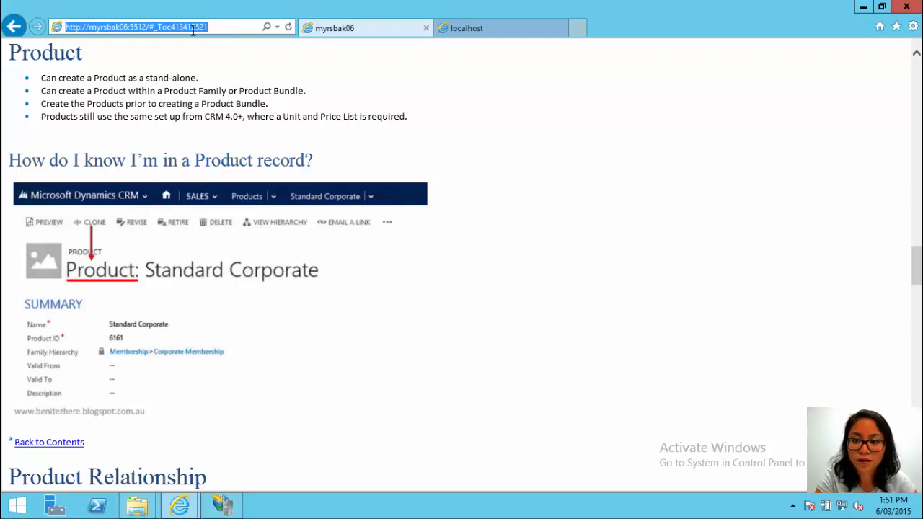
{"action": "right_click", "coordinate": [192, 30]}
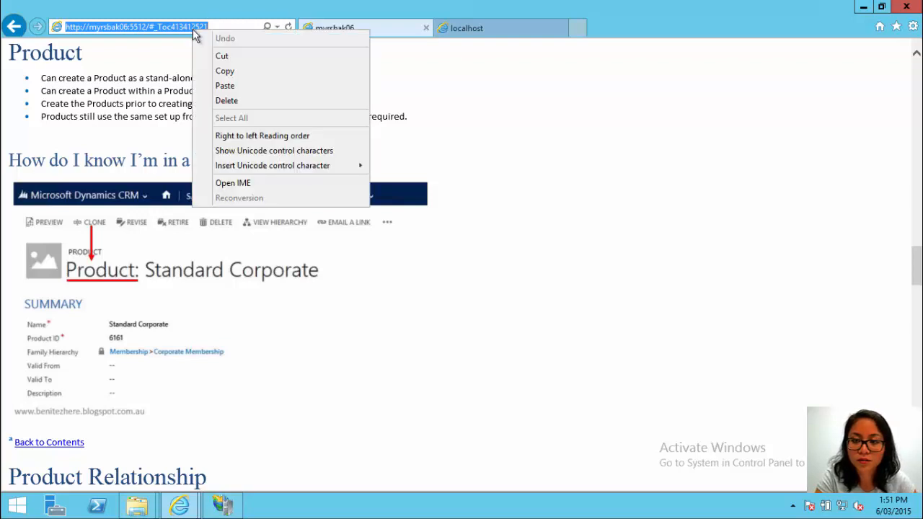
{"action": "left_click", "coordinate": [223, 72]}
{"action": "mouse_move", "coordinate": [456, 5]}
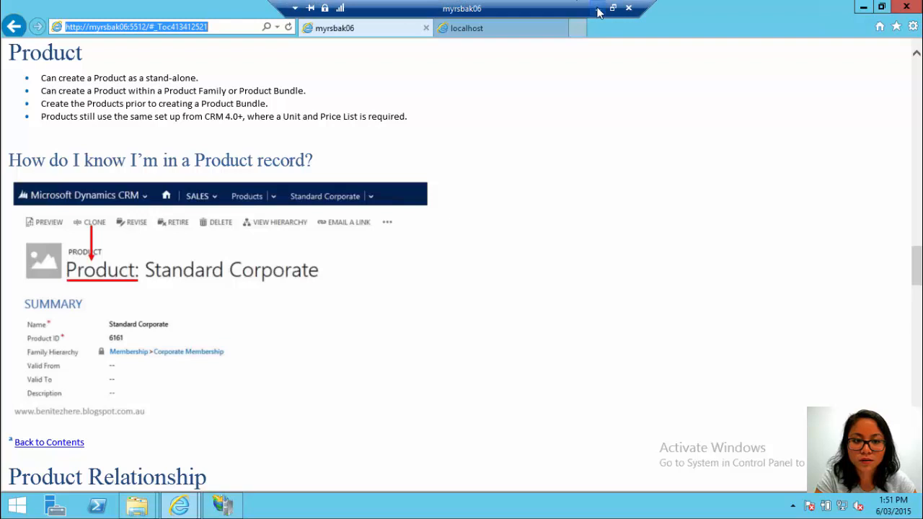
{"action": "left_click", "coordinate": [597, 9]}
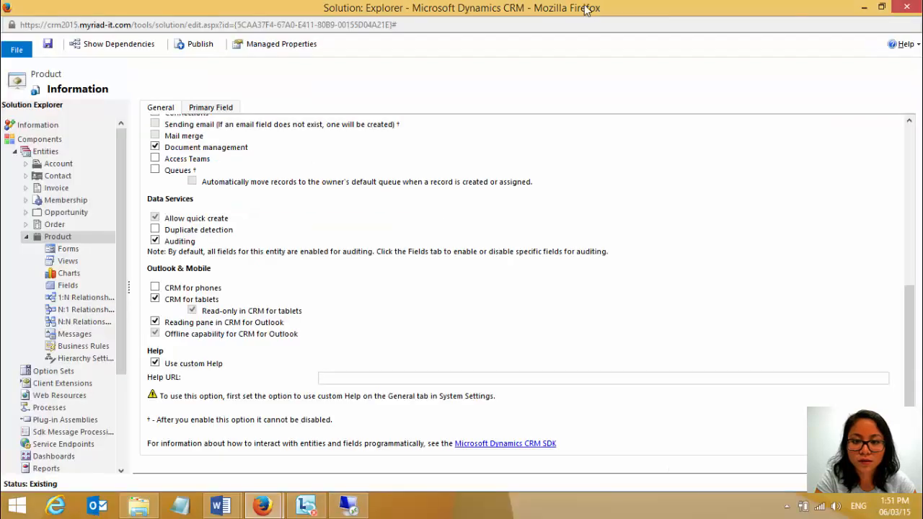
{"action": "right_click", "coordinate": [346, 378]}
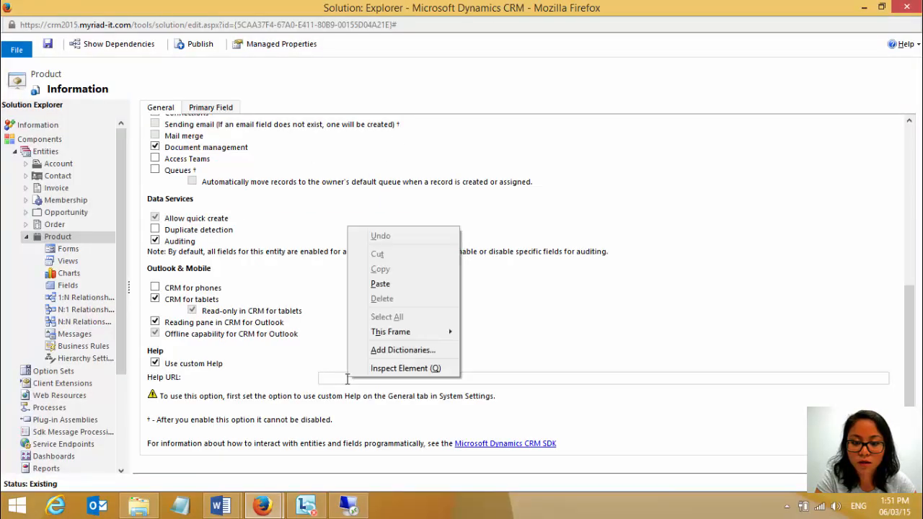
{"action": "left_click", "coordinate": [379, 287]}
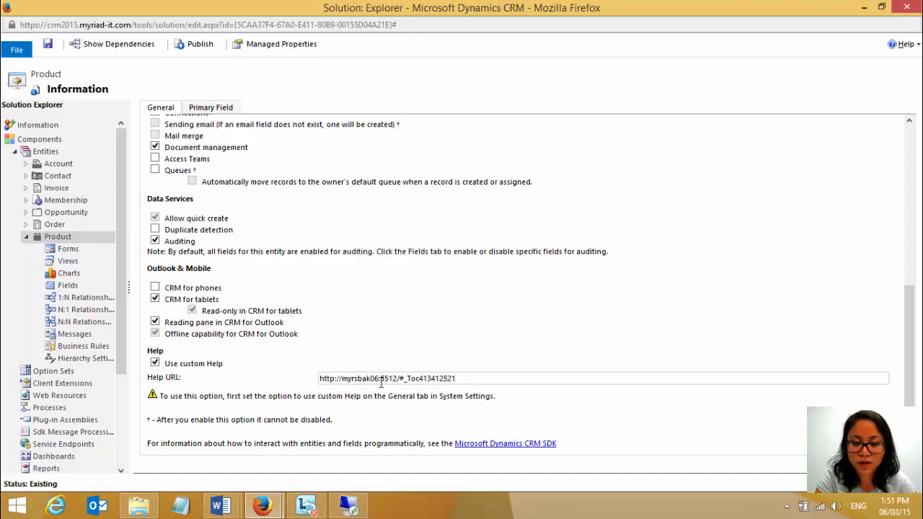
Step: Examine the typename and userlcid parameters that CRM appended to the help page address in the other Firefox window
{"action": "left_click", "coordinate": [267, 506]}
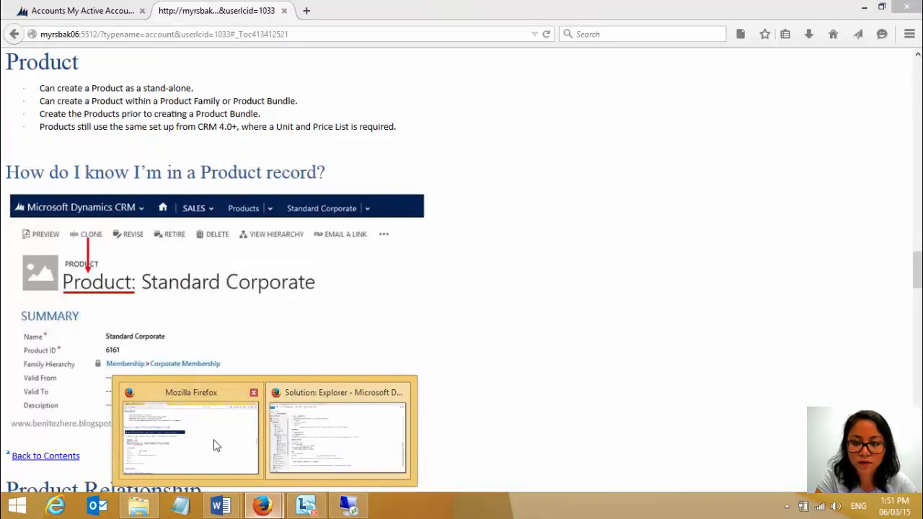
{"action": "left_click", "coordinate": [214, 445]}
{"action": "left_click", "coordinate": [172, 34]}
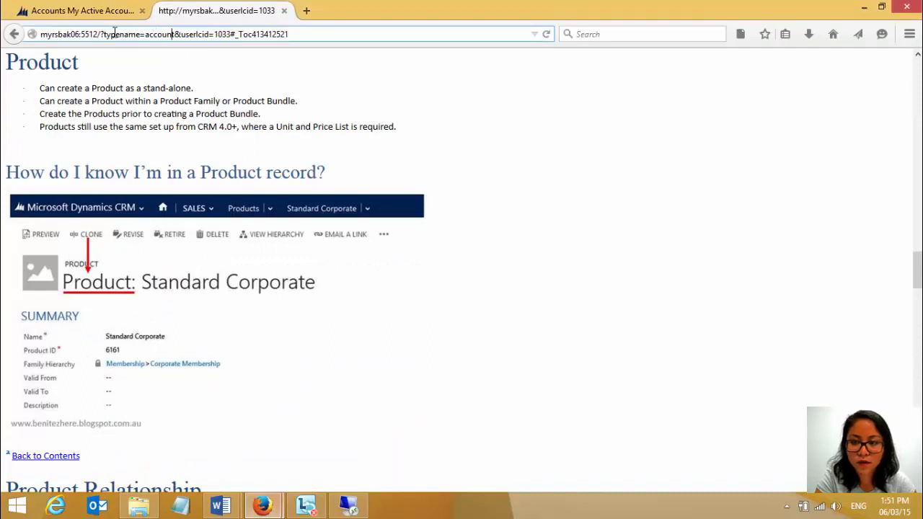
{"action": "left_click_drag", "start_coordinate": [104, 34], "coordinate": [237, 36]}
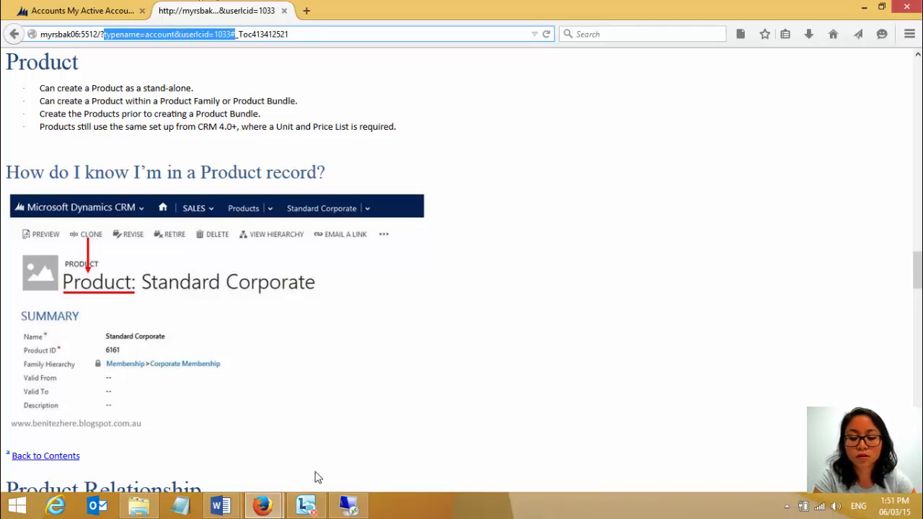
Step: Return to the Product entity in Solution Explorer, review its Help URL, and save and publish the entity
{"action": "left_click", "coordinate": [256, 511]}
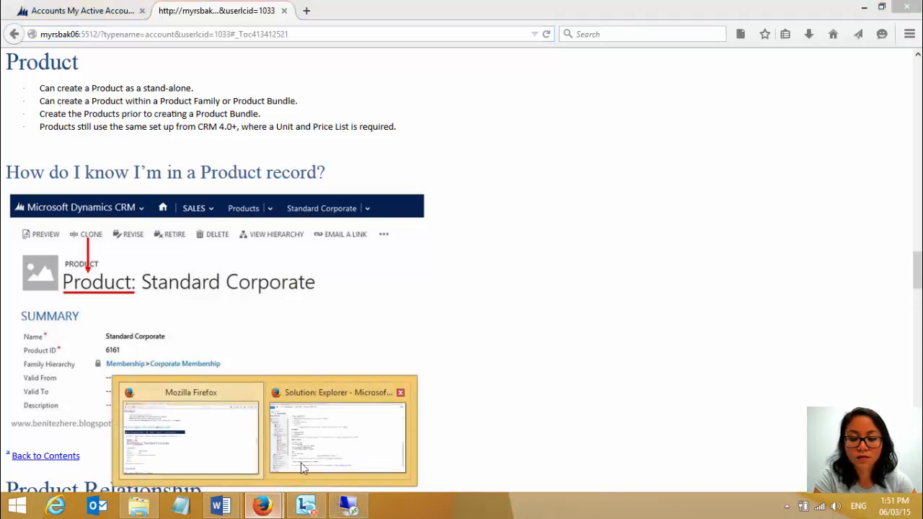
{"action": "left_click", "coordinate": [299, 468]}
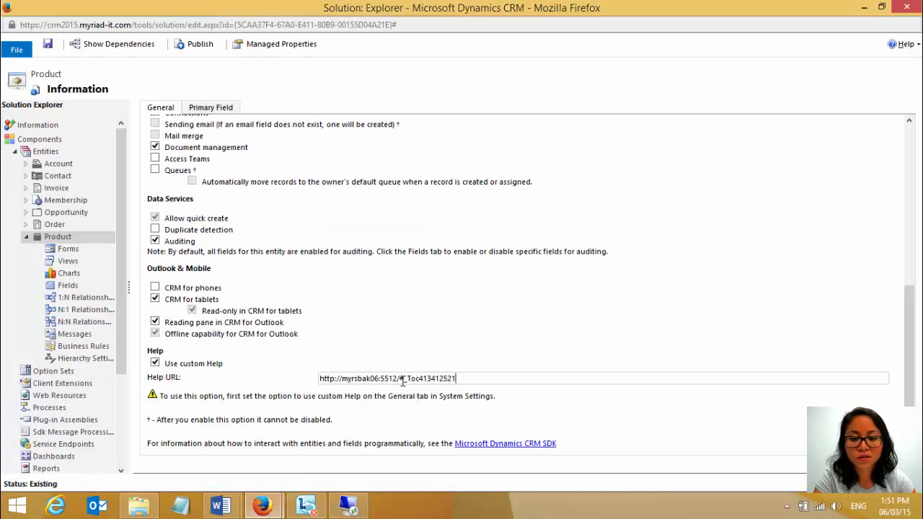
{"action": "left_click_drag", "start_coordinate": [466, 379], "coordinate": [304, 376]}
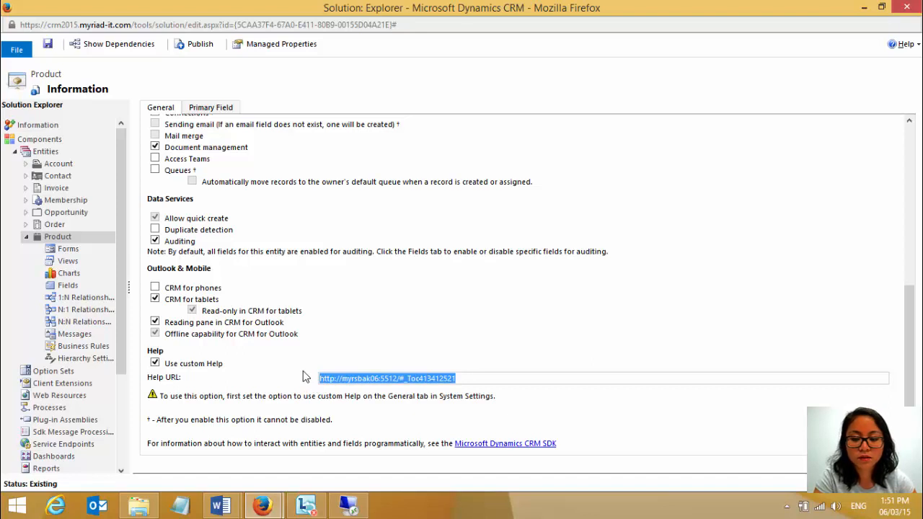
{"action": "left_click", "coordinate": [47, 44]}
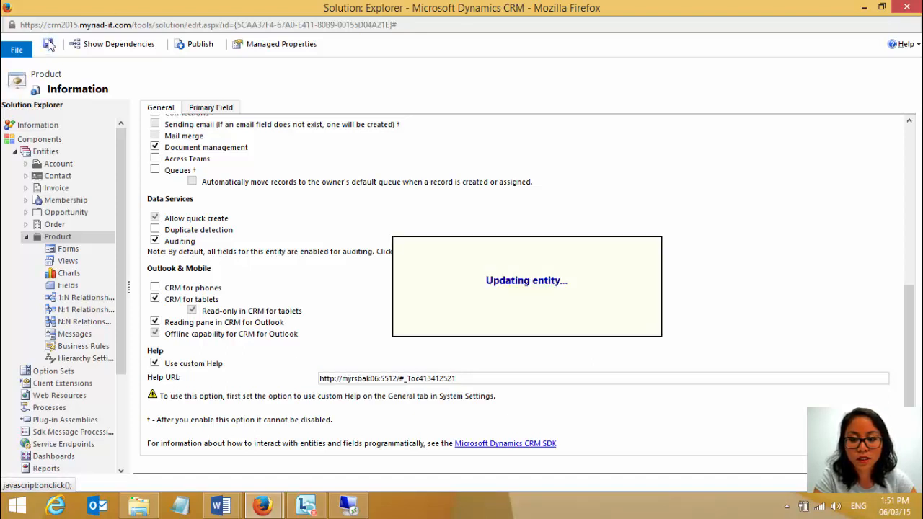
{"action": "left_click", "coordinate": [192, 49]}
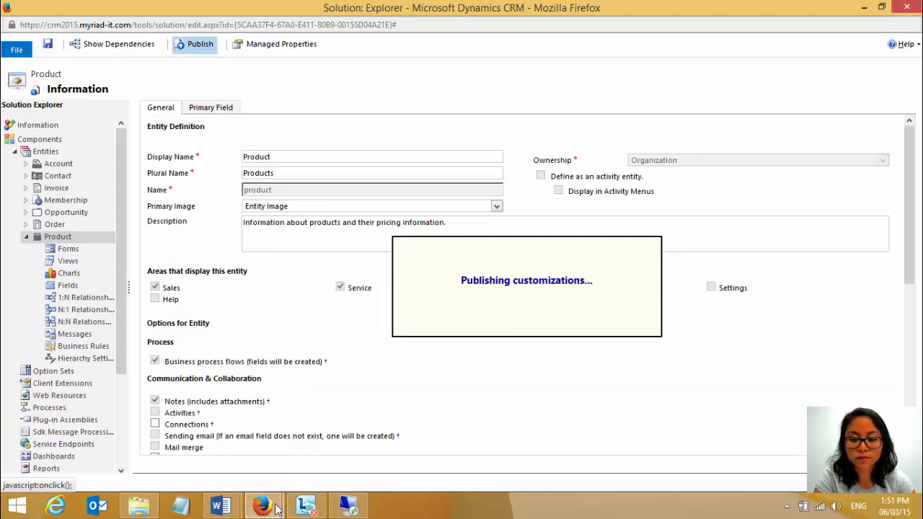
Step: Switch back to the main CRM window and reload the My Active Accounts page
{"action": "mouse_move", "coordinate": [276, 509]}
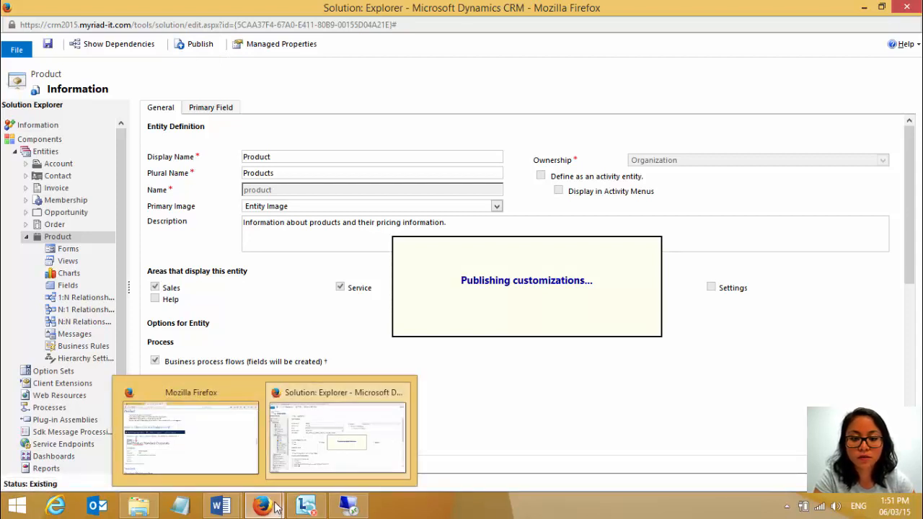
{"action": "left_click", "coordinate": [185, 454]}
{"action": "left_click", "coordinate": [125, 13]}
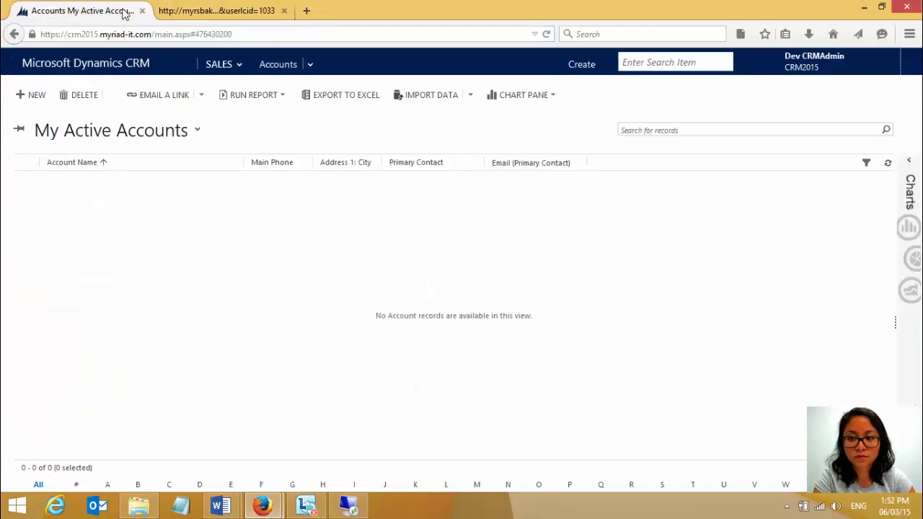
{"action": "left_click", "coordinate": [546, 34]}
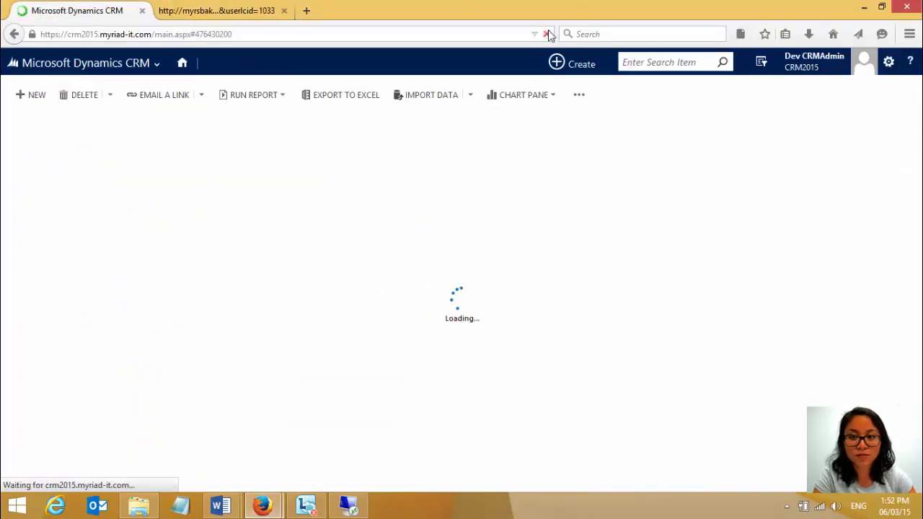
Step: Open the Bags product family from the Products list in the Sales area and launch Help from its record
{"action": "left_click", "coordinate": [160, 67]}
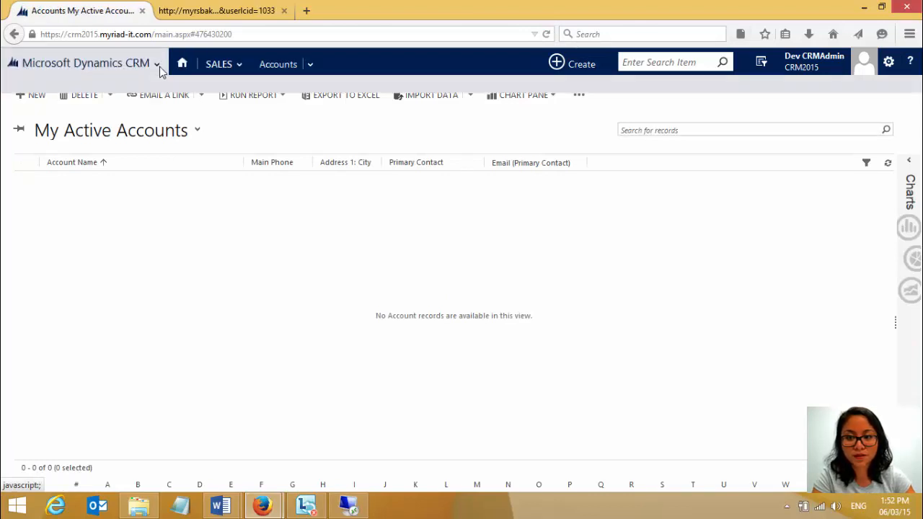
{"action": "left_click", "coordinate": [221, 66]}
{"action": "scroll", "coordinate": [473, 115], "scroll_direction": "down", "scroll_amount": 5}
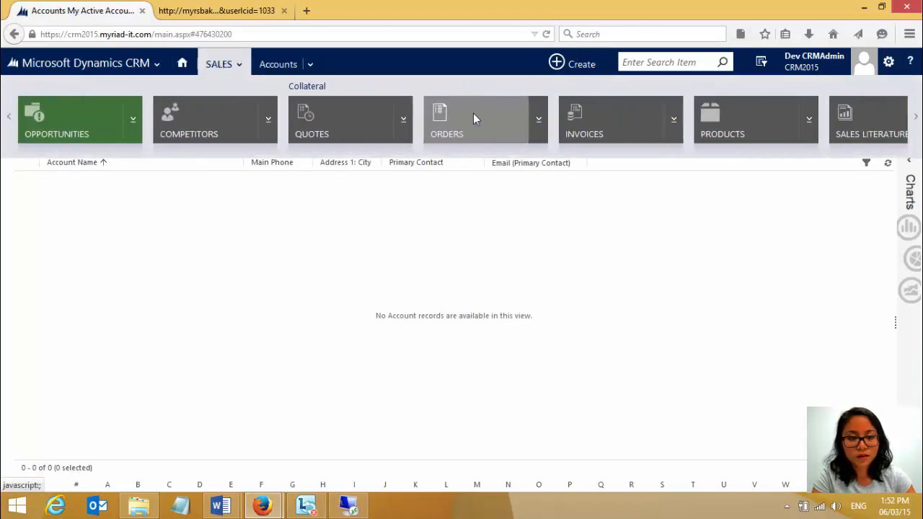
{"action": "left_click", "coordinate": [725, 123]}
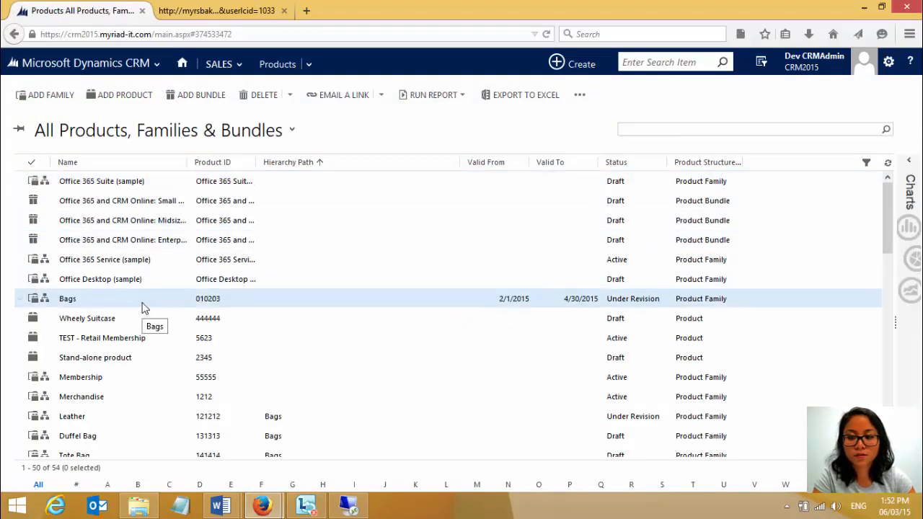
{"action": "double_click", "coordinate": [142, 308]}
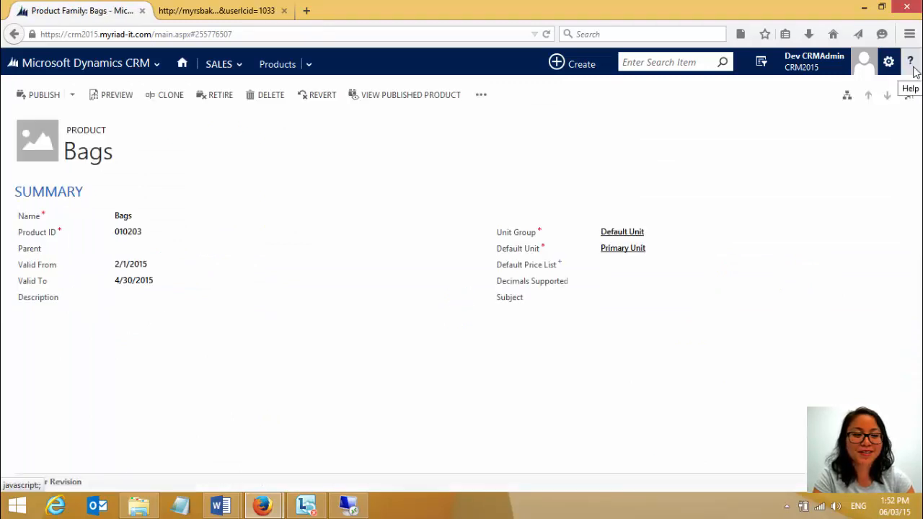
{"action": "left_click", "coordinate": [913, 66]}
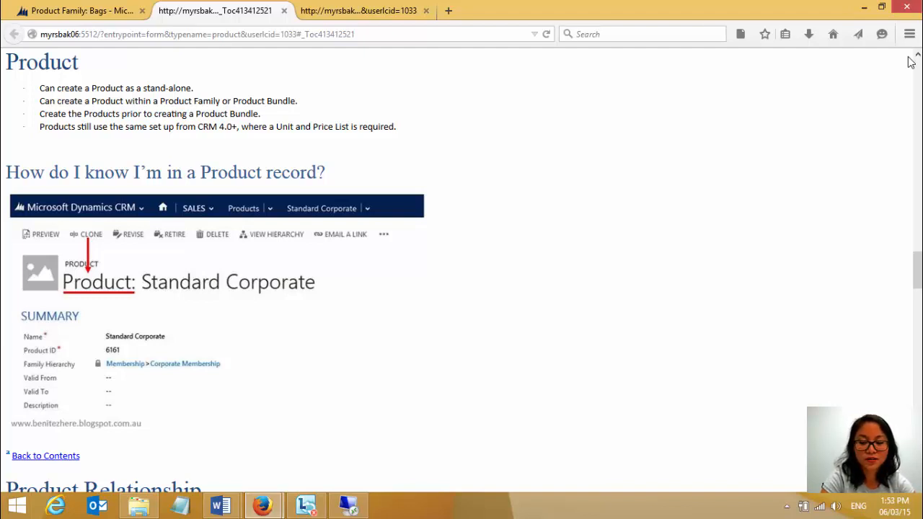
Step: Switch to Document1 in Word and review the style applied to the Introduction heading in the styles gallery
{"action": "left_click", "coordinate": [223, 503]}
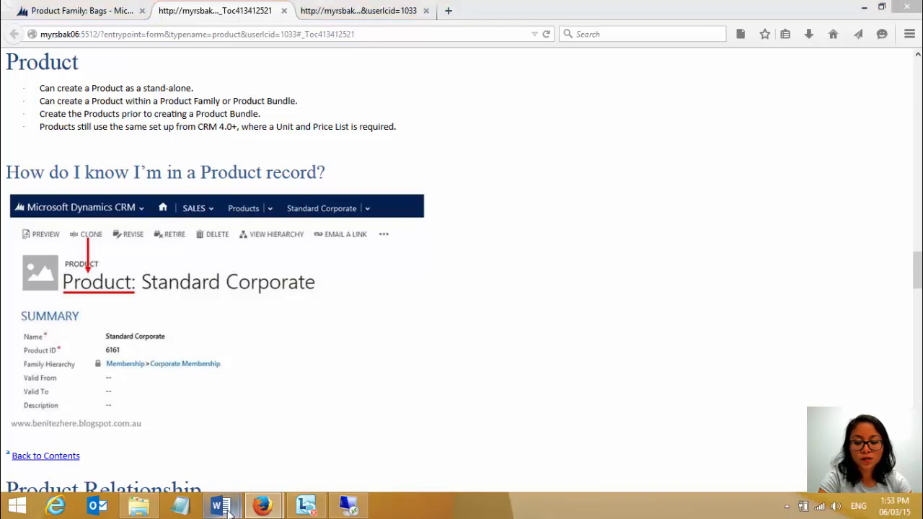
{"action": "left_click", "coordinate": [253, 443]}
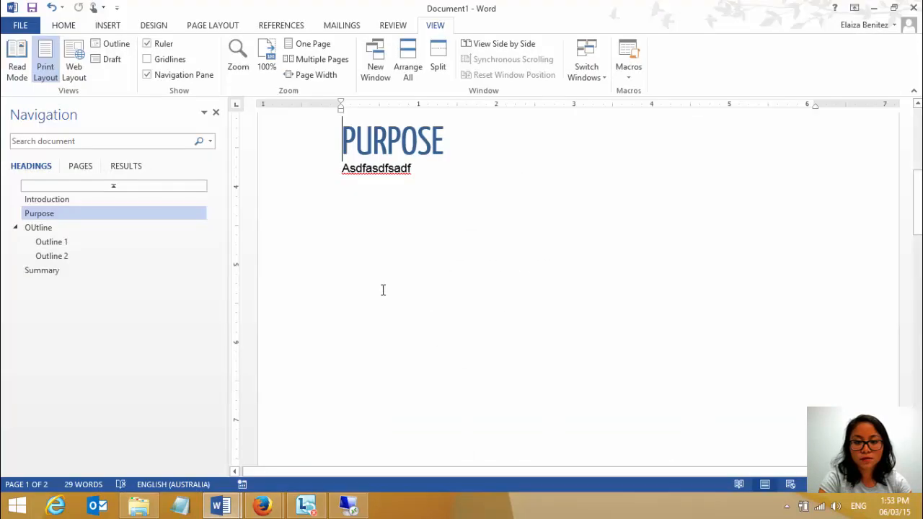
{"action": "scroll", "coordinate": [383, 292], "scroll_direction": "up", "scroll_amount": 3}
{"action": "scroll", "coordinate": [383, 292], "scroll_direction": "up", "scroll_amount": 2}
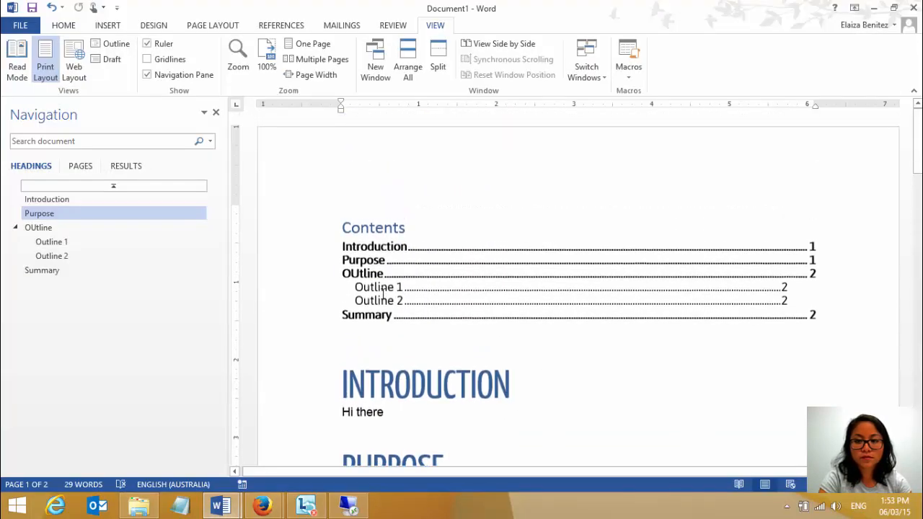
{"action": "left_click", "coordinate": [64, 25]}
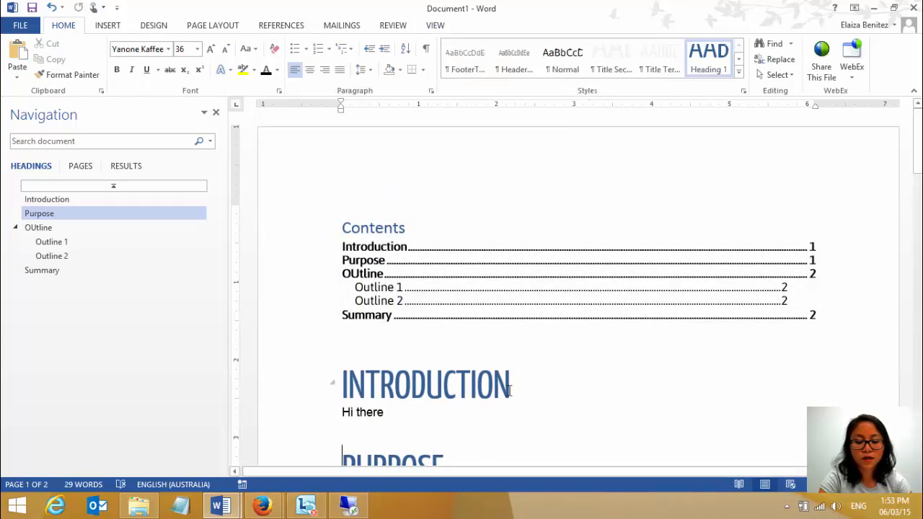
{"action": "left_click_drag", "start_coordinate": [510, 393], "coordinate": [342, 395]}
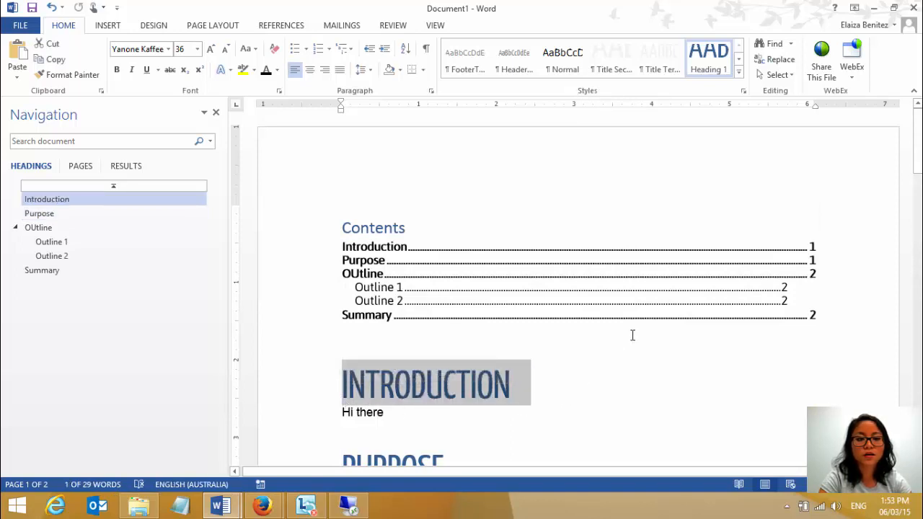
{"action": "left_click", "coordinate": [738, 72]}
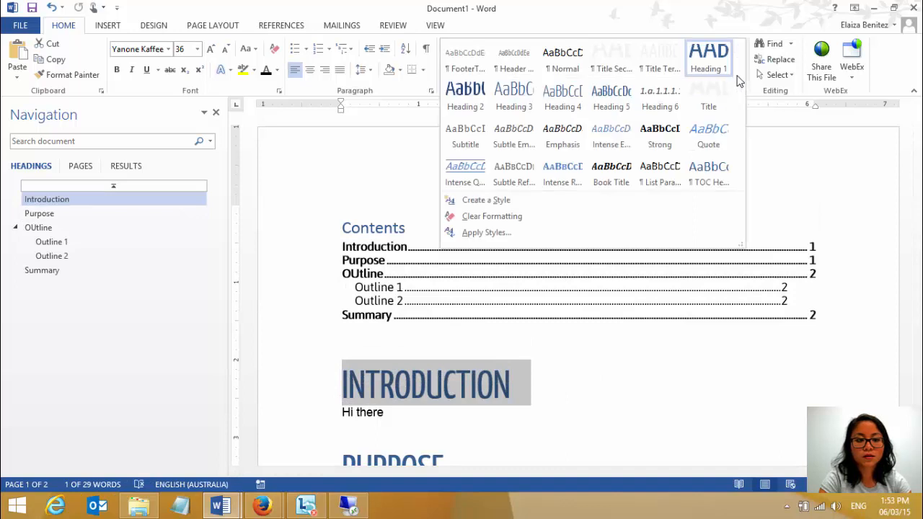
{"action": "left_click", "coordinate": [633, 374]}
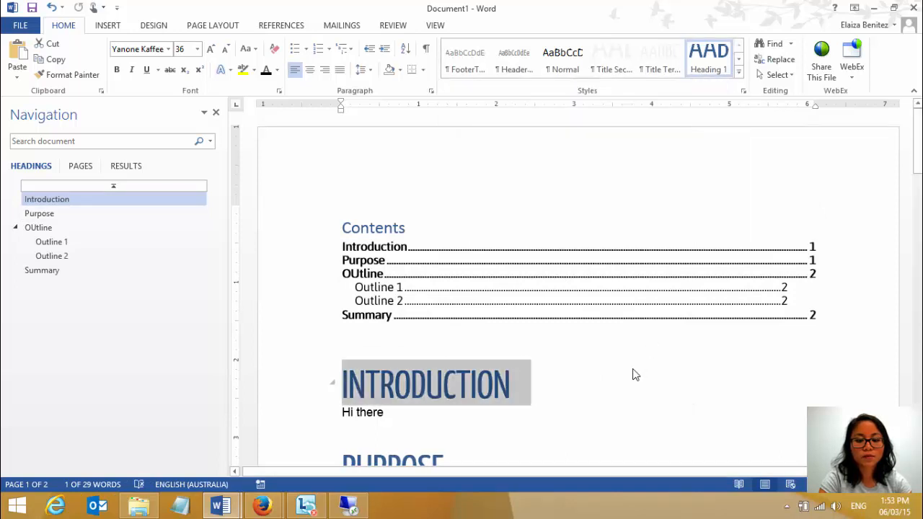
{"action": "left_click", "coordinate": [562, 346]}
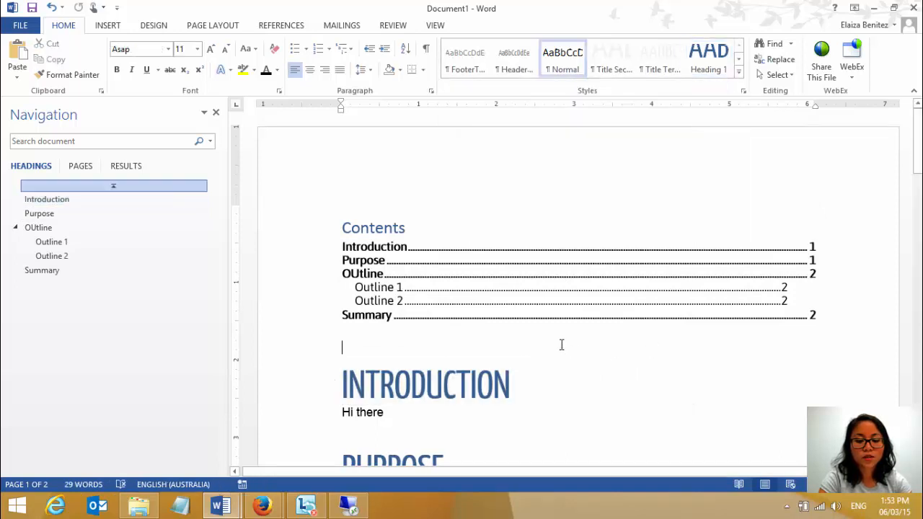
Step: Review the Table of Contents options, the document's contents list and the headings down to Summary
{"action": "scroll", "coordinate": [561, 344], "scroll_direction": "down", "scroll_amount": 2}
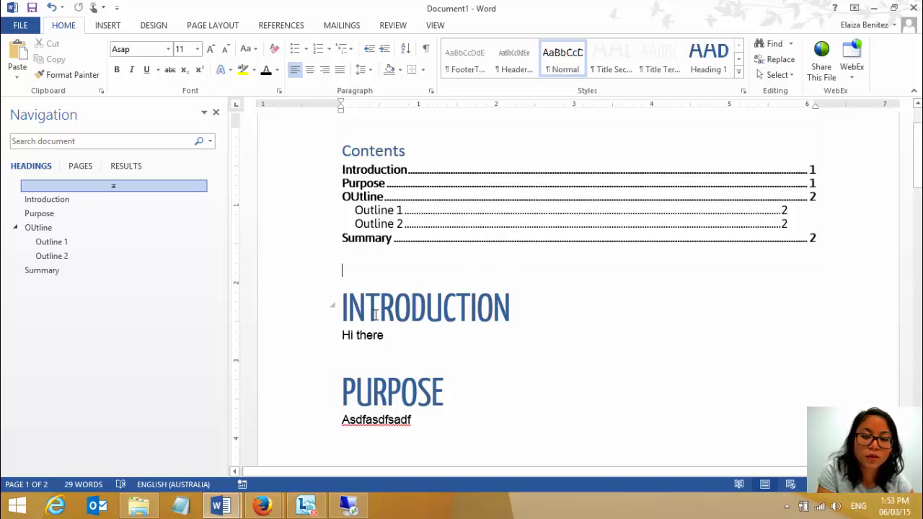
{"action": "left_click", "coordinate": [291, 27]}
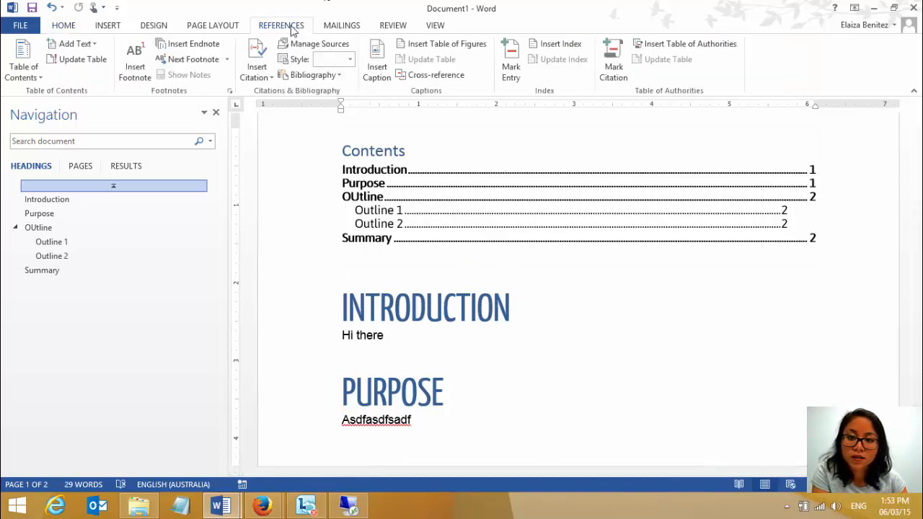
{"action": "left_click", "coordinate": [24, 77]}
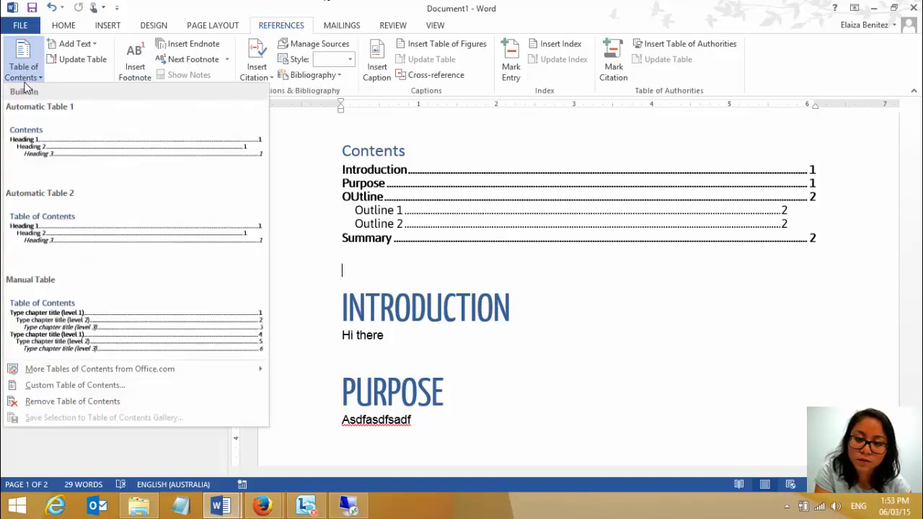
{"action": "key", "text": "ctrl+f"}
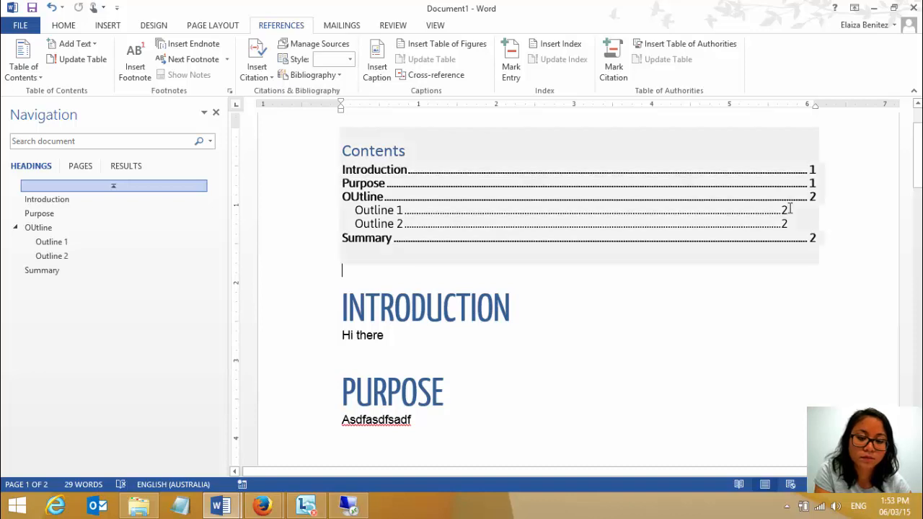
{"action": "left_click_drag", "start_coordinate": [915, 167], "coordinate": [232, 510]}
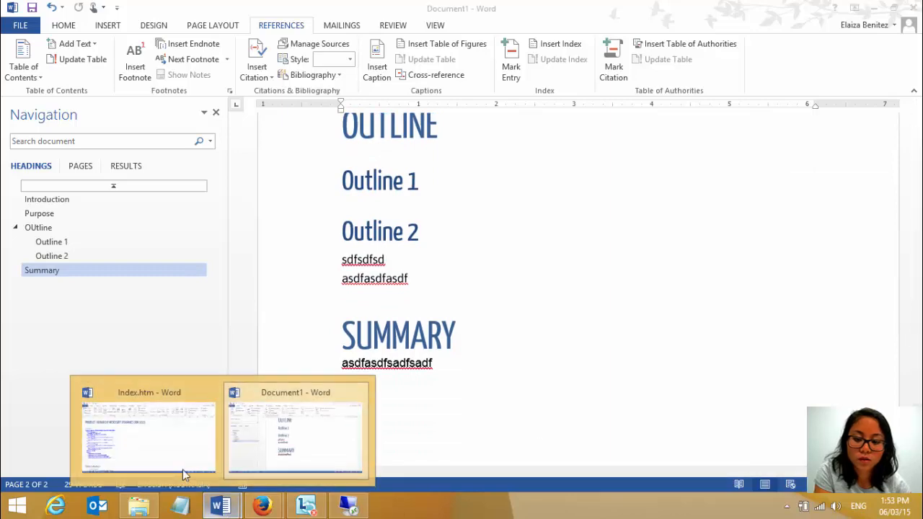
Step: Switch to the Index.htm document and examine the Product structure section and the Contents heading used as a bookmark location
{"action": "left_click", "coordinate": [183, 467]}
{"action": "scroll", "coordinate": [365, 328], "scroll_direction": "down", "scroll_amount": 2}
{"action": "scroll", "coordinate": [364, 327], "scroll_direction": "down", "scroll_amount": 3}
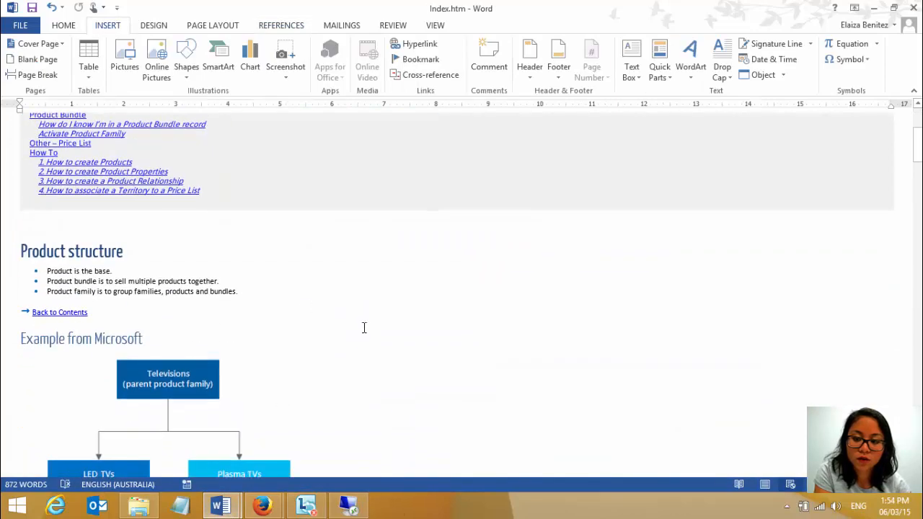
{"action": "scroll", "coordinate": [240, 305], "scroll_direction": "down", "scroll_amount": 2}
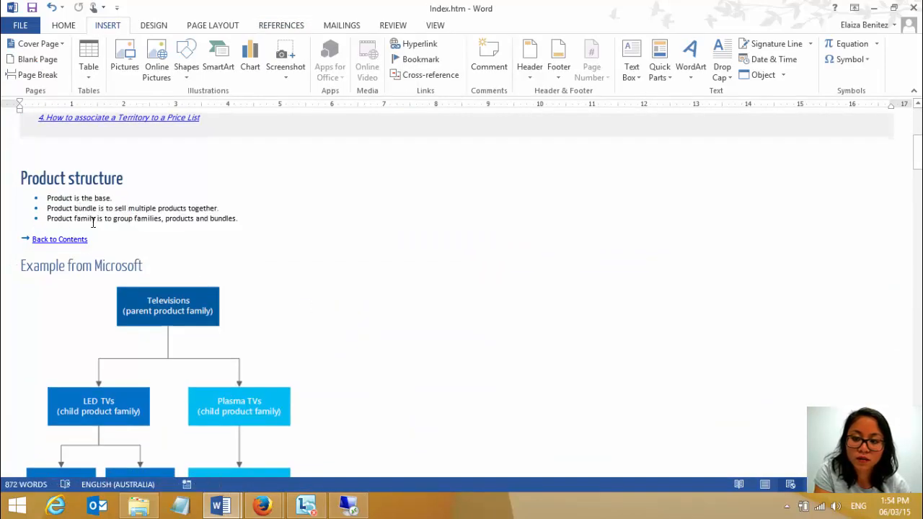
{"action": "scroll", "coordinate": [94, 195], "scroll_direction": "up", "scroll_amount": 1}
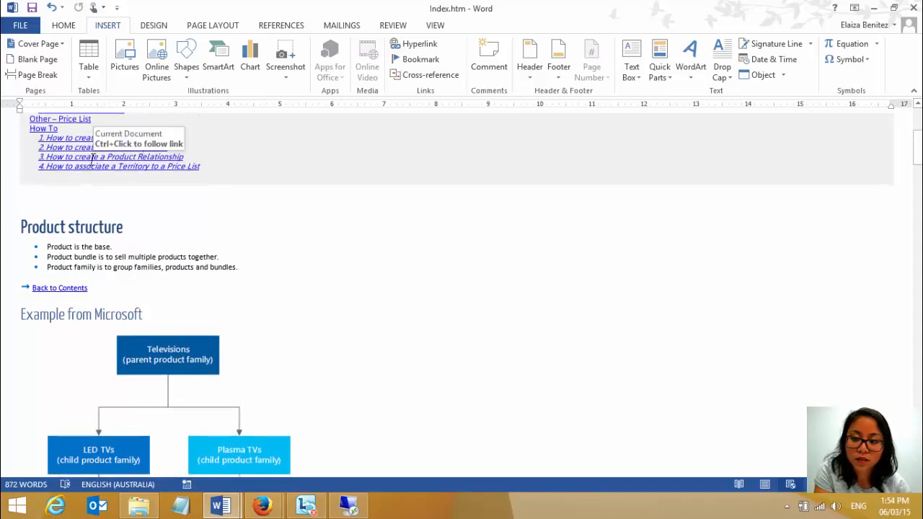
{"action": "scroll", "coordinate": [91, 157], "scroll_direction": "up", "scroll_amount": 3}
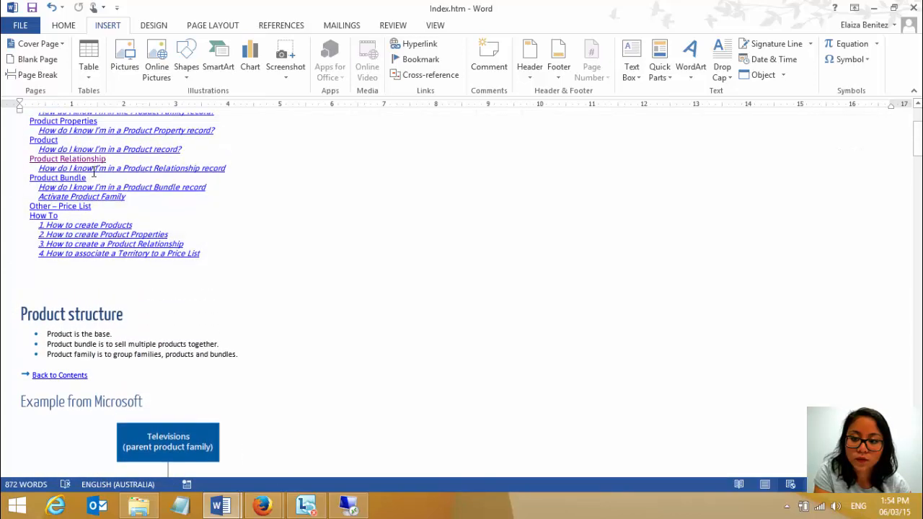
{"action": "scroll", "coordinate": [90, 170], "scroll_direction": "up", "scroll_amount": 1}
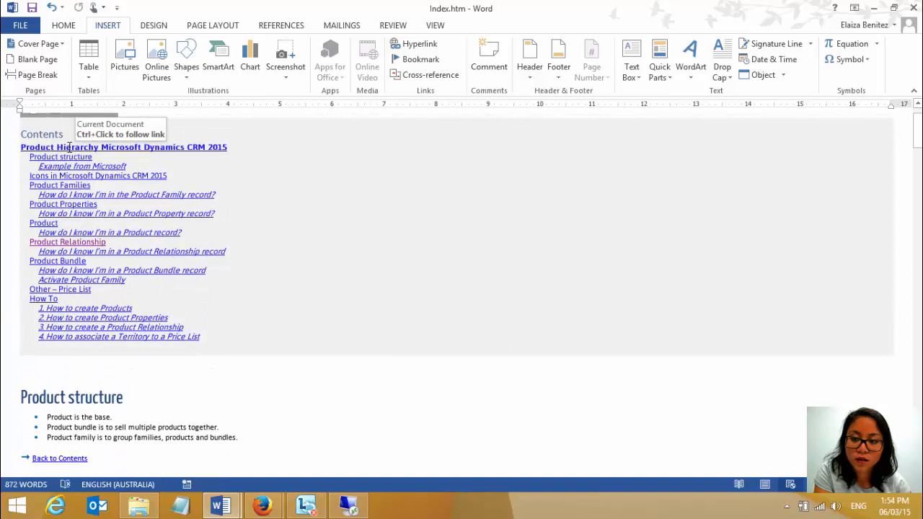
{"action": "left_click", "coordinate": [59, 134]}
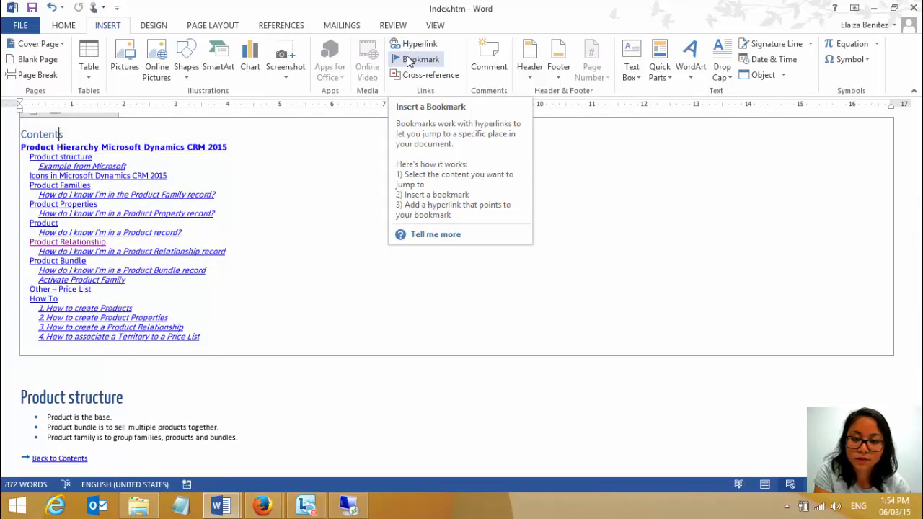
Step: Inspect the hyperlink target of the Back to Contents text under Product structure, leaving the link unedited
{"action": "left_click", "coordinate": [89, 459]}
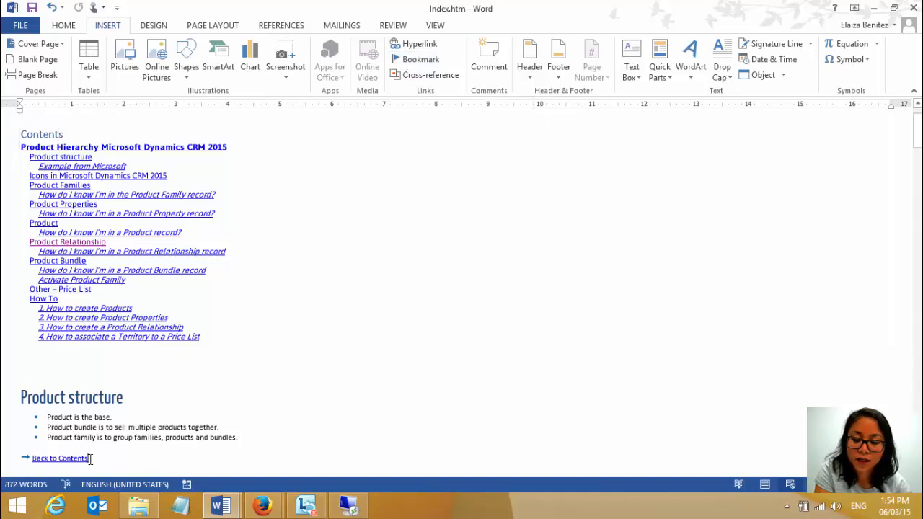
{"action": "left_click_drag", "start_coordinate": [89, 458], "coordinate": [30, 459]}
{"action": "scroll", "coordinate": [210, 419], "scroll_direction": "down", "scroll_amount": 2}
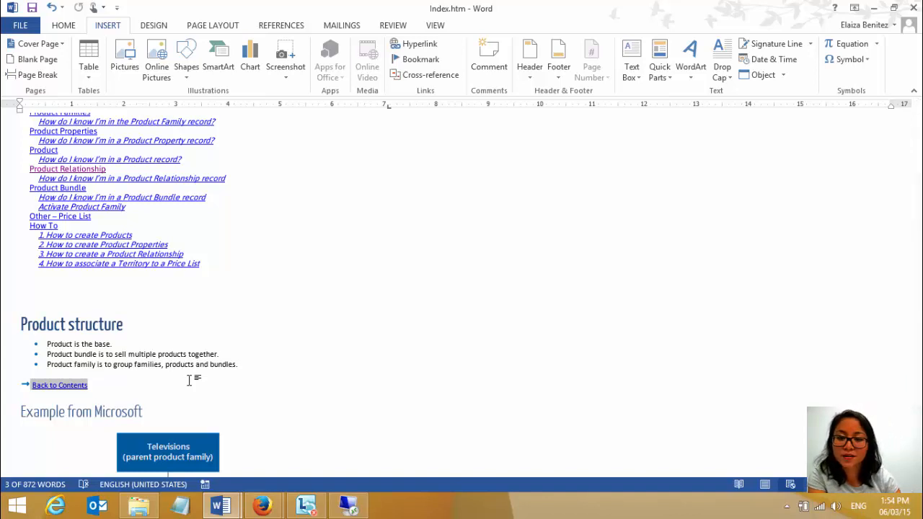
{"action": "left_click", "coordinate": [416, 44]}
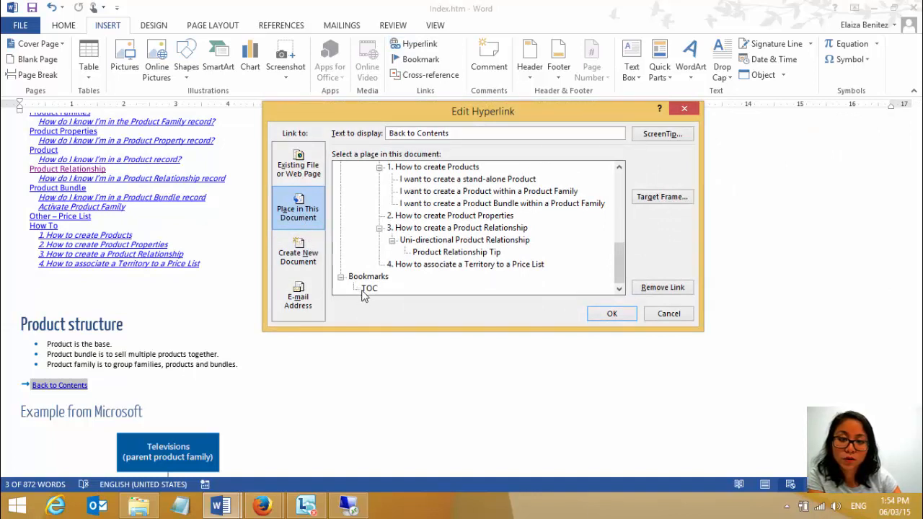
{"action": "left_click", "coordinate": [669, 314]}
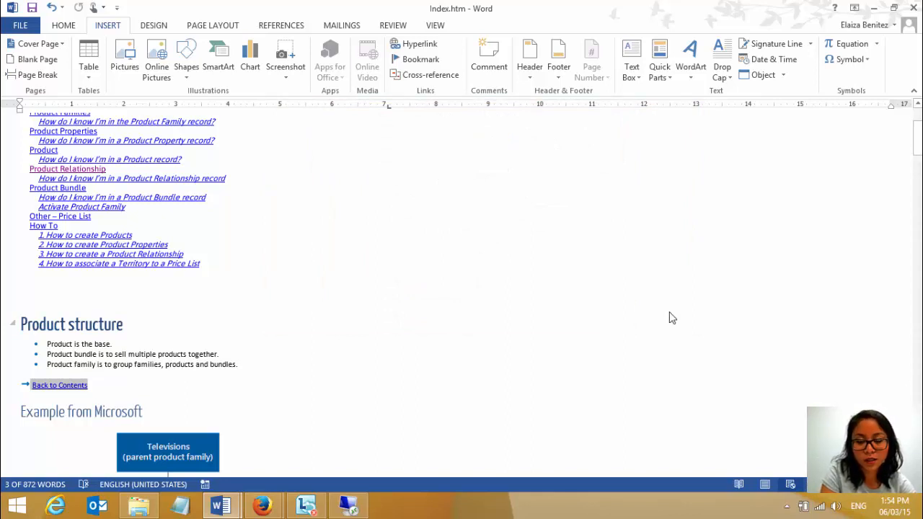
Step: Switch to the remote server session, review the published help page's contents list in Internet Explorer, and minimize the session
{"action": "left_click", "coordinate": [365, 510]}
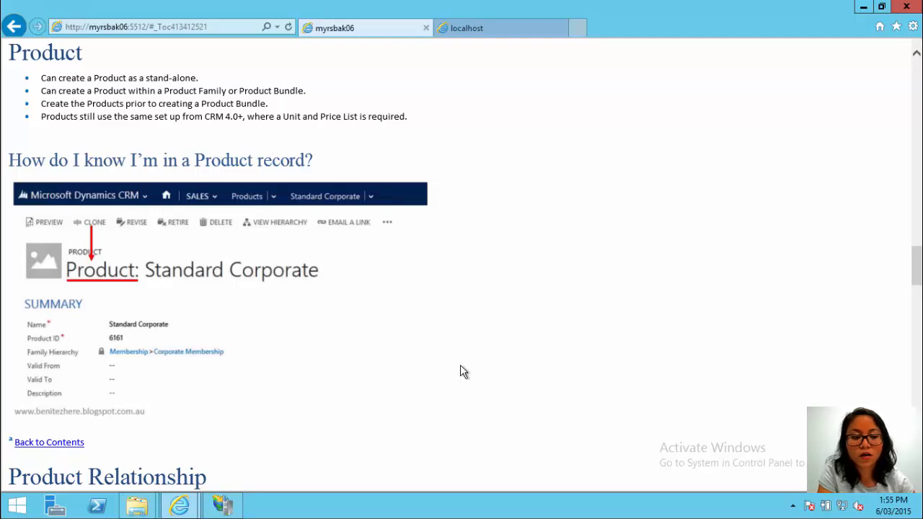
{"action": "left_click_drag", "start_coordinate": [914, 283], "coordinate": [915, 72]}
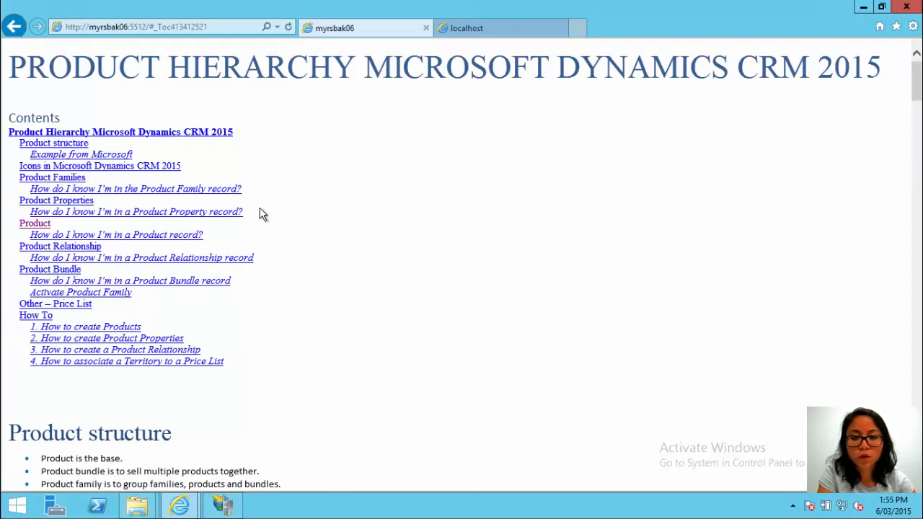
{"action": "mouse_move", "coordinate": [698, 4]}
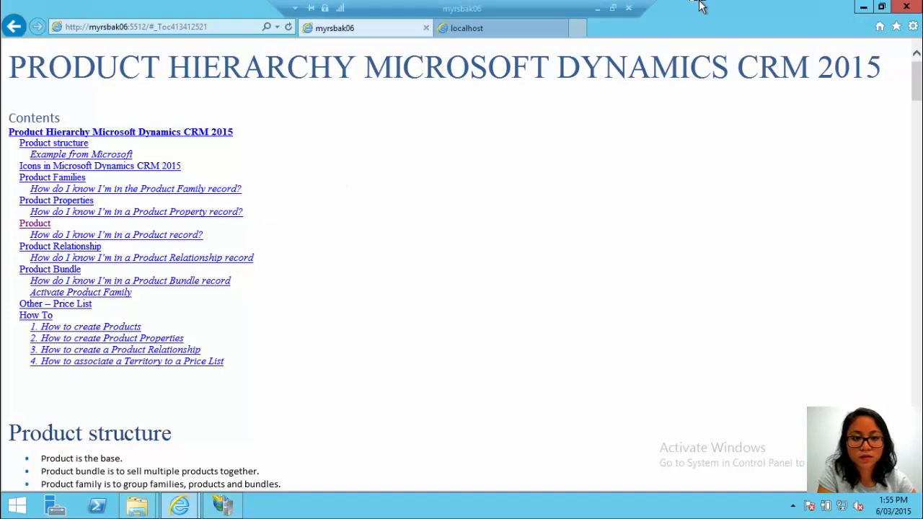
{"action": "left_click", "coordinate": [601, 9]}
Step: Minimize both Word documents and return to the Bags product family record in CRM in Firefox
{"action": "left_click", "coordinate": [874, 7]}
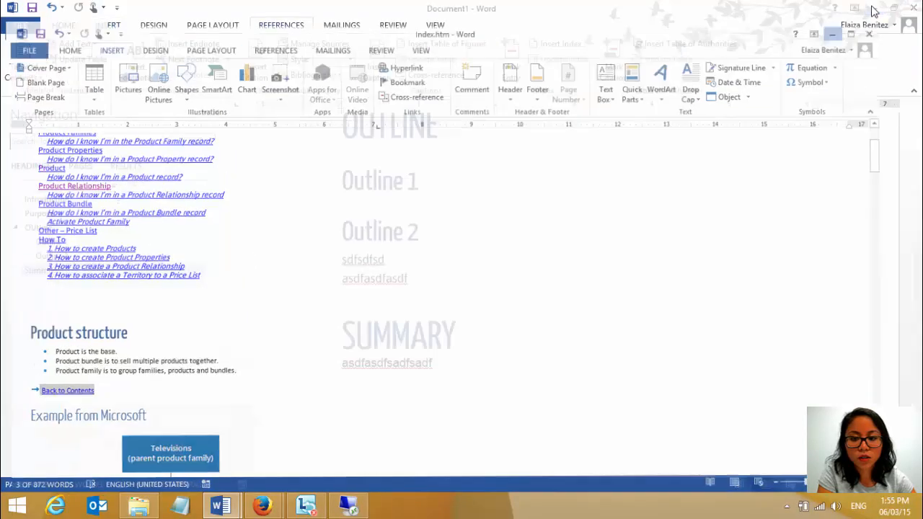
{"action": "left_click", "coordinate": [874, 8]}
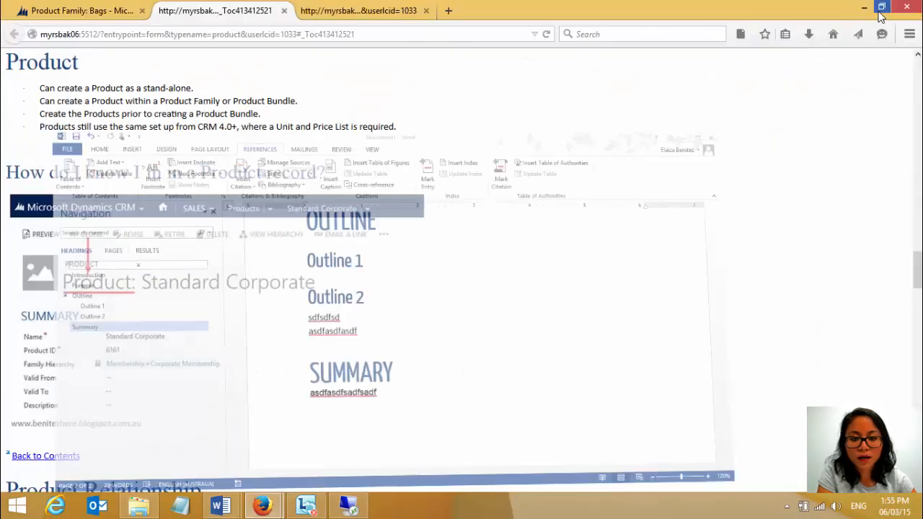
{"action": "left_click", "coordinate": [106, 19]}
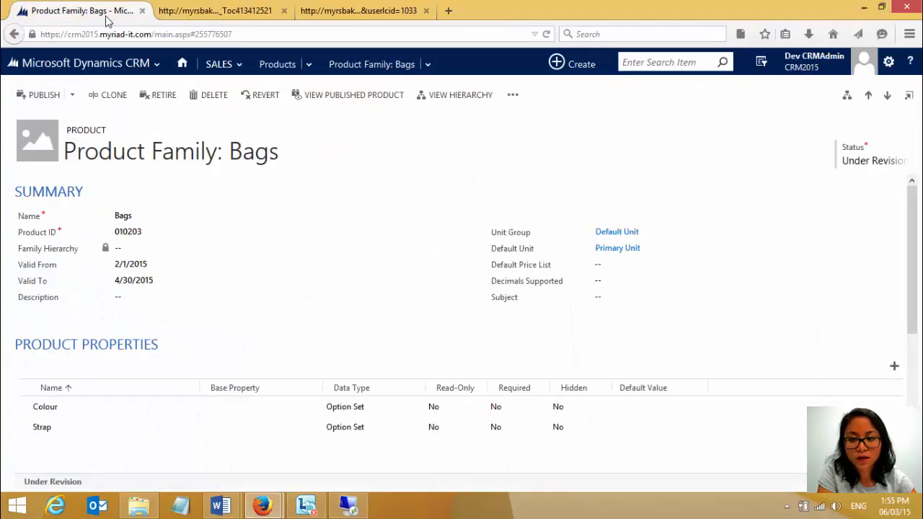
Step: Open System Settings from the Administration area of Settings and review the custom Help URL options
{"action": "left_click", "coordinate": [116, 66]}
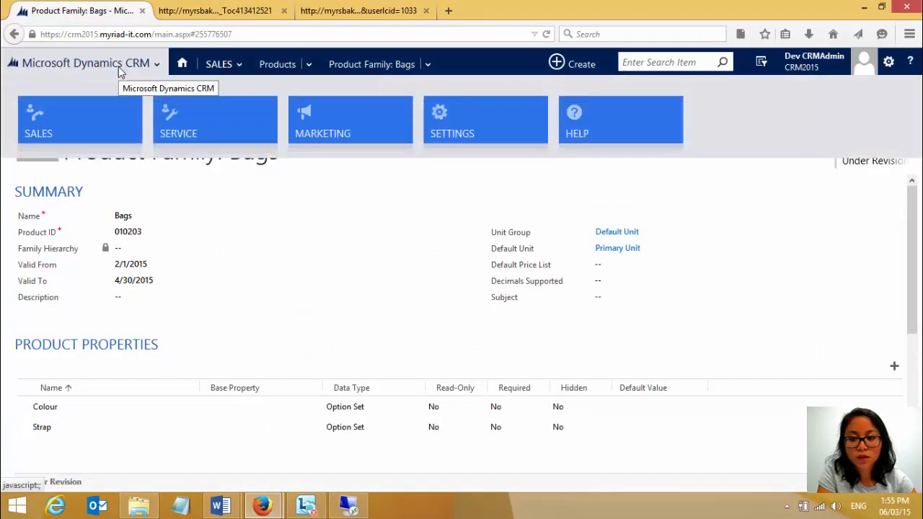
{"action": "left_click", "coordinate": [479, 135]}
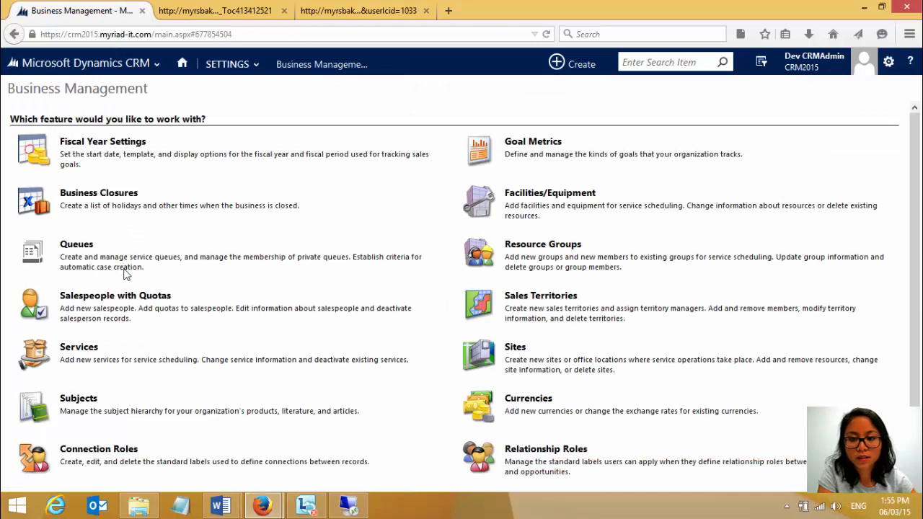
{"action": "left_click", "coordinate": [229, 63]}
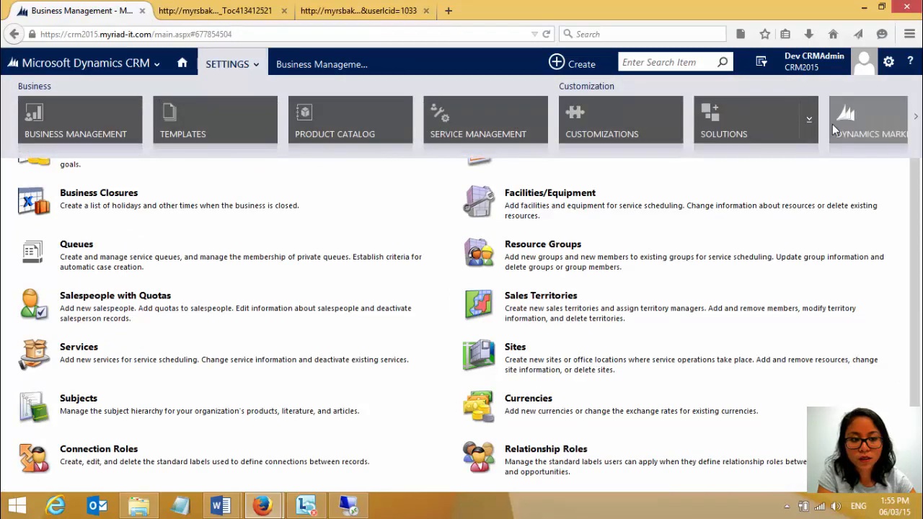
{"action": "left_click", "coordinate": [236, 131]}
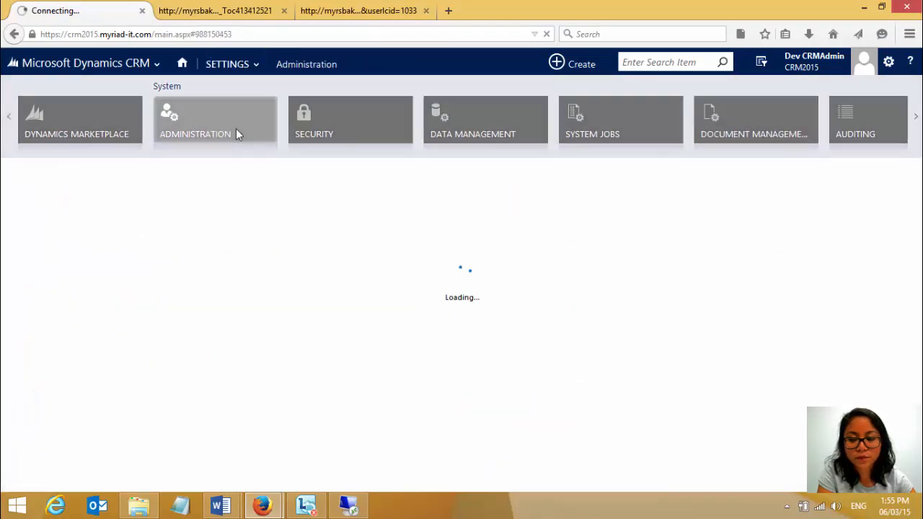
{"action": "left_click", "coordinate": [94, 195]}
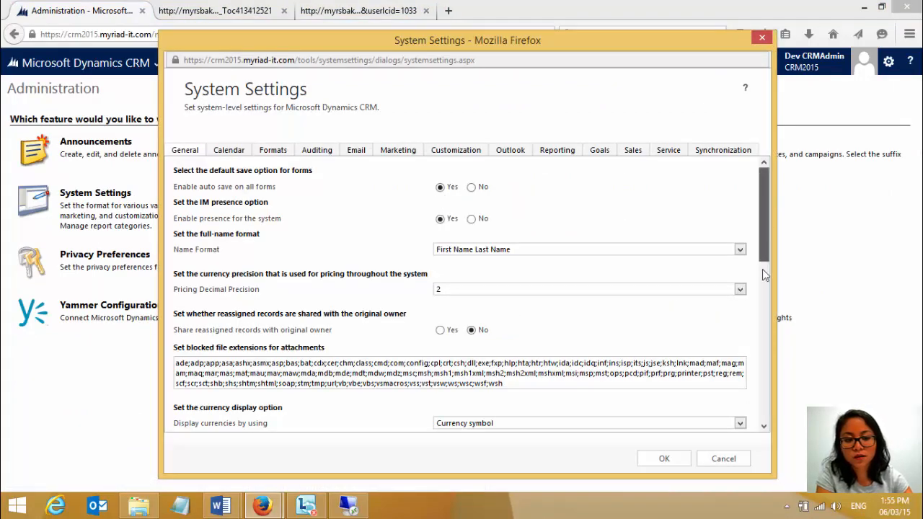
{"action": "left_click_drag", "start_coordinate": [762, 269], "coordinate": [756, 369]}
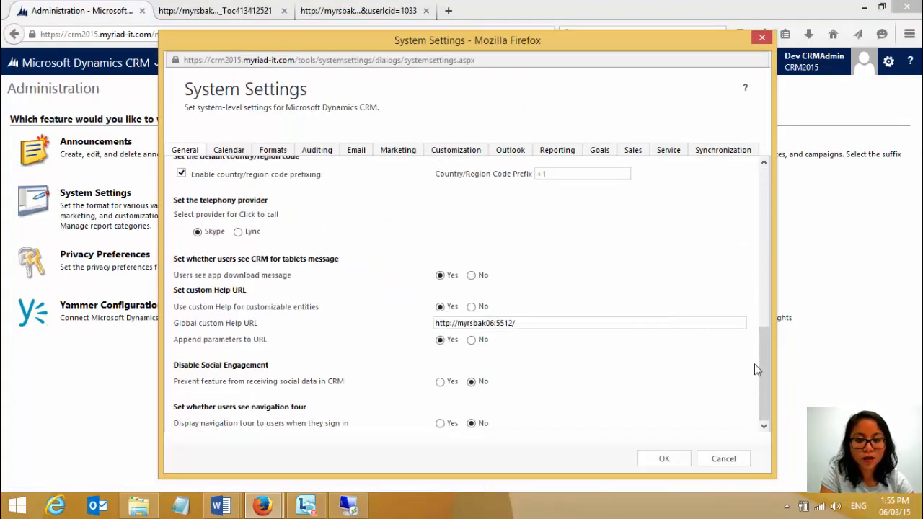